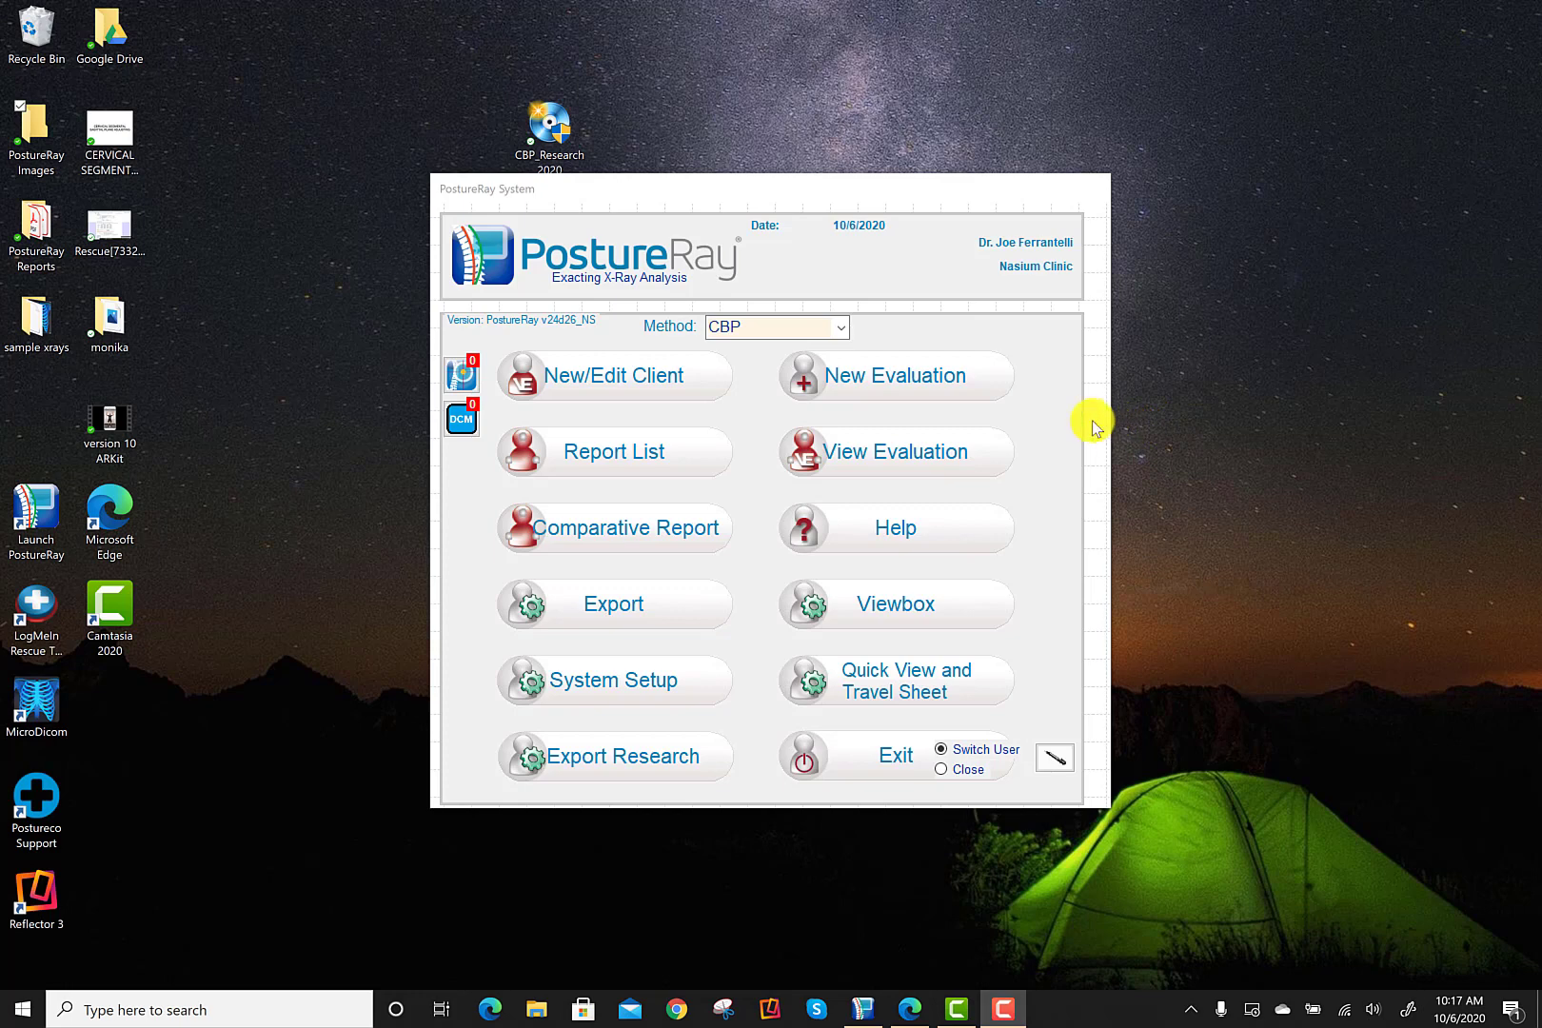
Search the saved evaluations by the client's last name and select the Initial X-ray evaluation
left_click(858, 457)
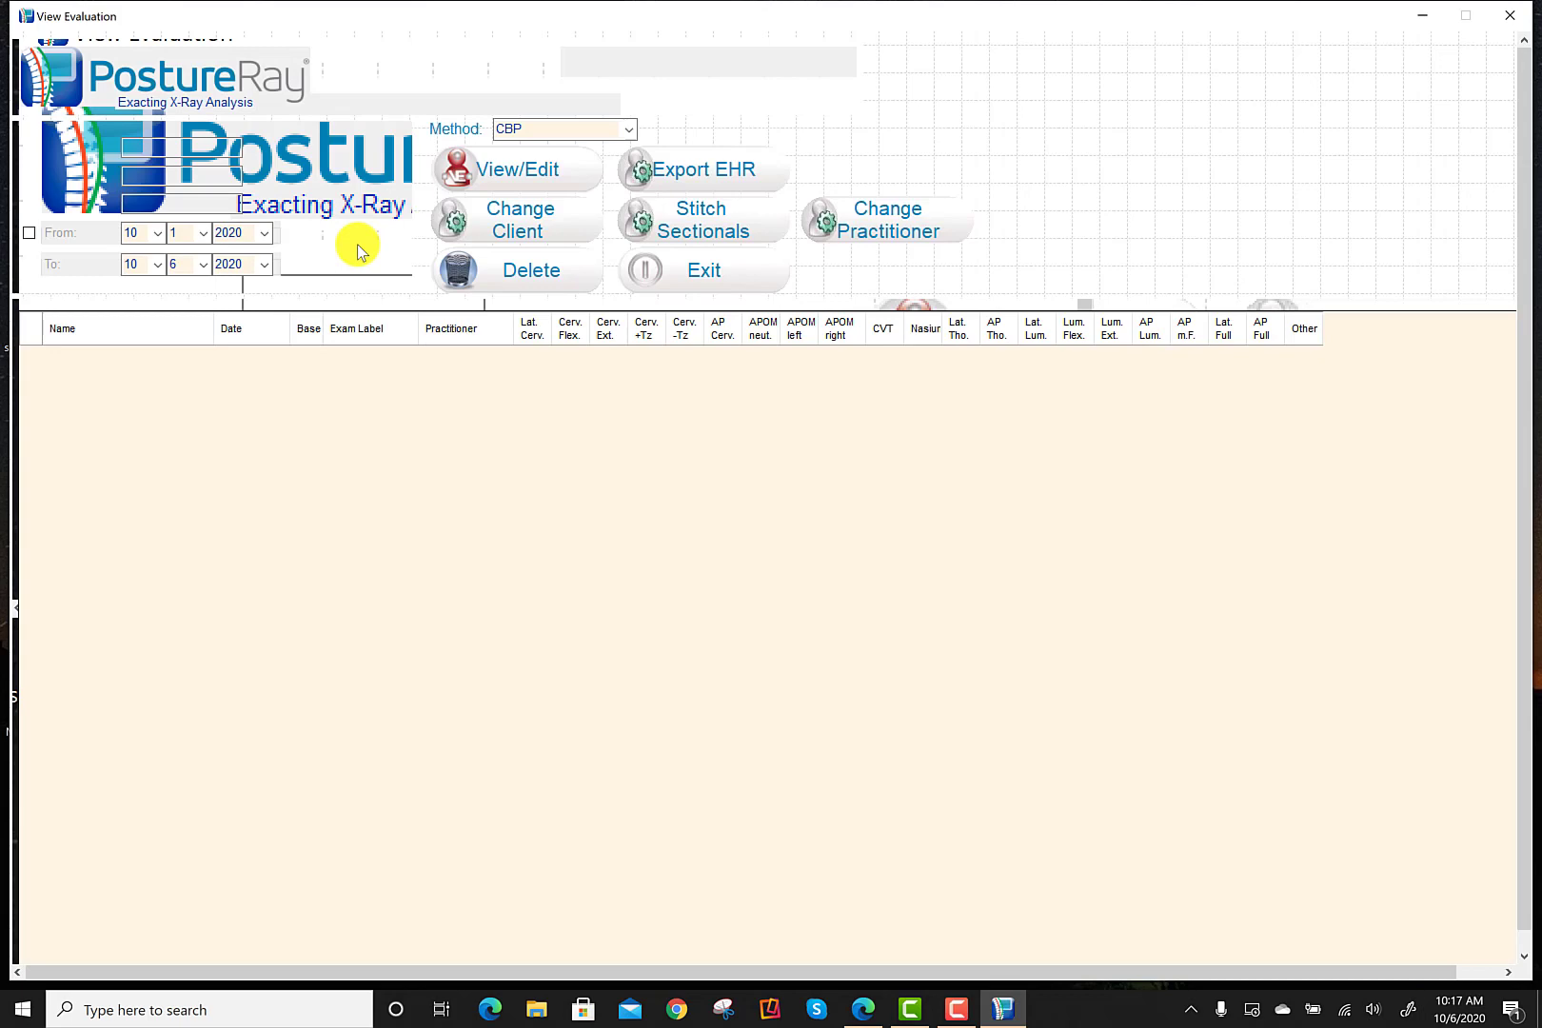
left_click(312, 163)
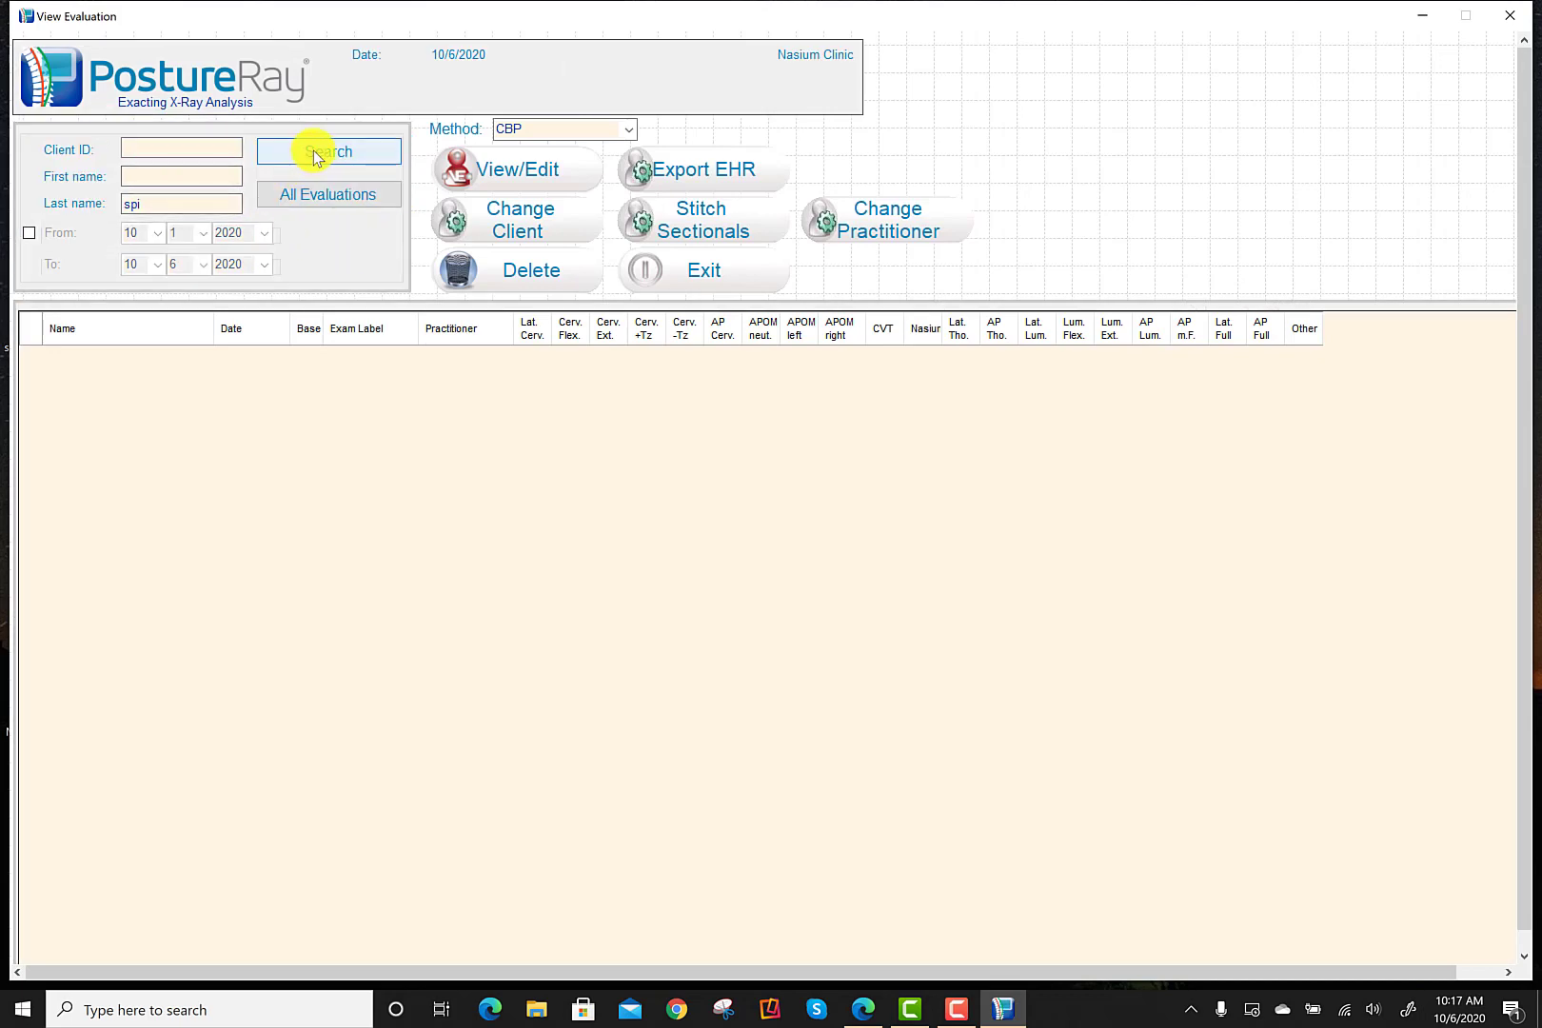
left_click(167, 379)
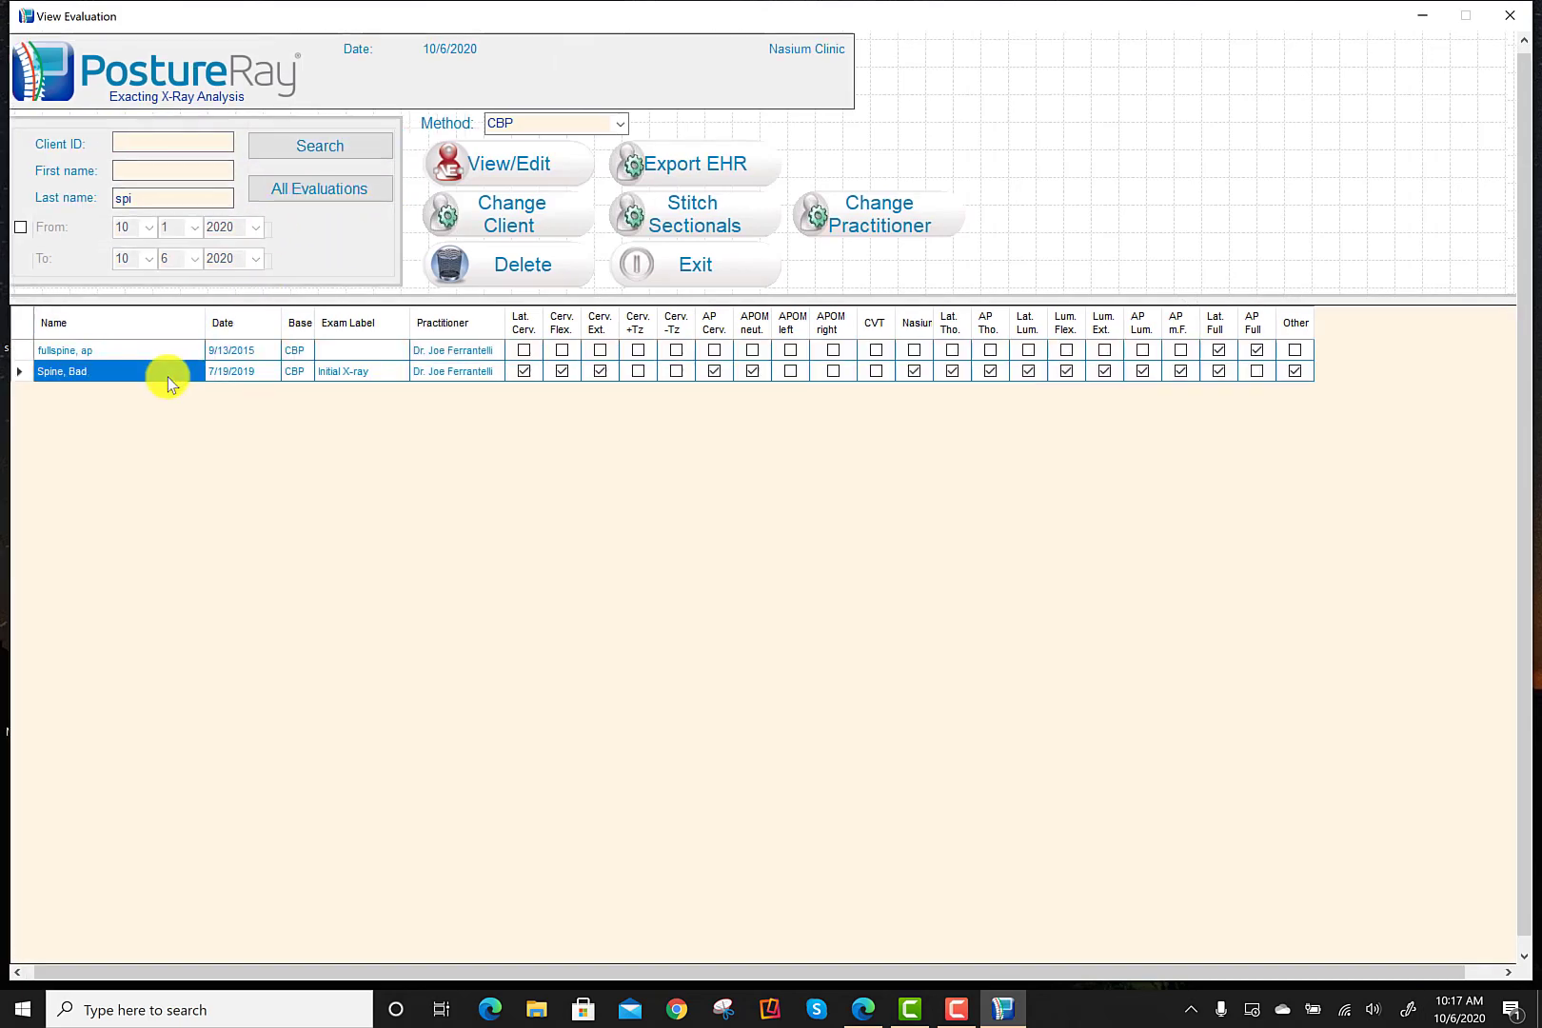
Open the evaluation and view the AP Front, Left Lat., PA Back and Right Lat. posture photos
left_click(512, 162)
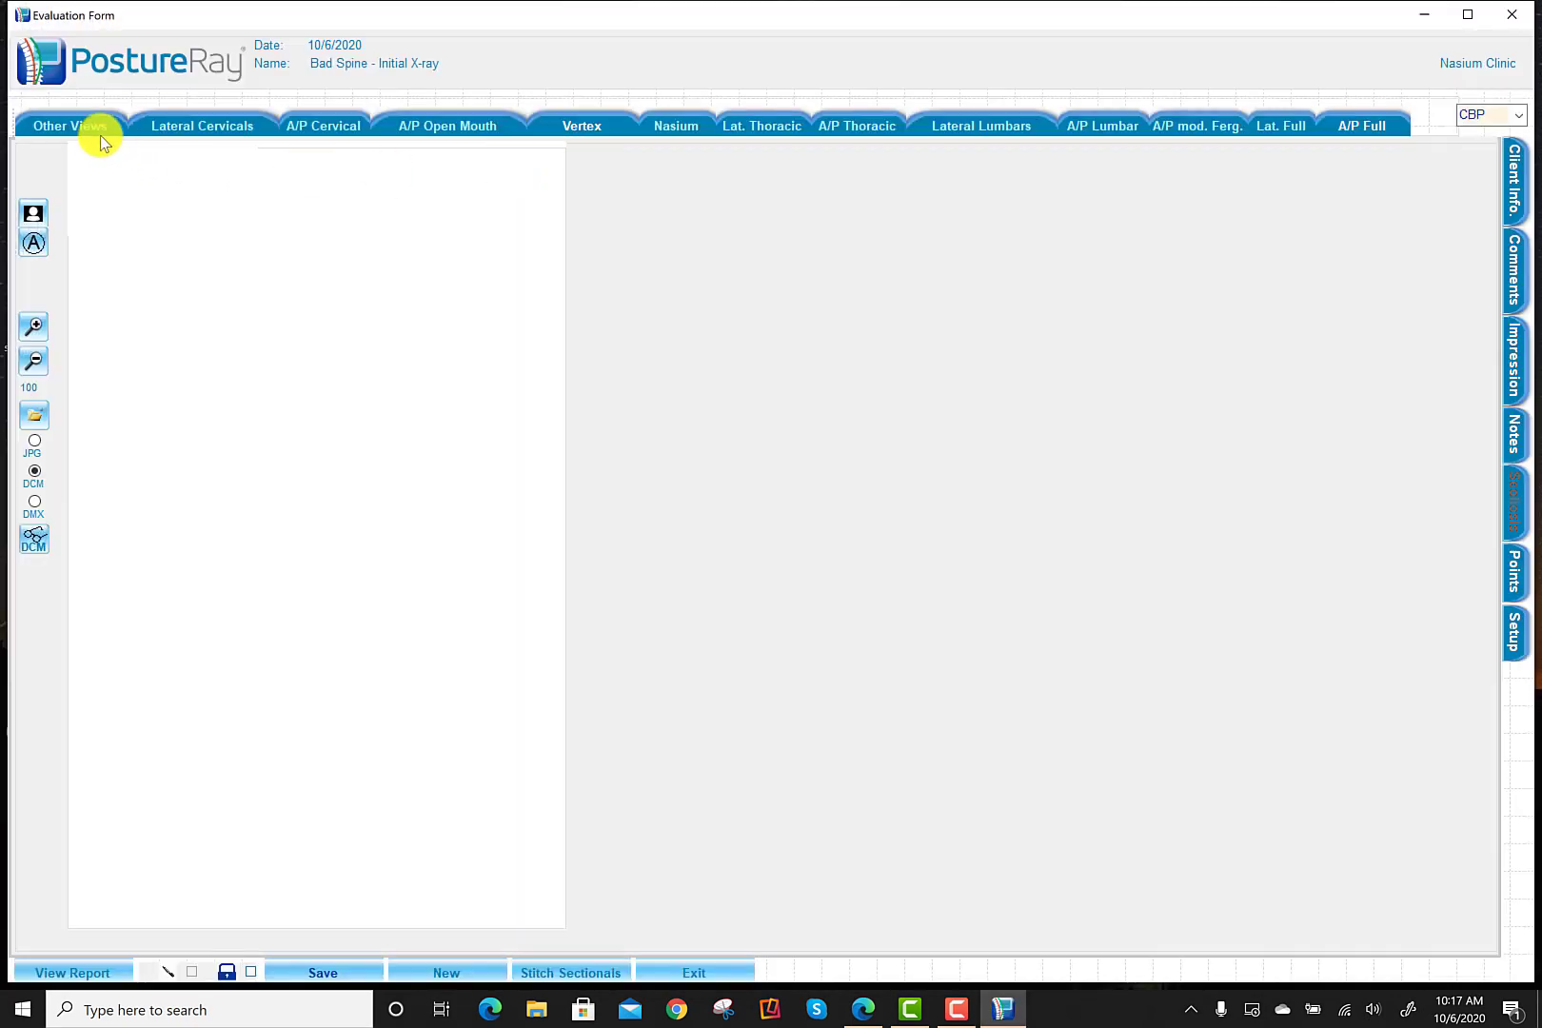
left_click(103, 141)
left_click(80, 153)
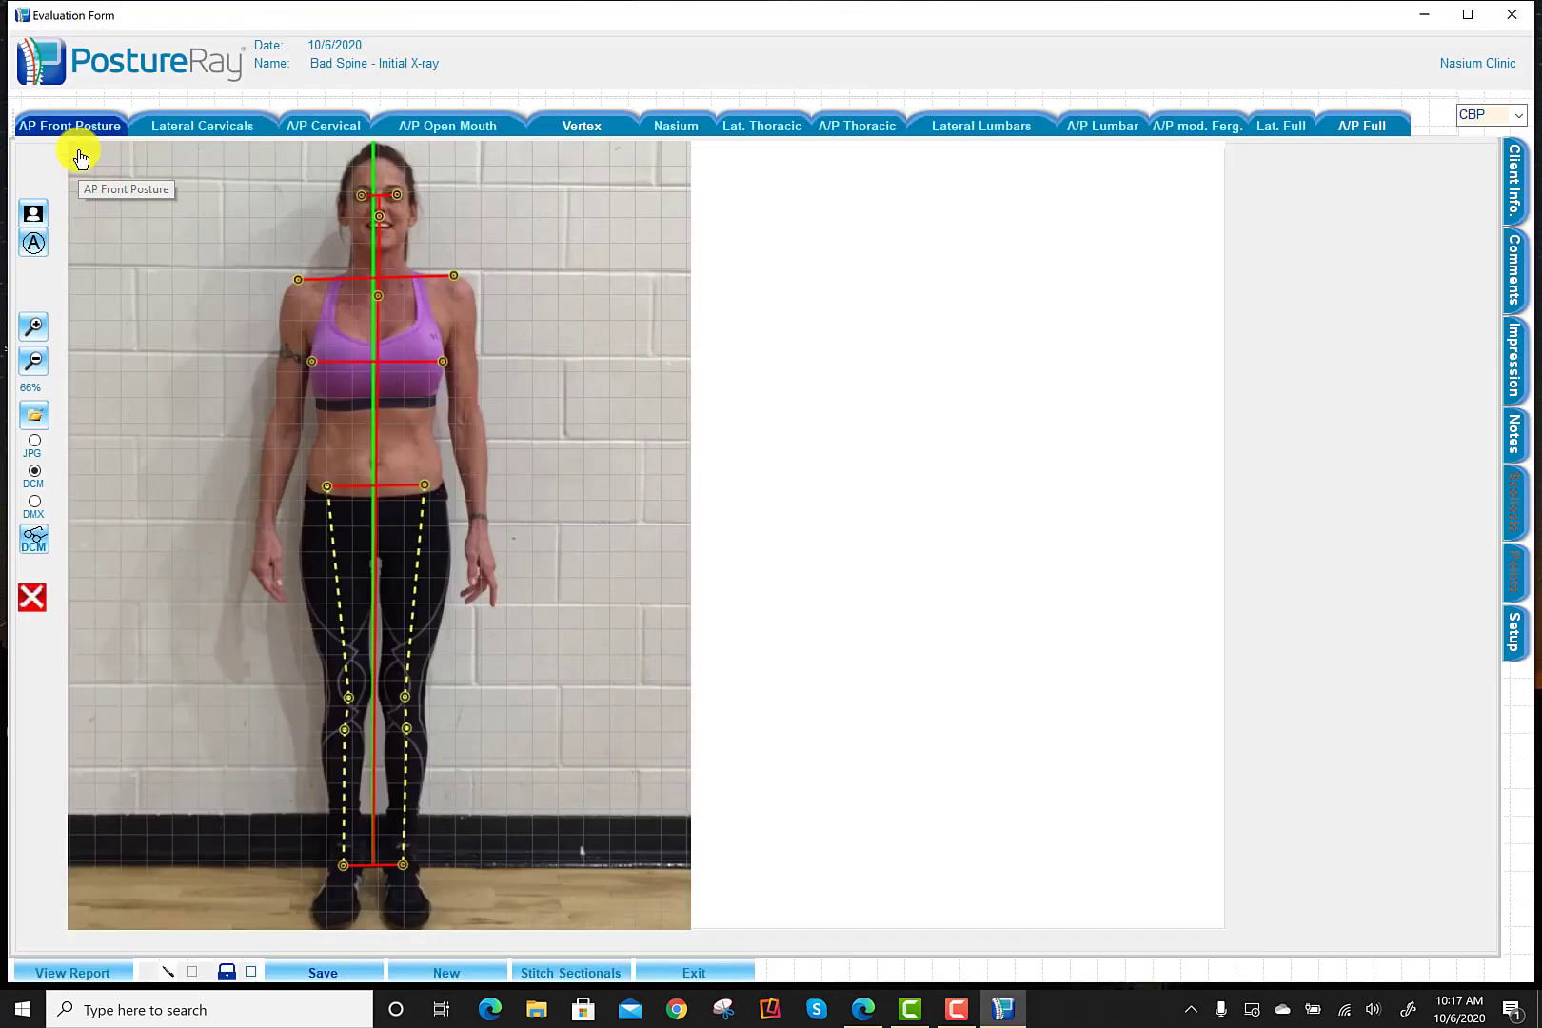
left_click(82, 128)
left_click(179, 148)
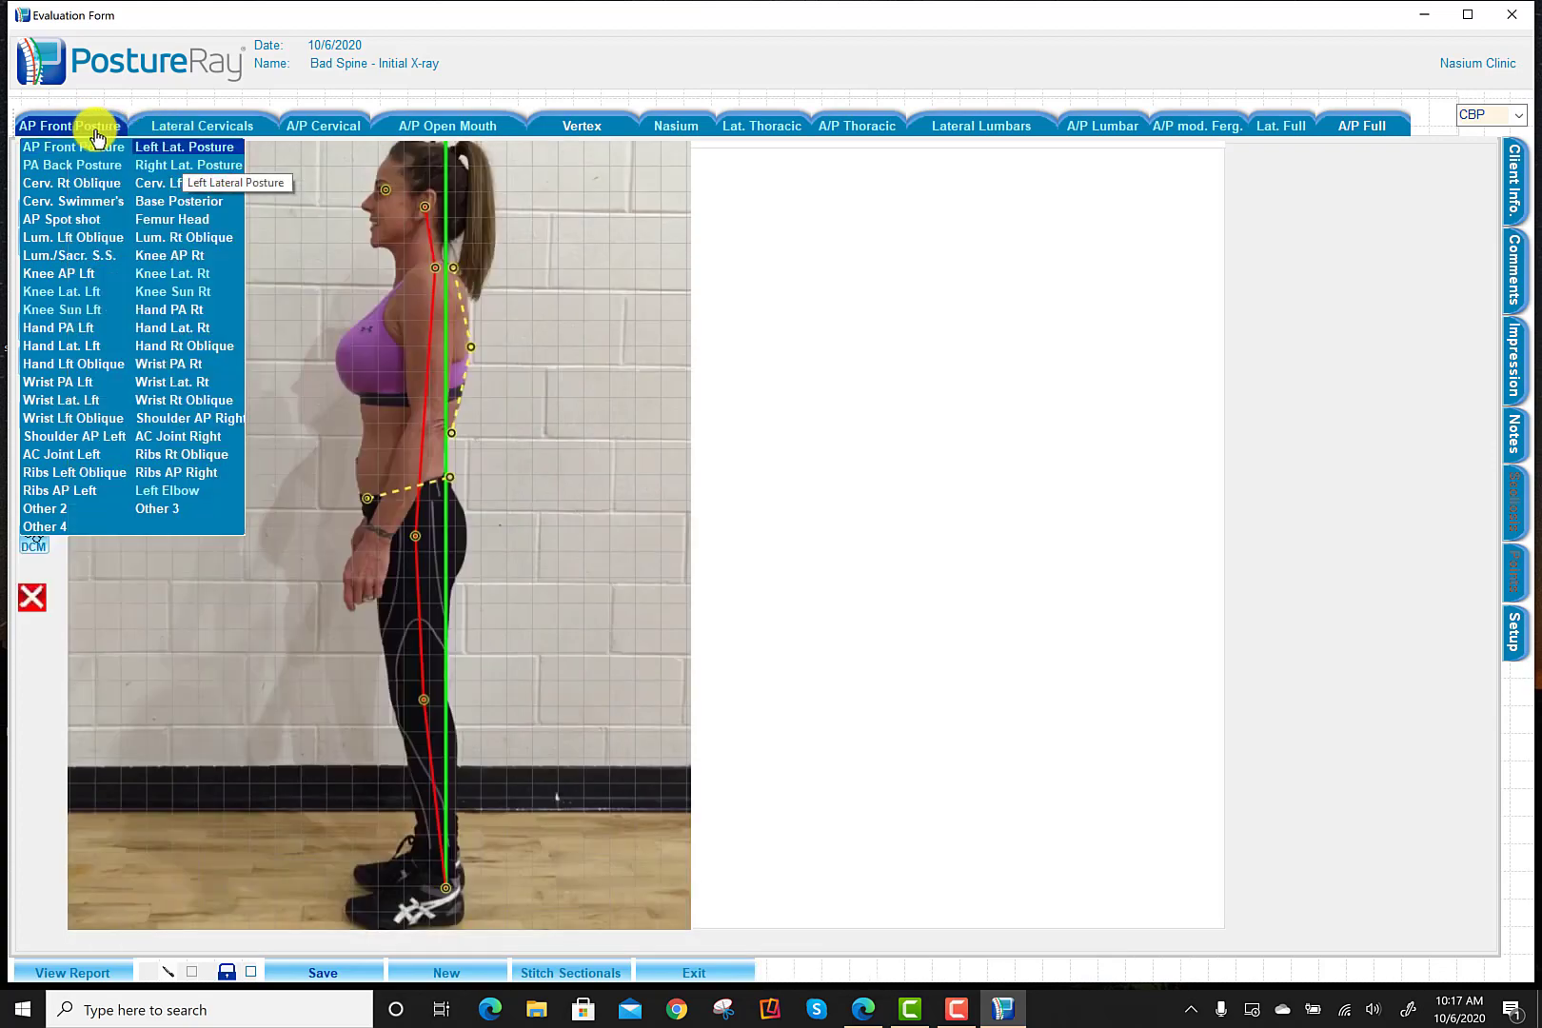
left_click(69, 164)
left_click(76, 133)
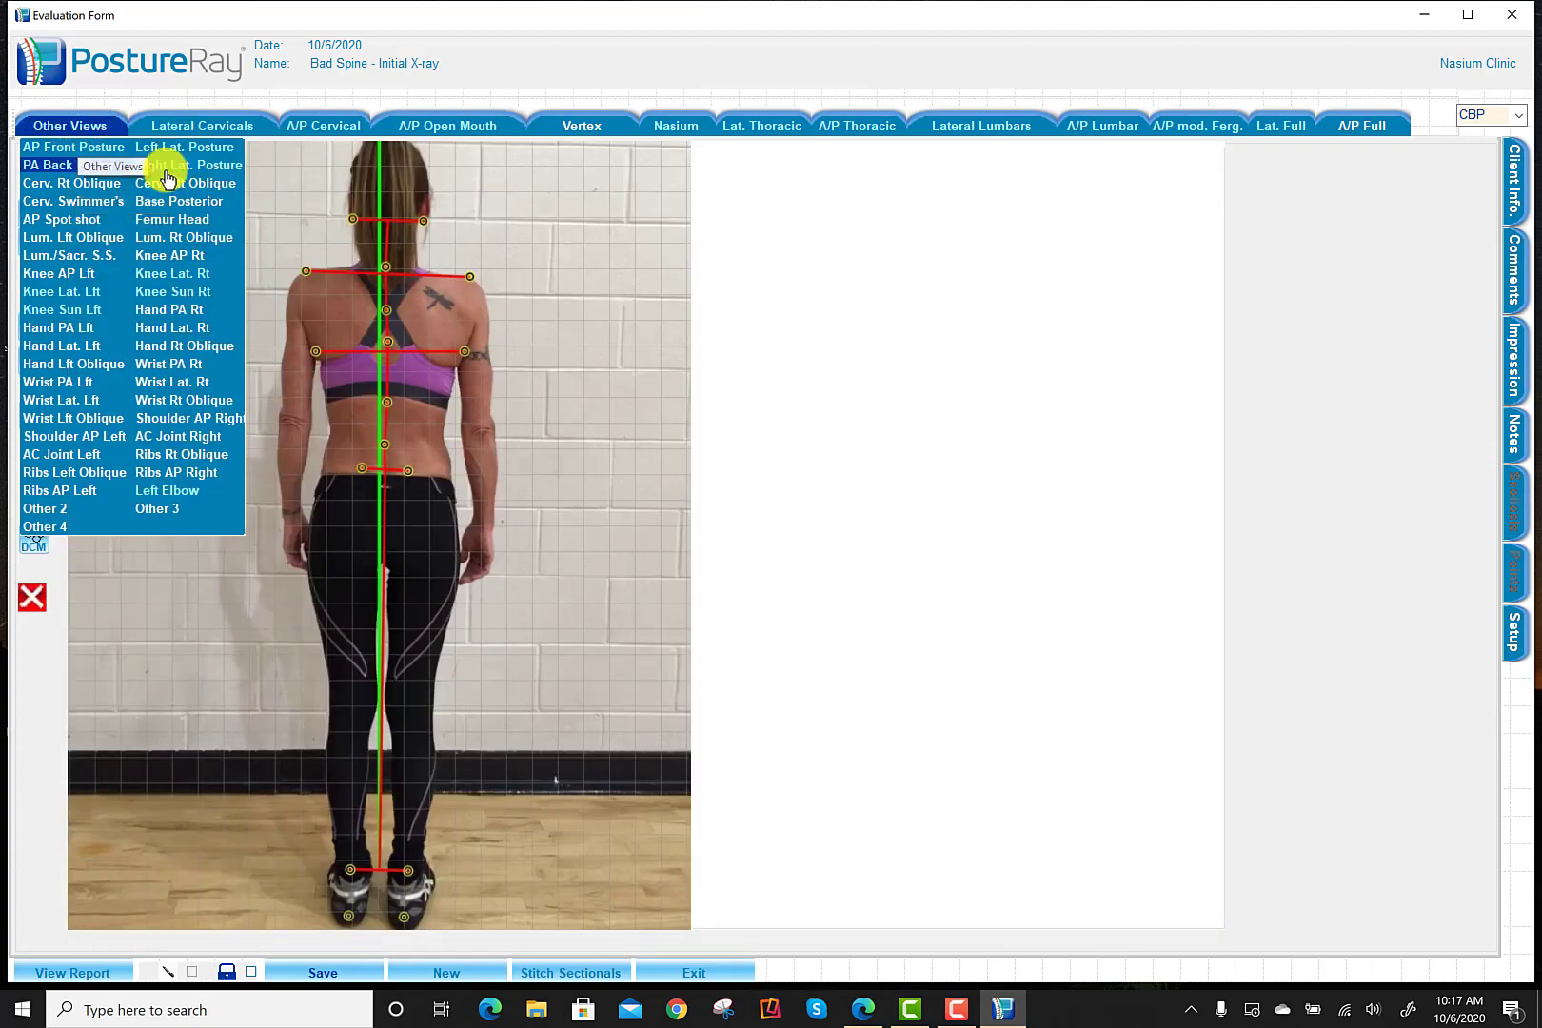
left_click(85, 123)
left_click(158, 165)
Show the Knee Lat. Lft, Knee Sun Lft and Knee Lat. Rt X-rays, ending on Knee Sun Rt
left_click(83, 126)
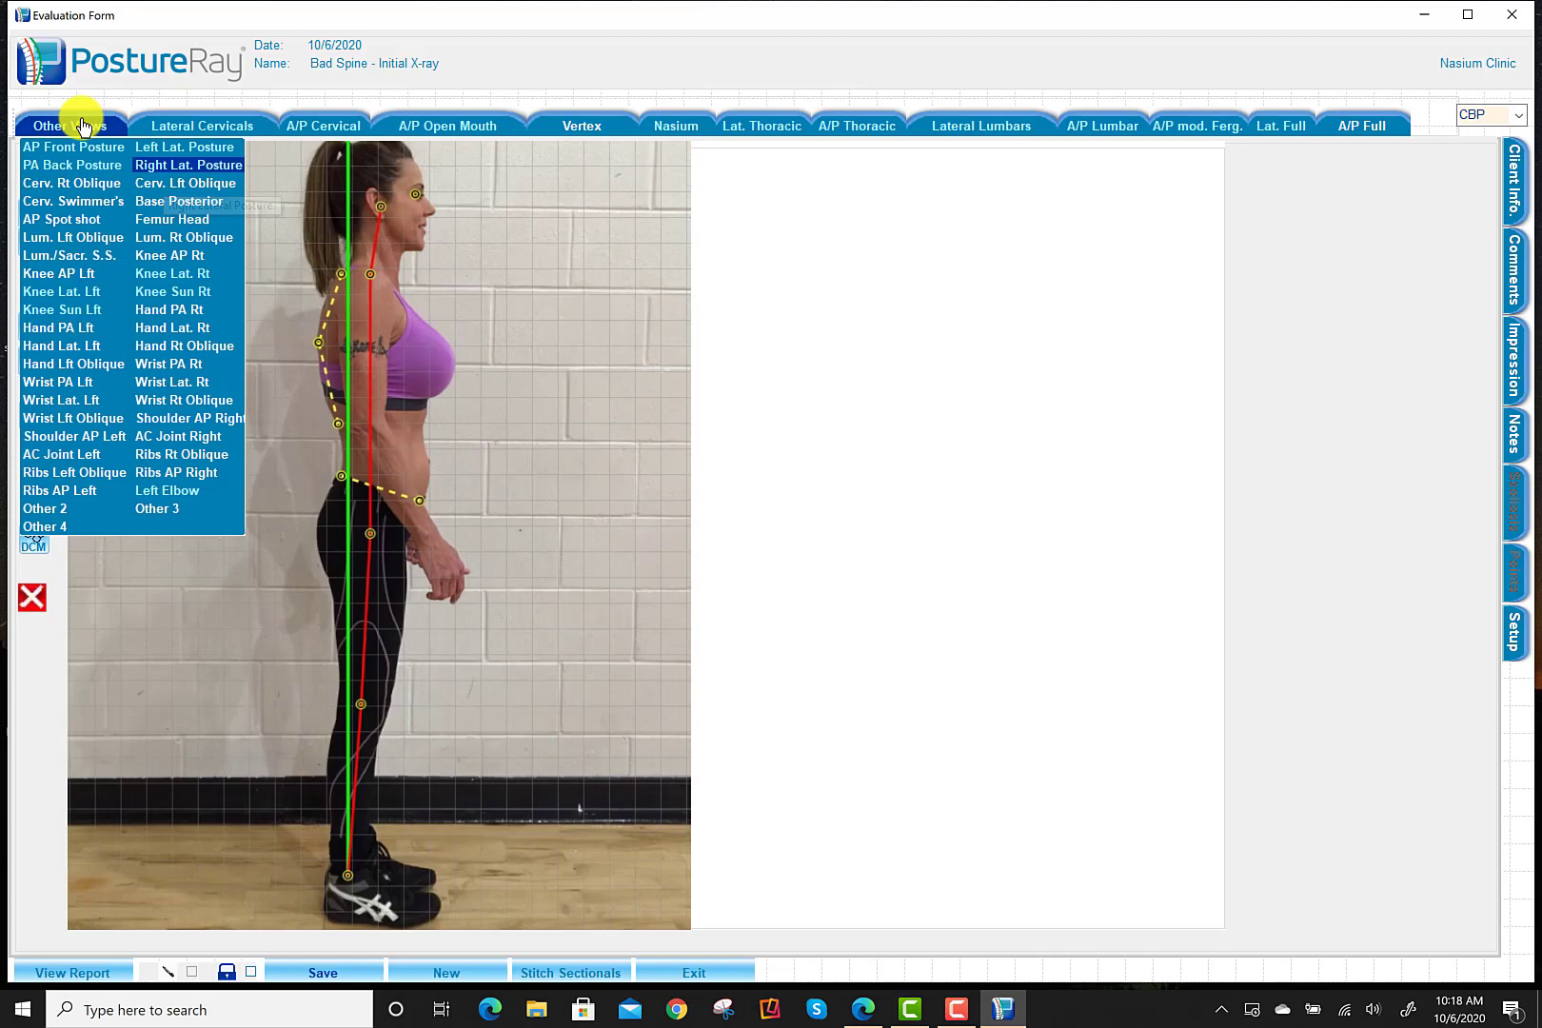
left_click(63, 292)
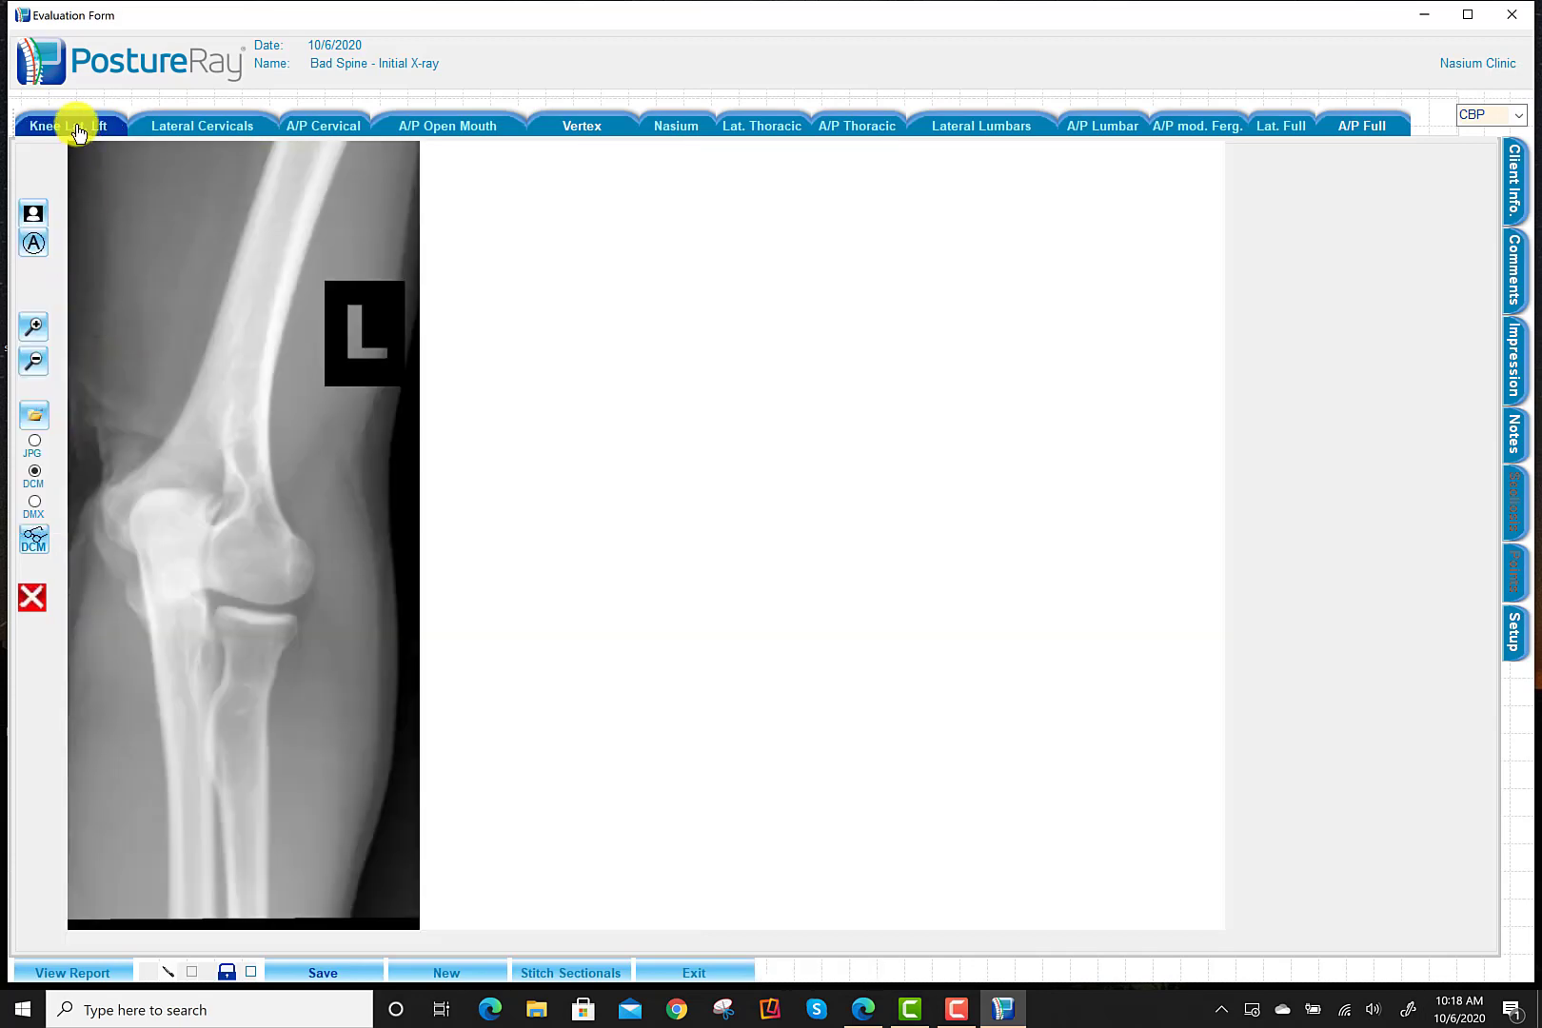
left_click(78, 131)
left_click(69, 314)
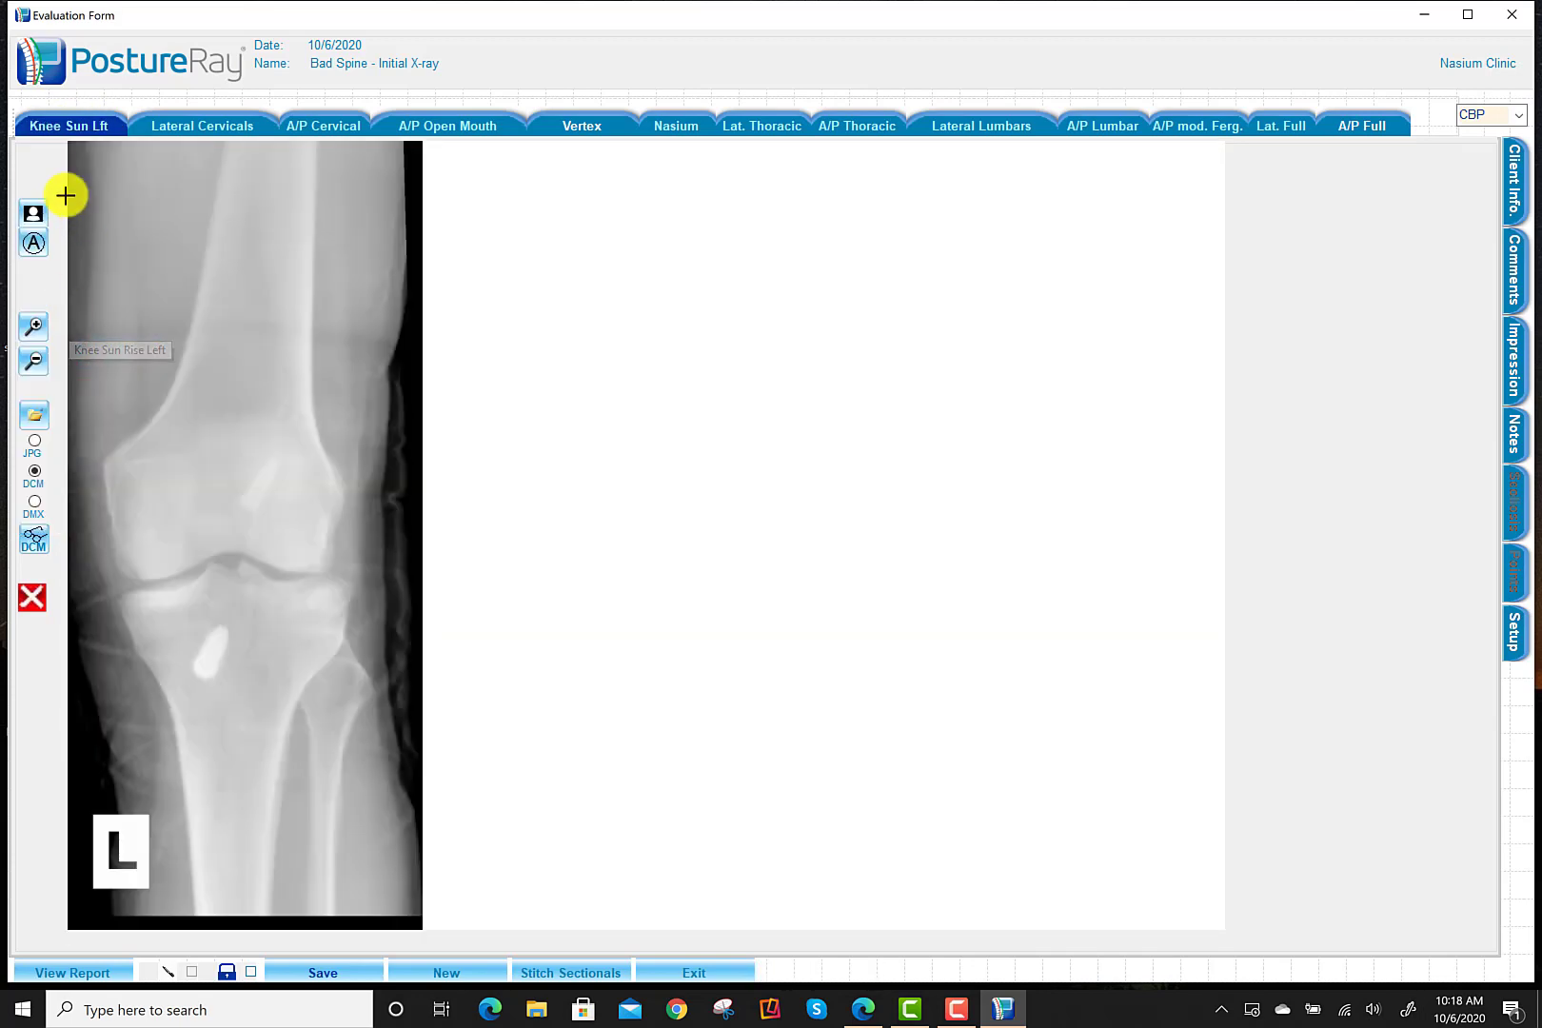
left_click(43, 125)
left_click(164, 273)
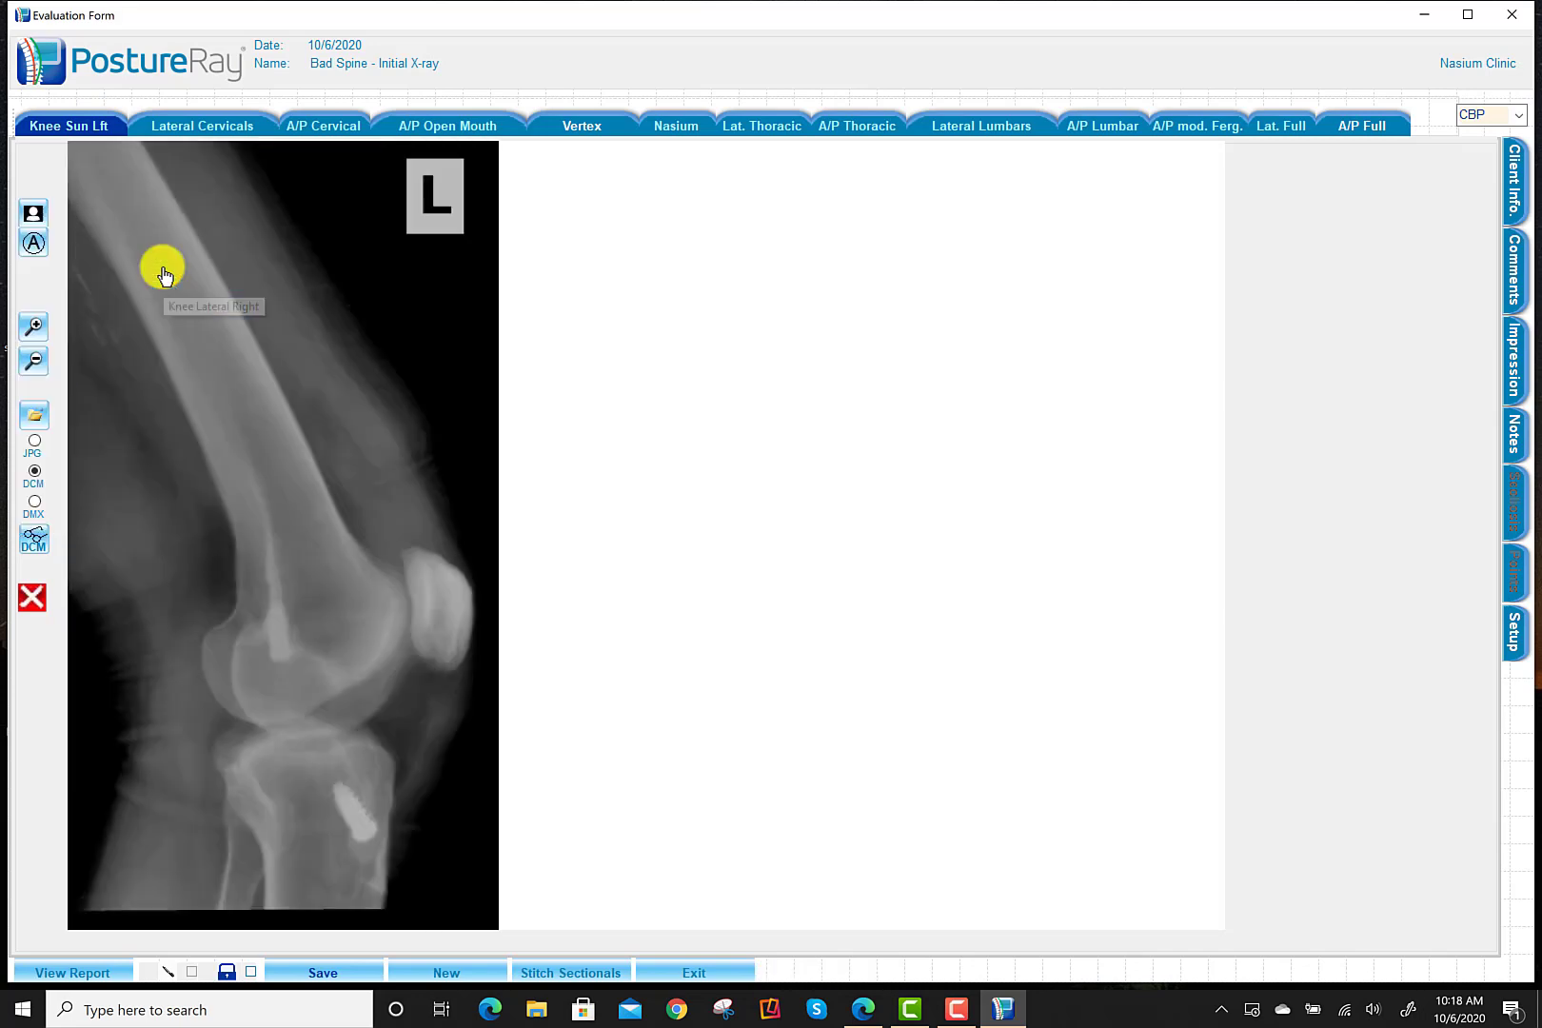
left_click(94, 121)
left_click(172, 292)
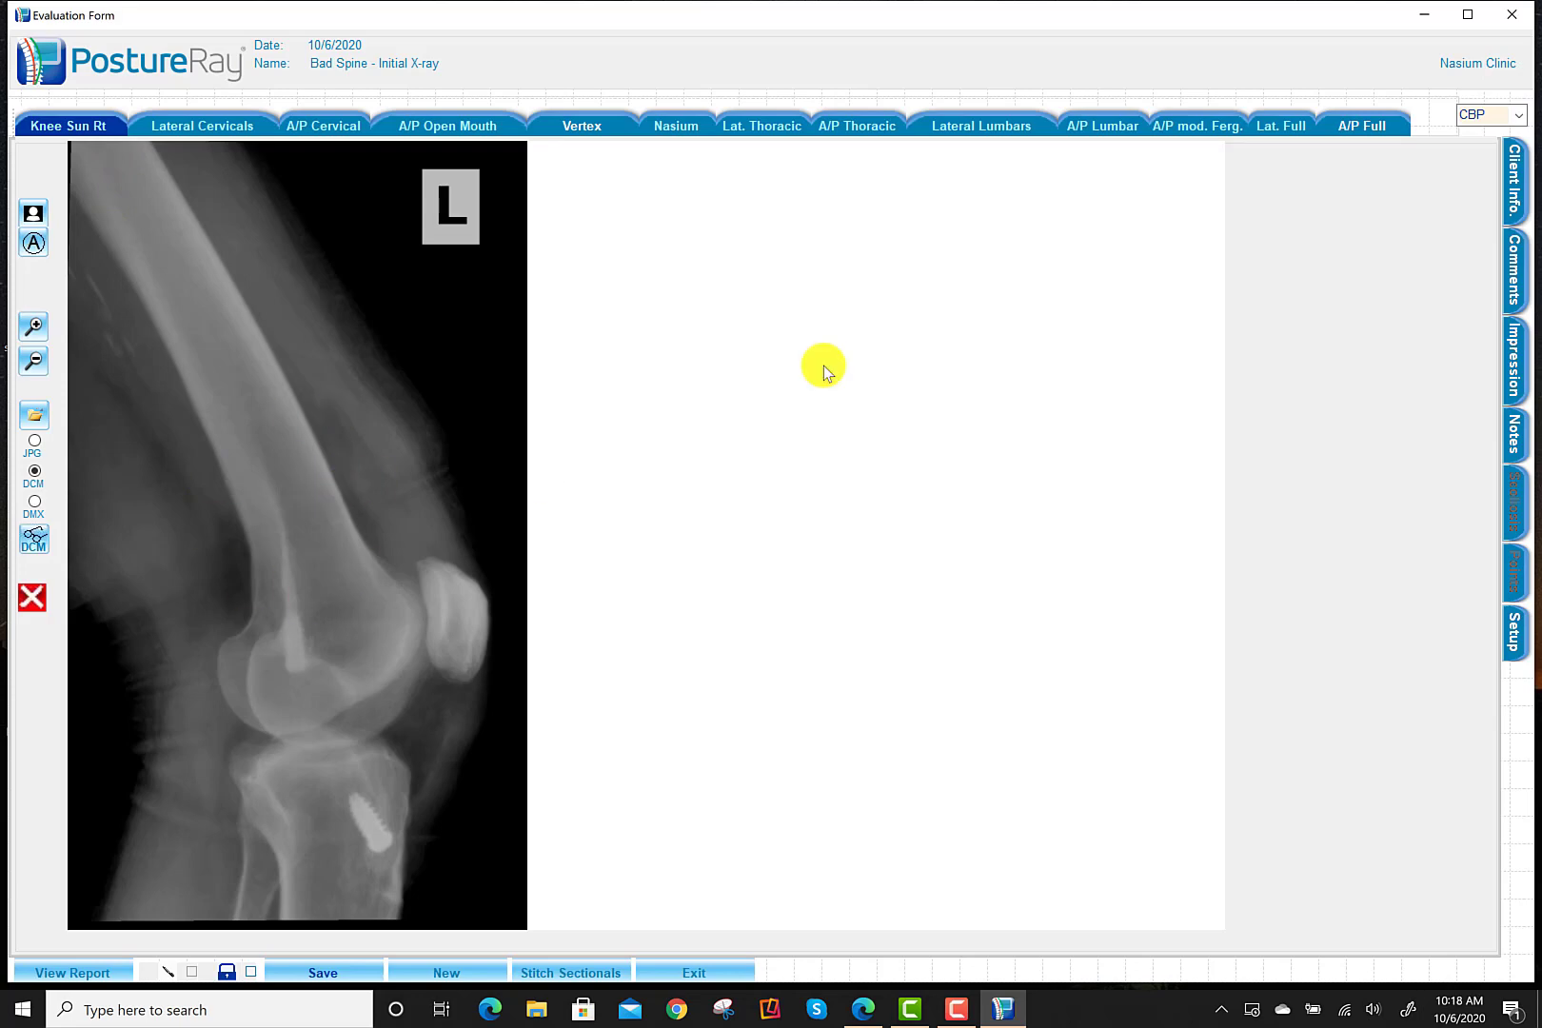
left_click(1523, 272)
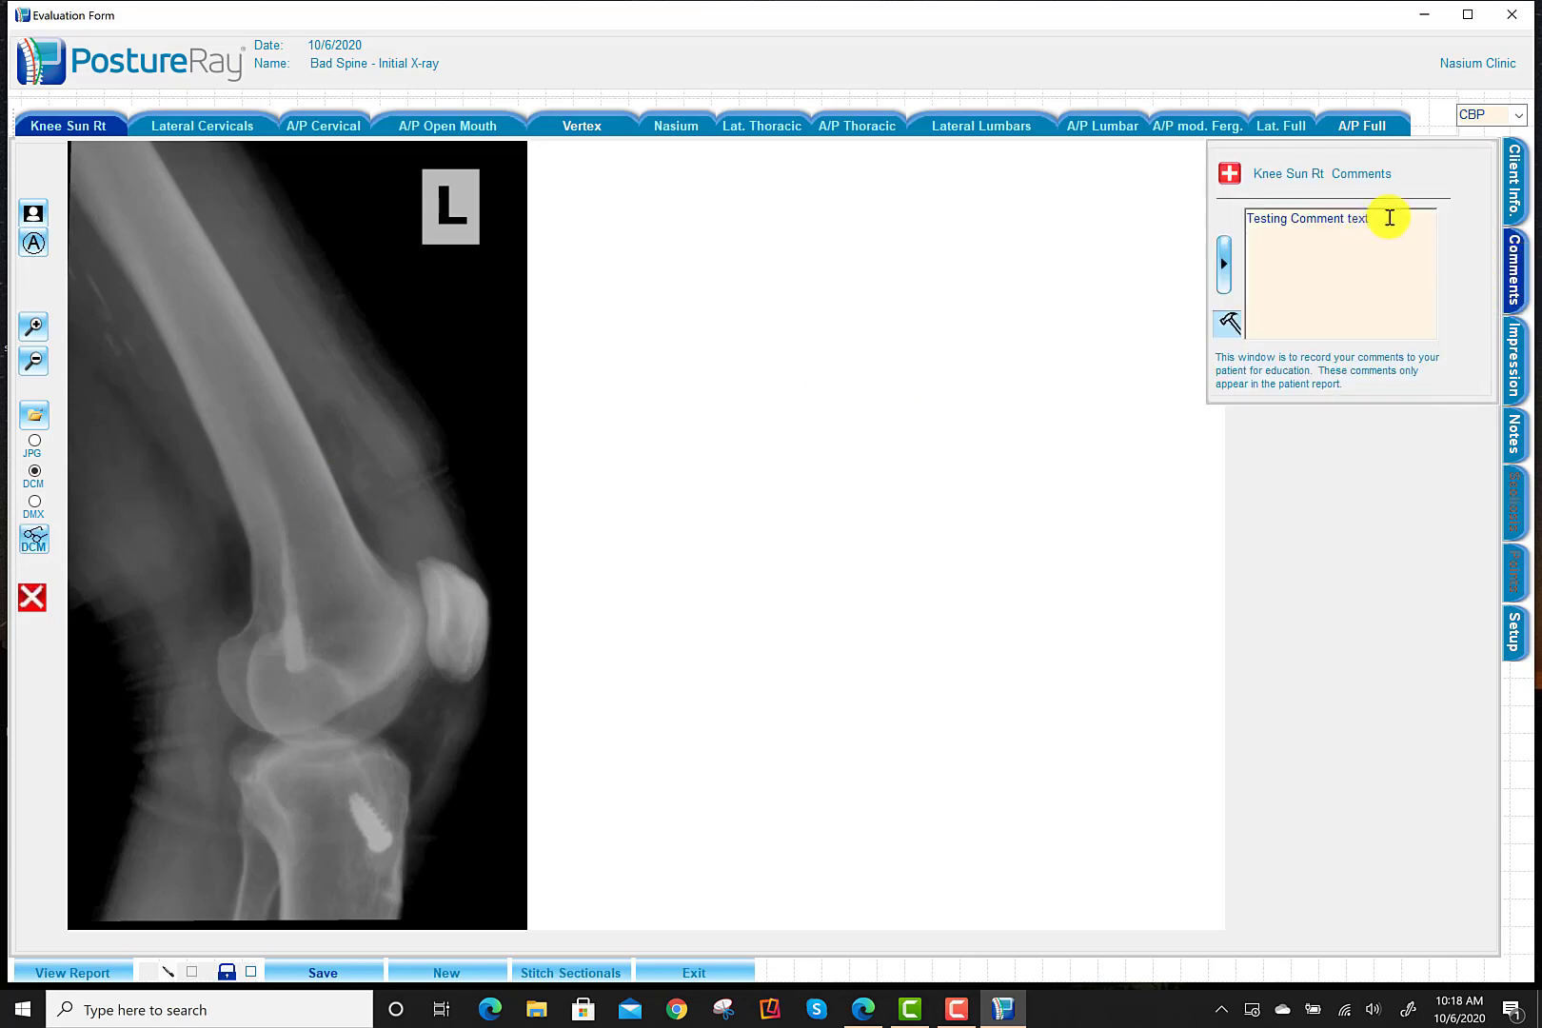
left_click_drag(1385, 218, 1254, 218)
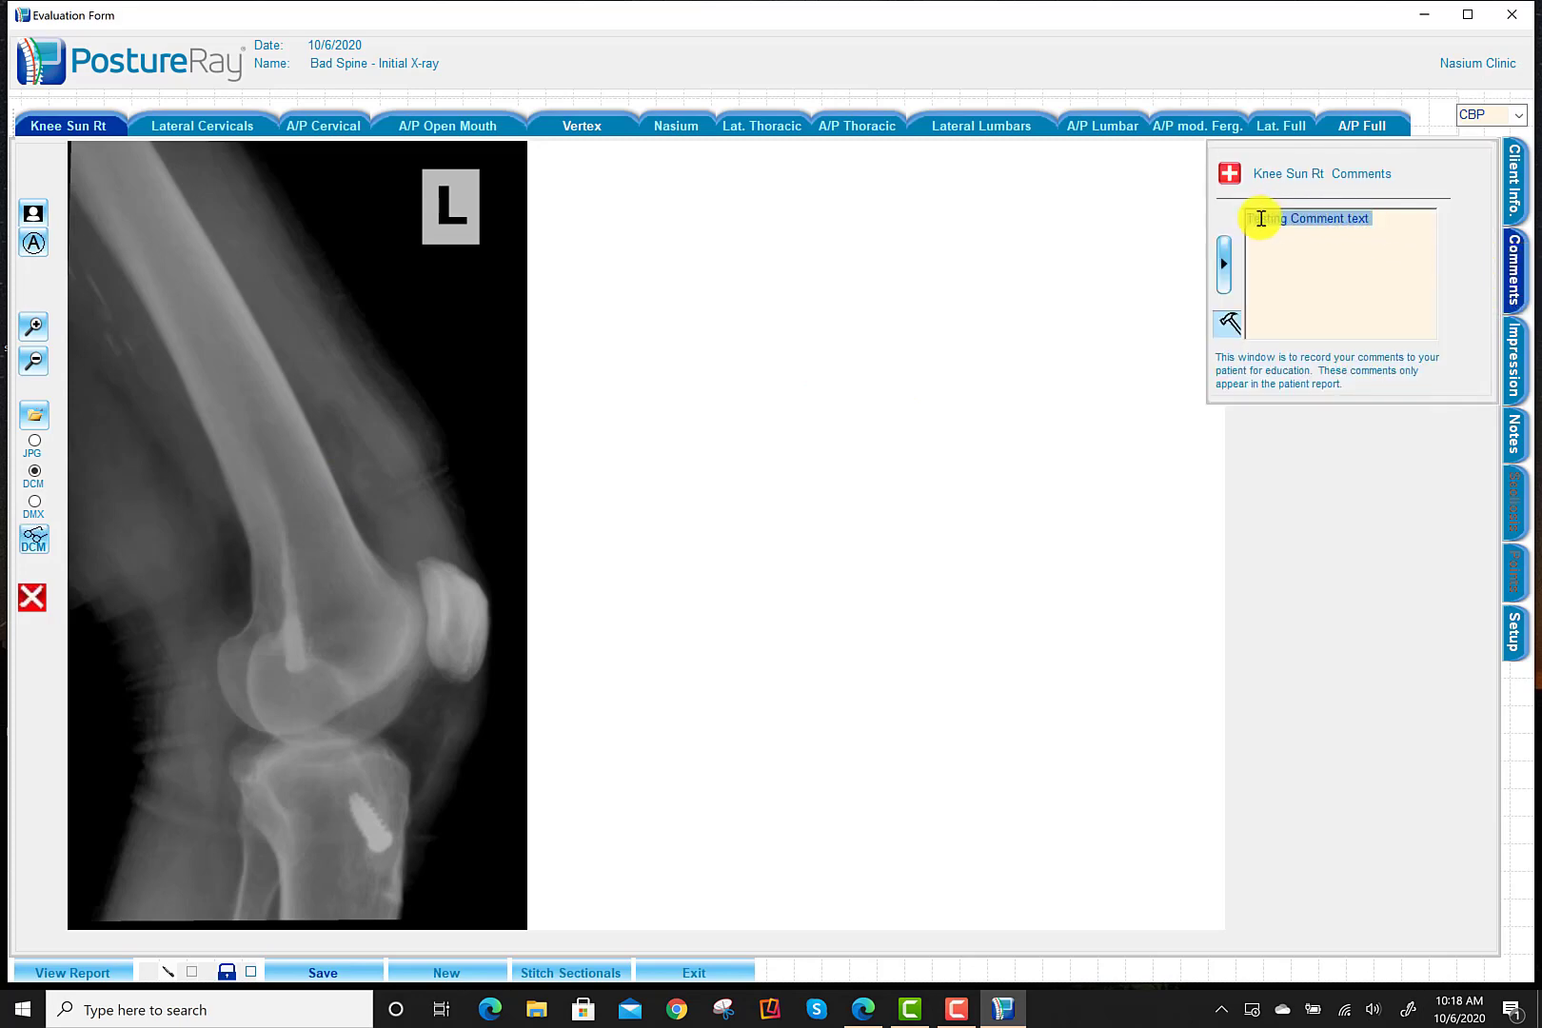
left_click(1519, 359)
left_click_drag(1432, 221, 1266, 223)
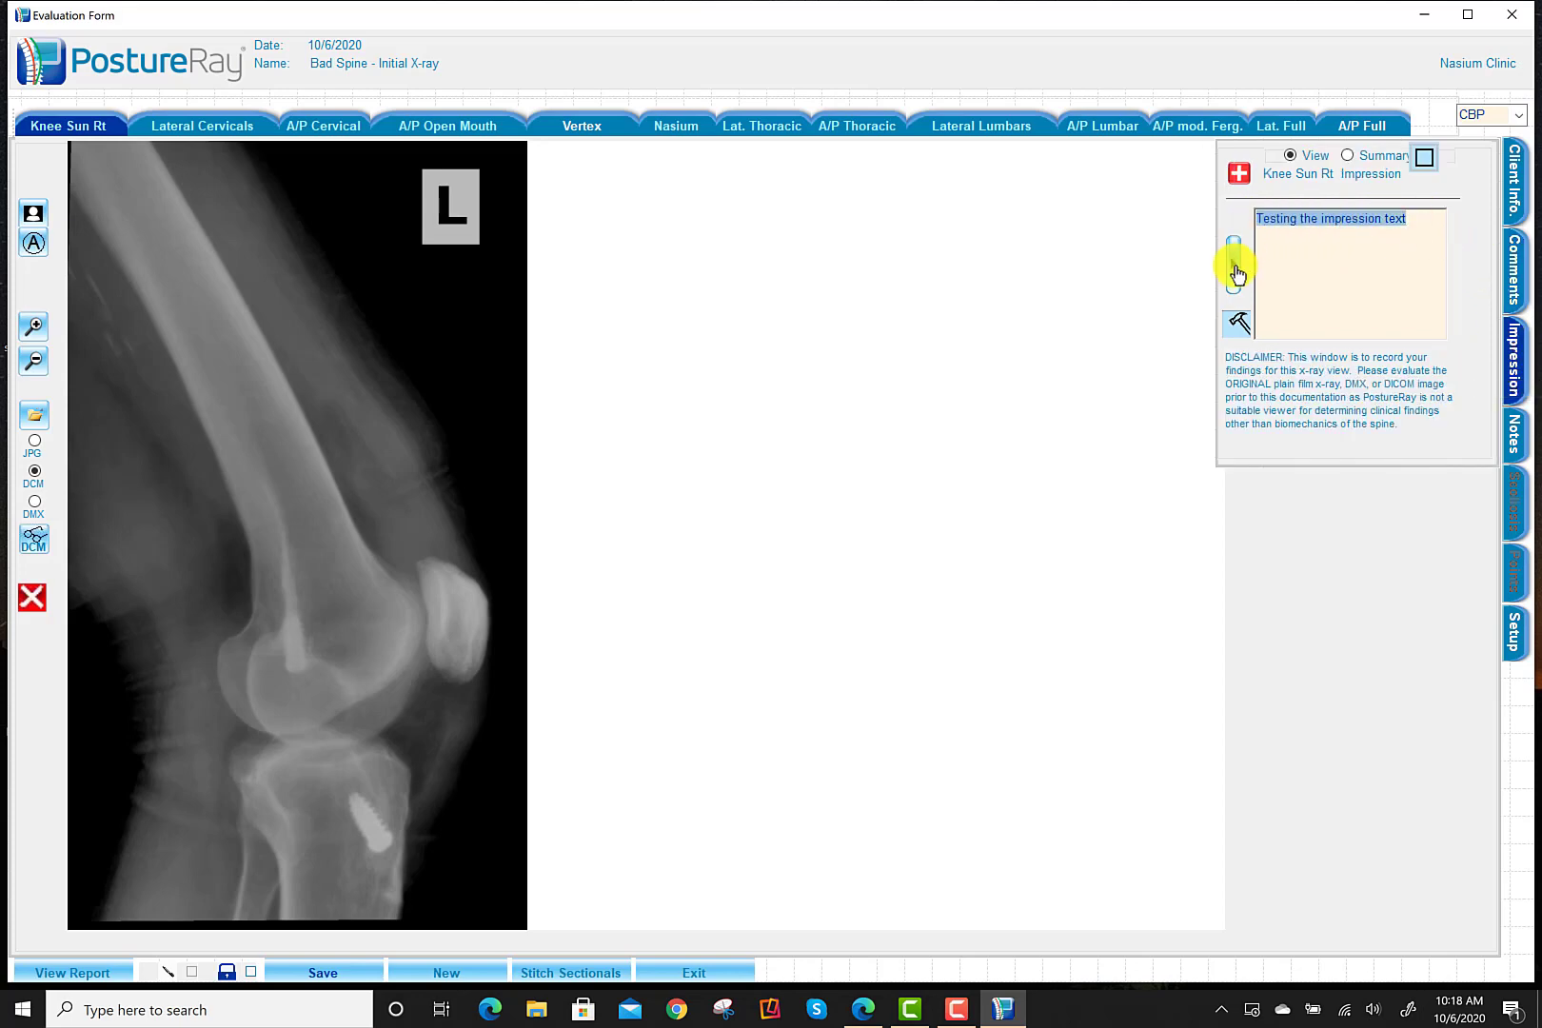
left_click(1232, 276)
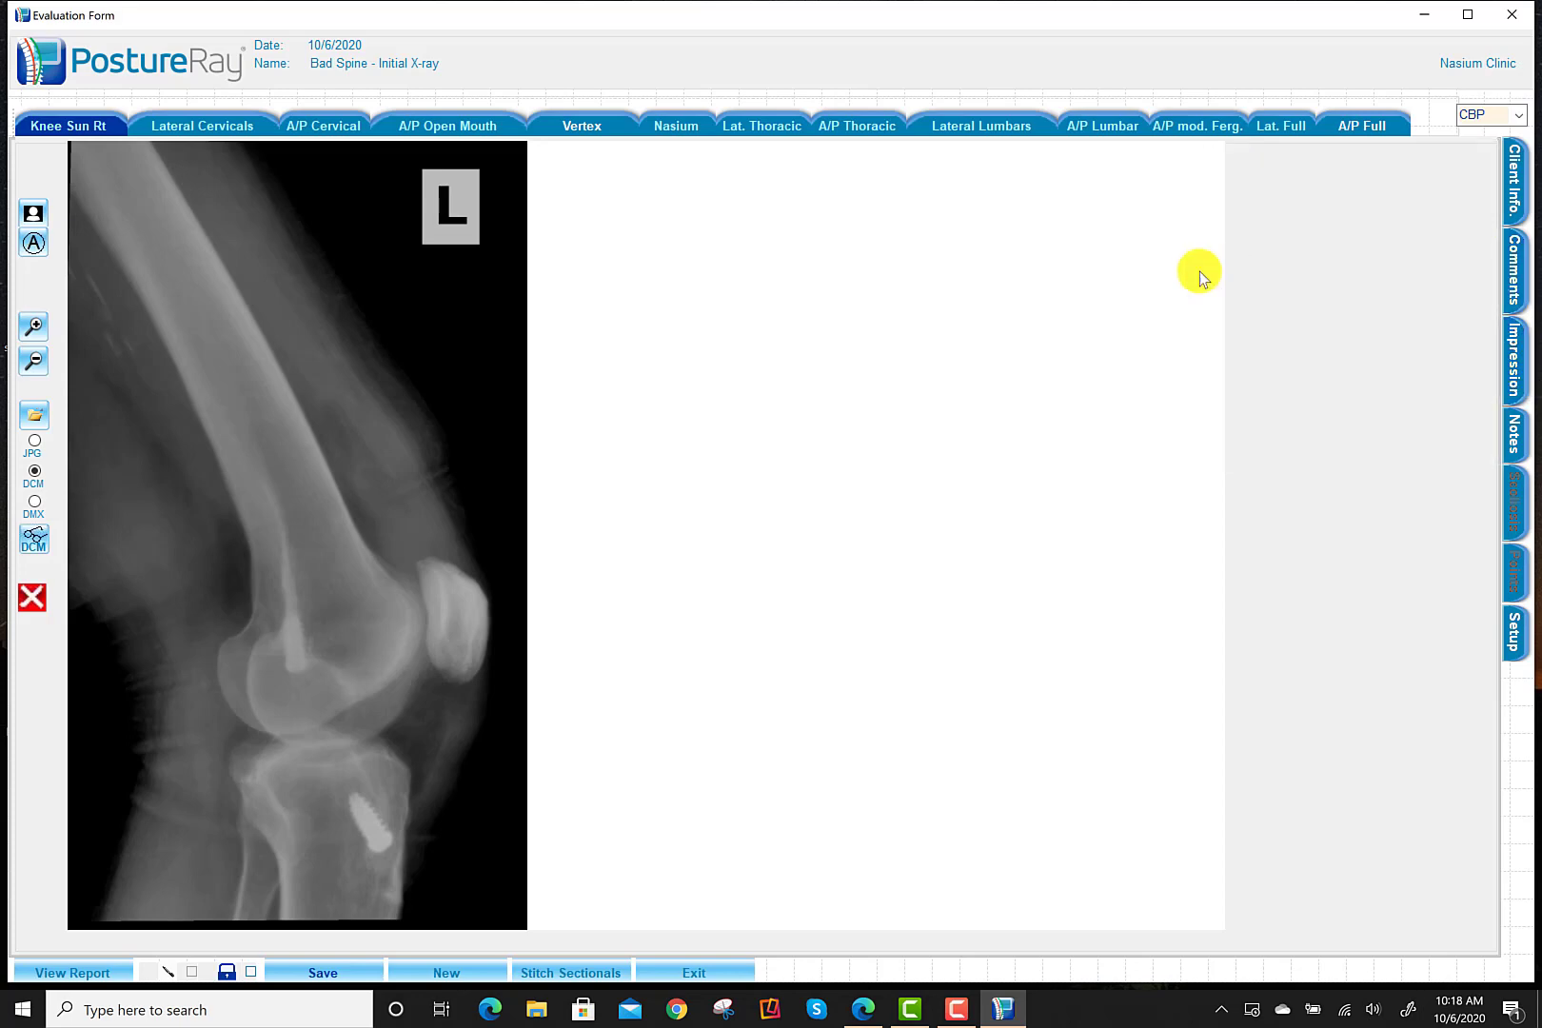
Draw arrows at the tibia screw and lower femur on the Knee Sun Rt X-ray, then save
left_click(34, 246)
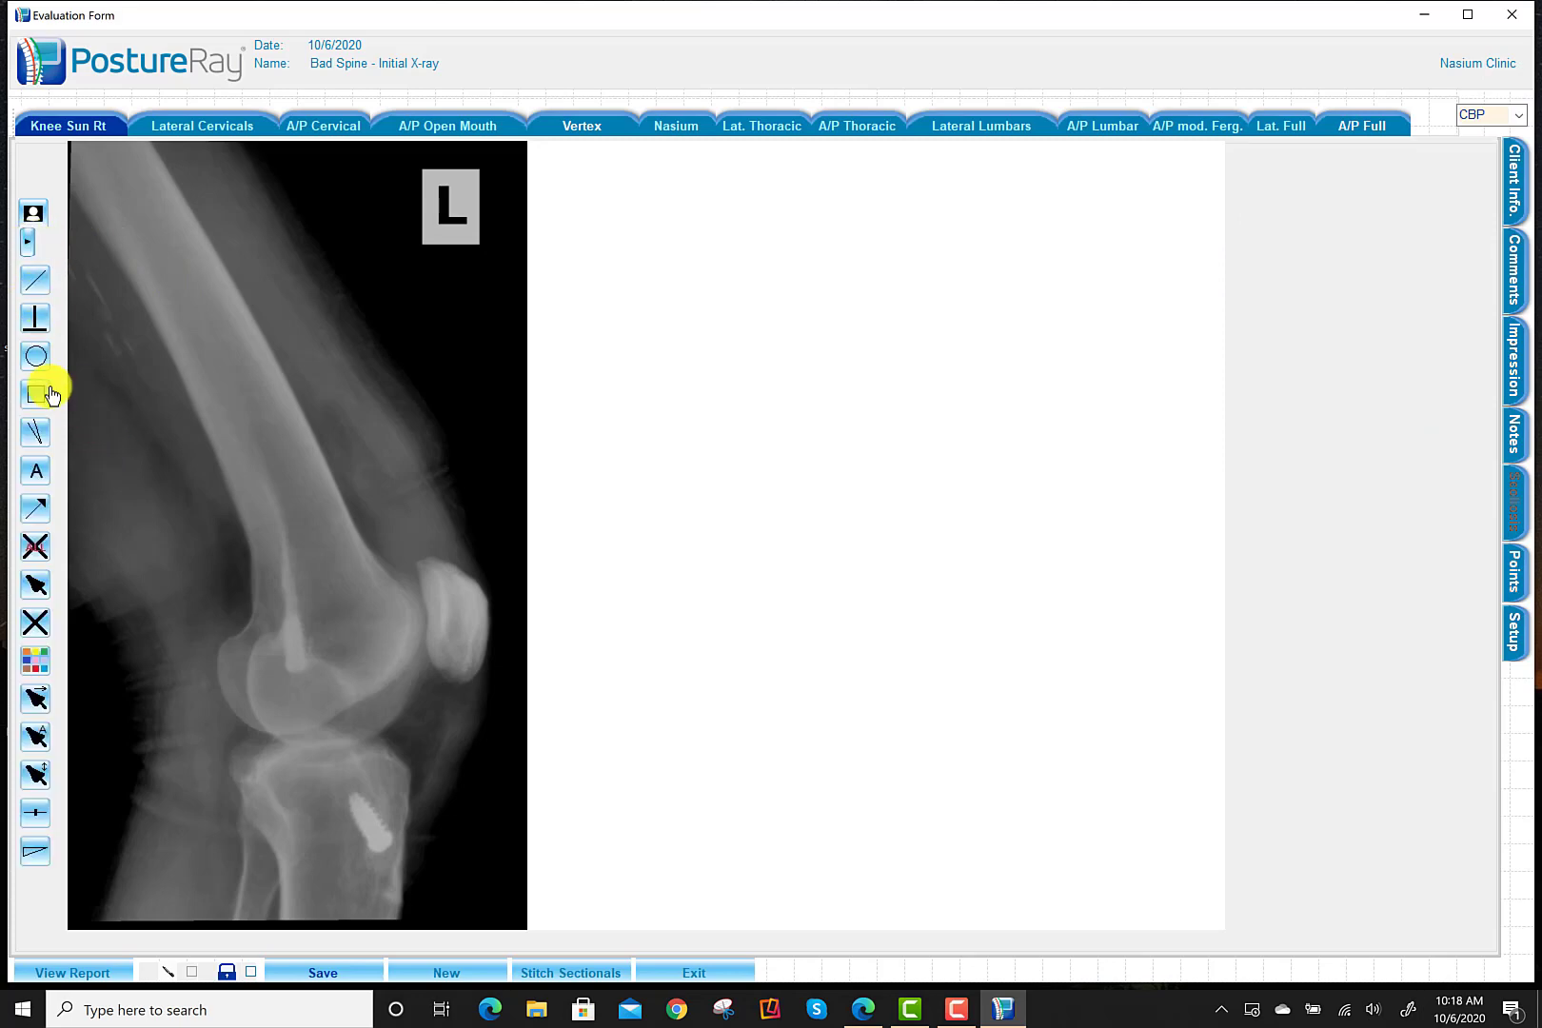
left_click(36, 506)
left_click(36, 514)
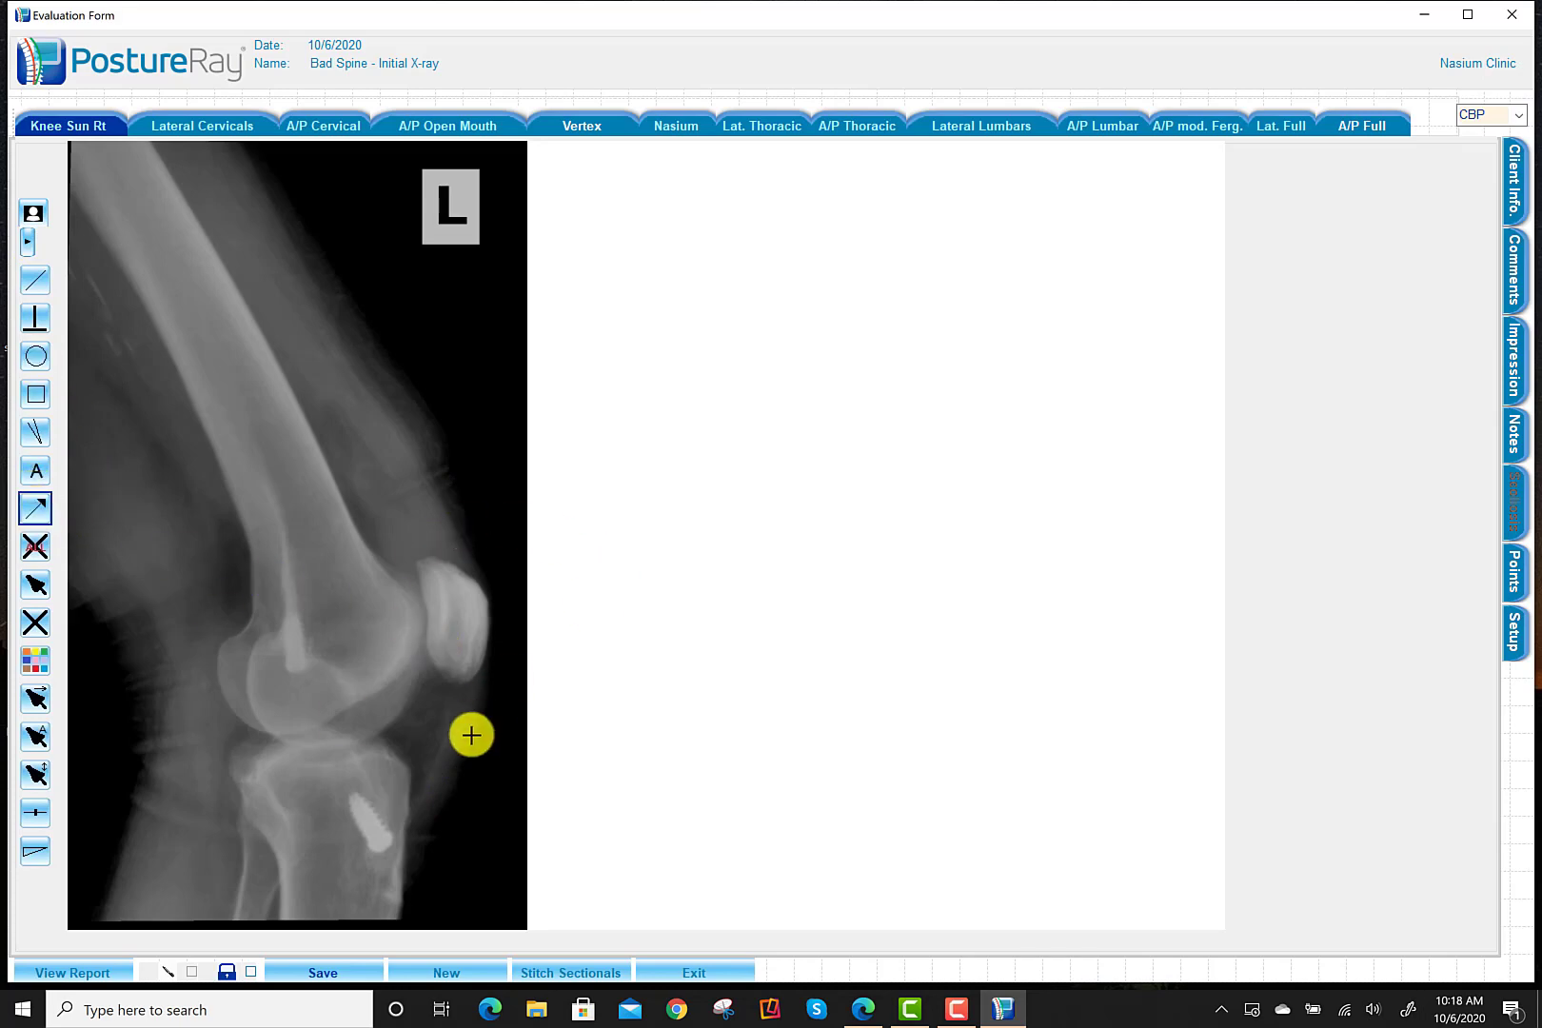
left_click_drag(473, 734, 390, 793)
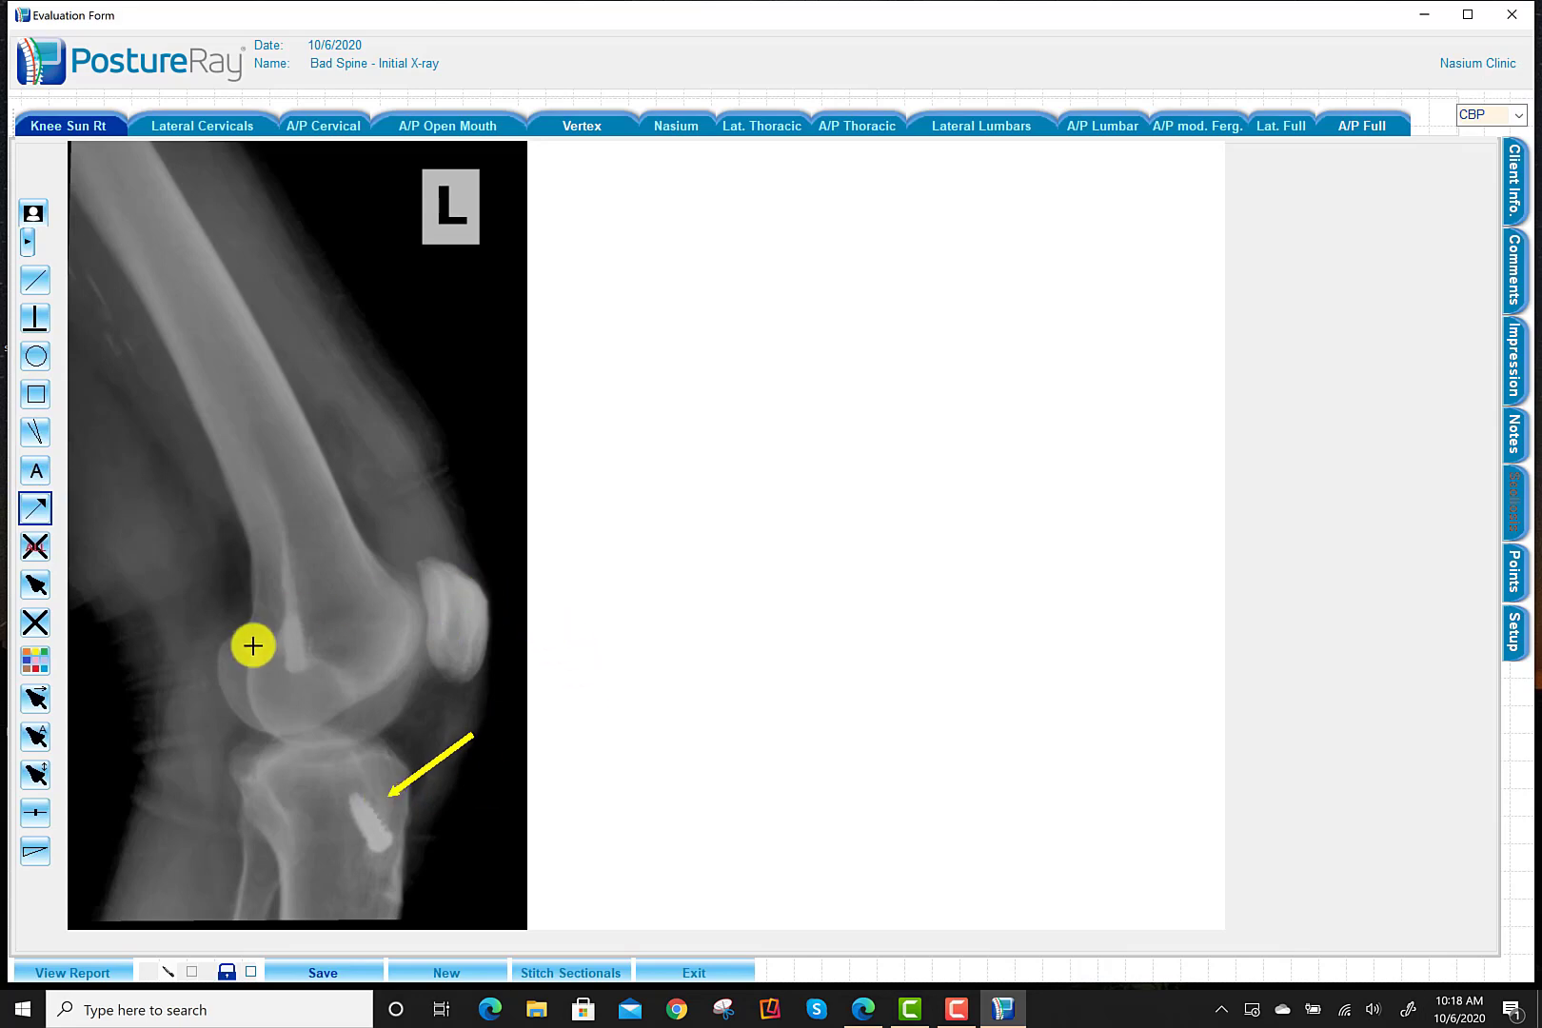
left_click_drag(152, 682, 271, 656)
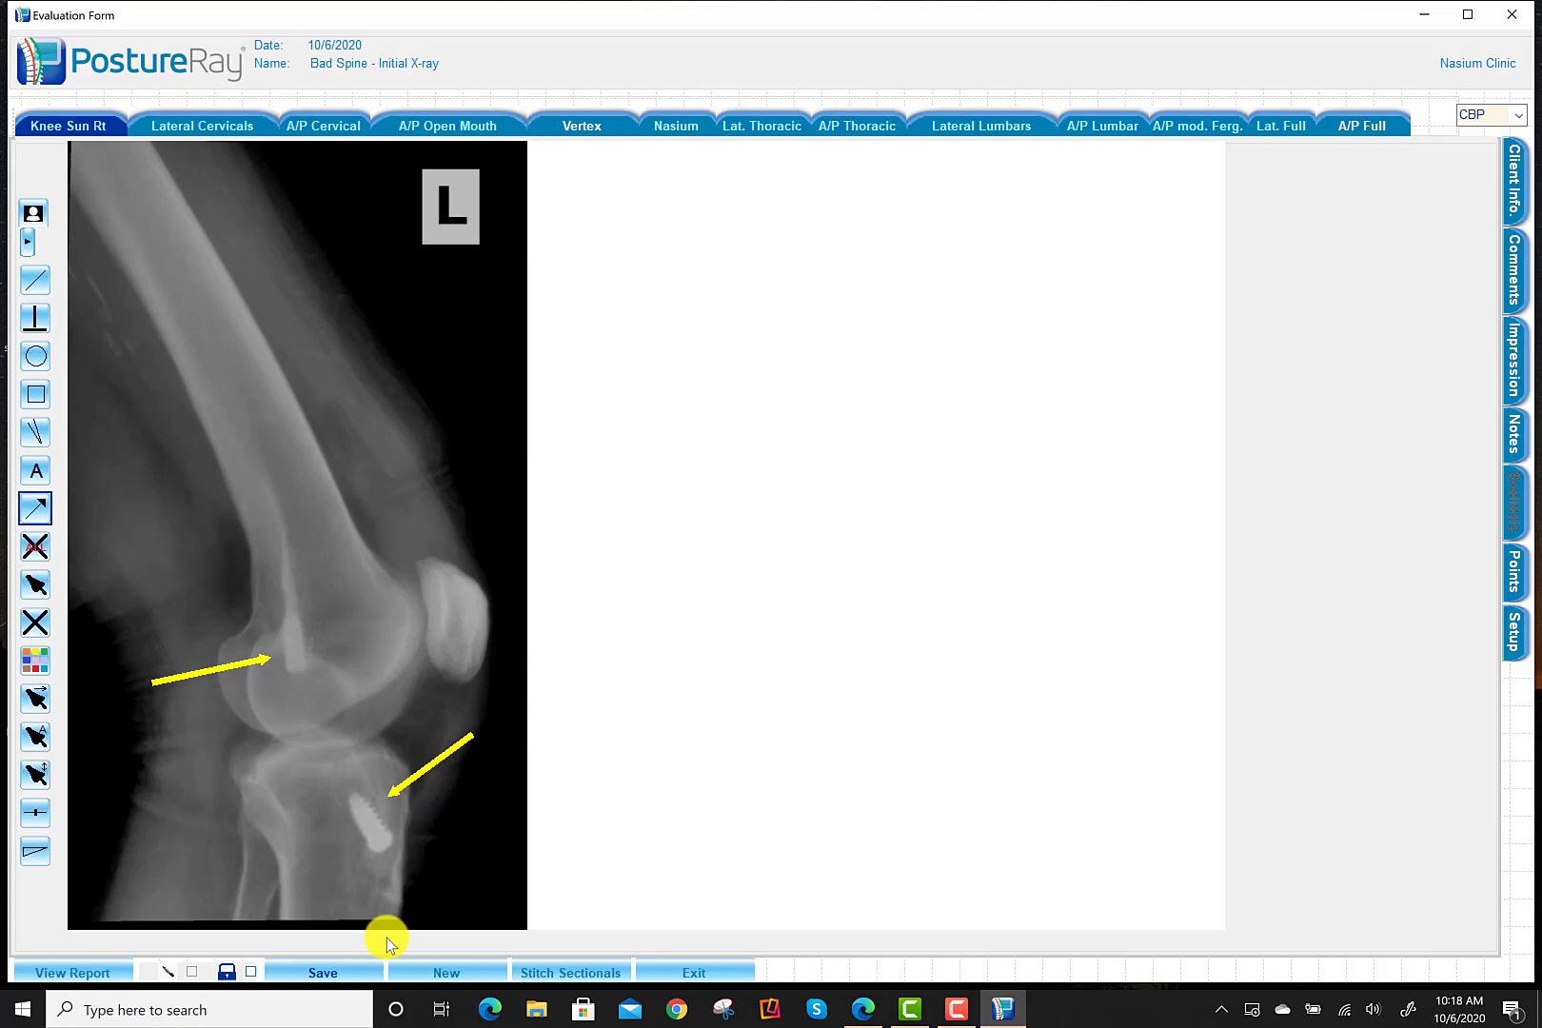
left_click(324, 974)
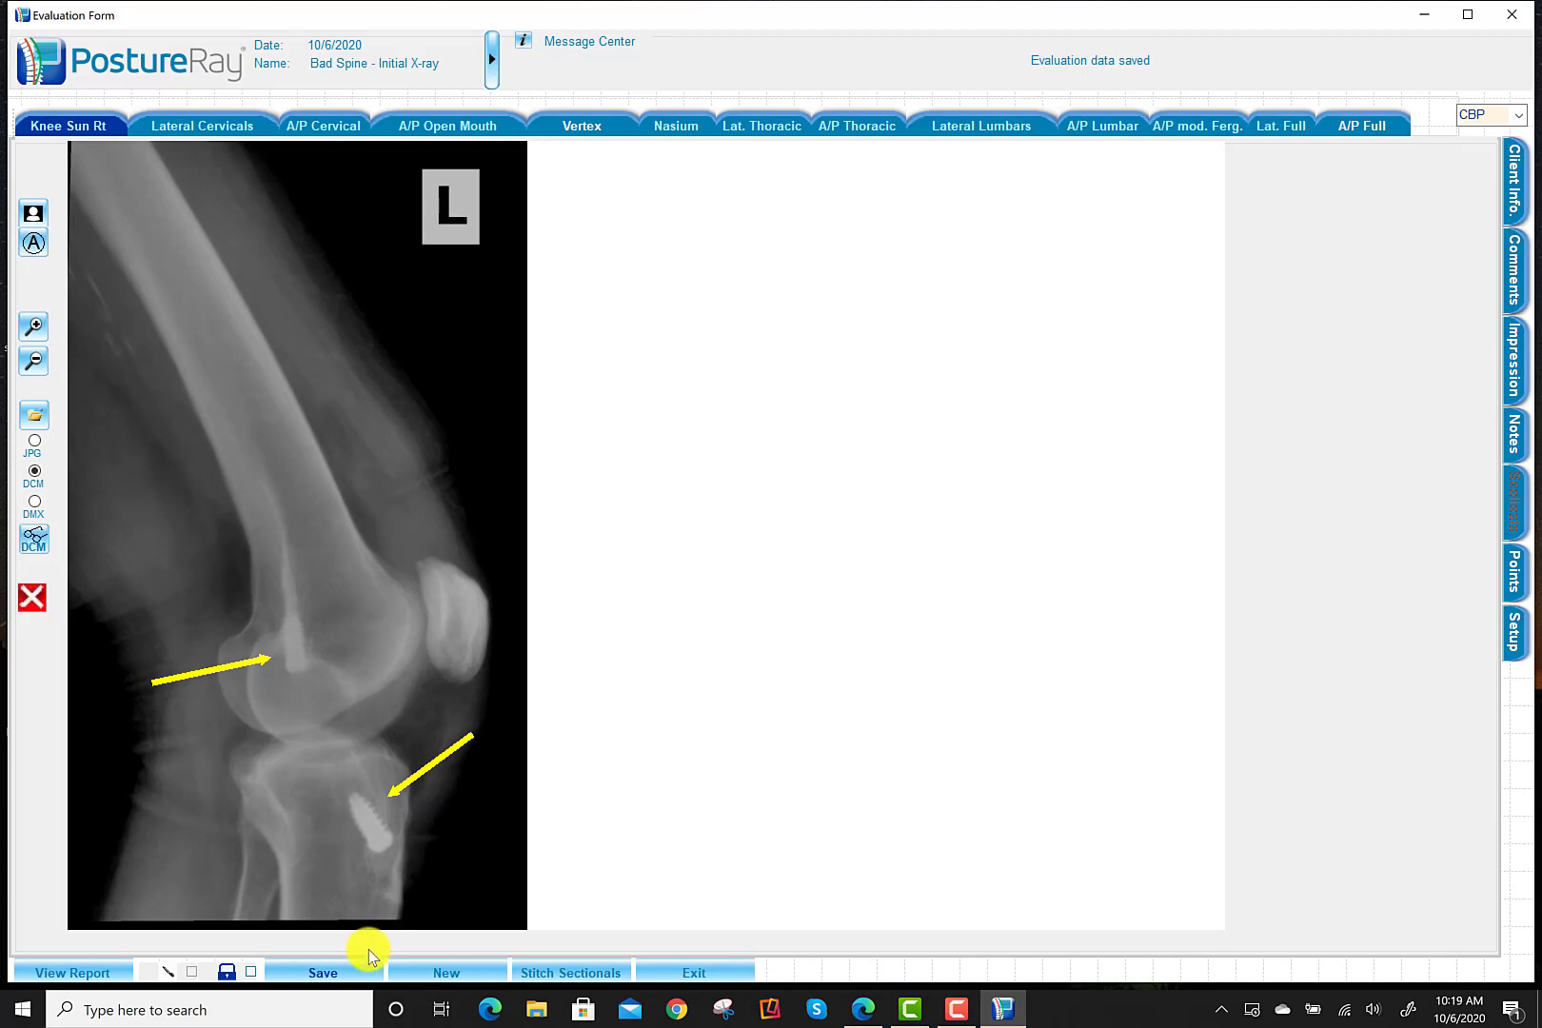
Set the report View Filter to All quick views and All other views and postures, then confirm
left_click(102, 975)
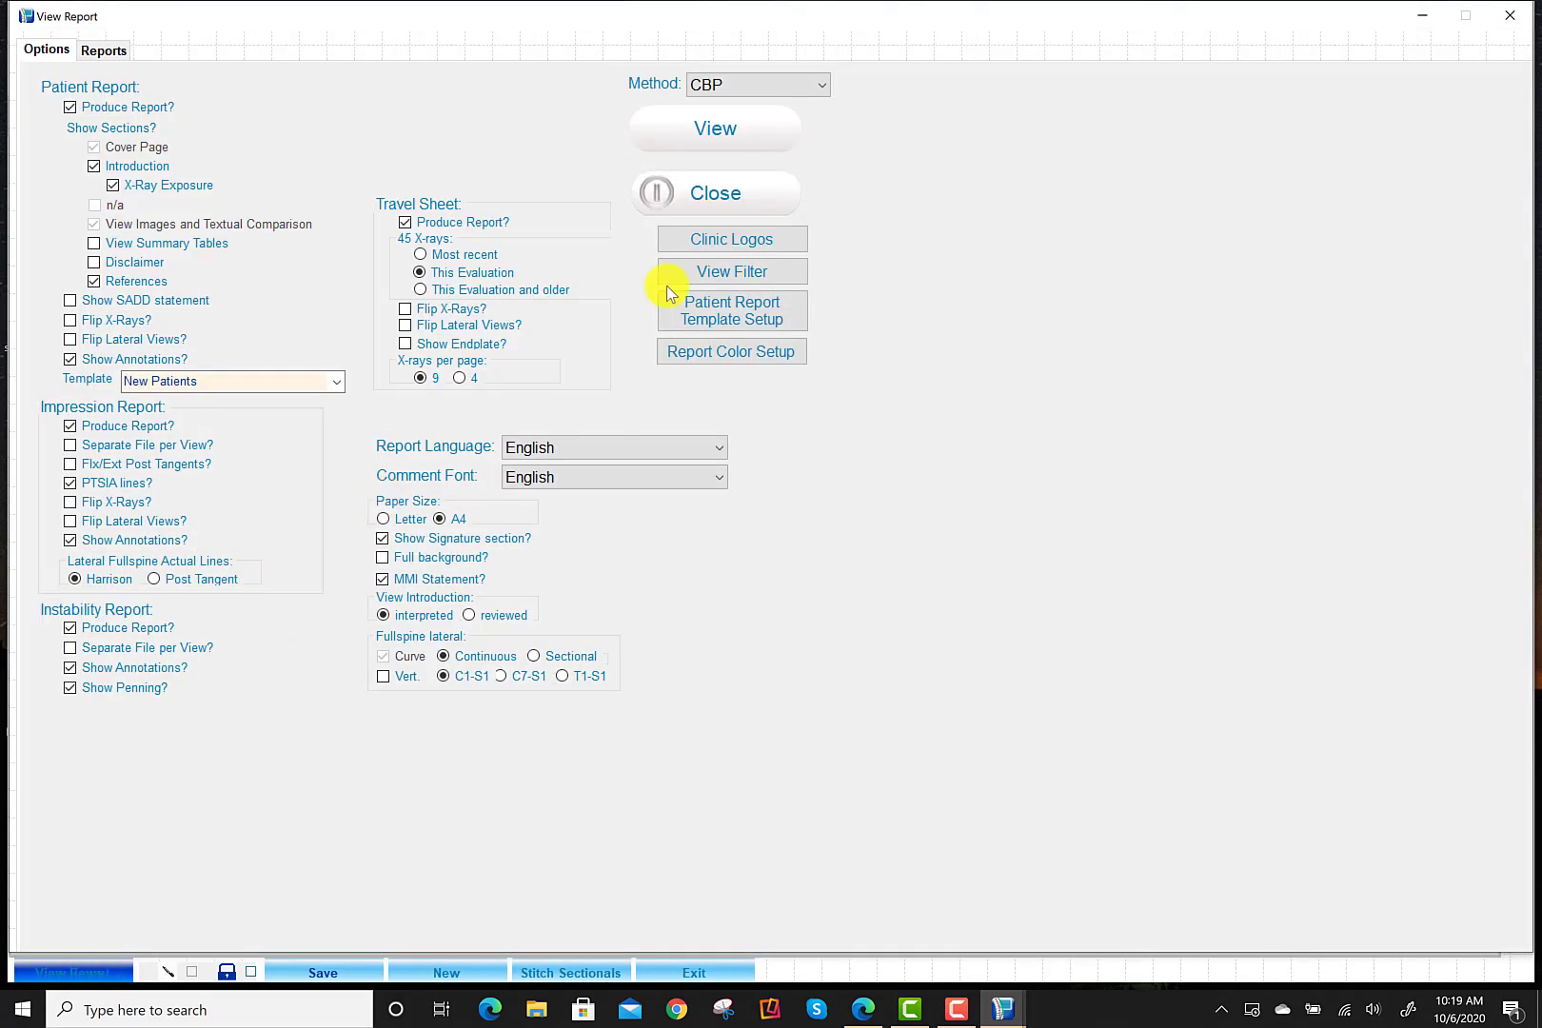
left_click(756, 274)
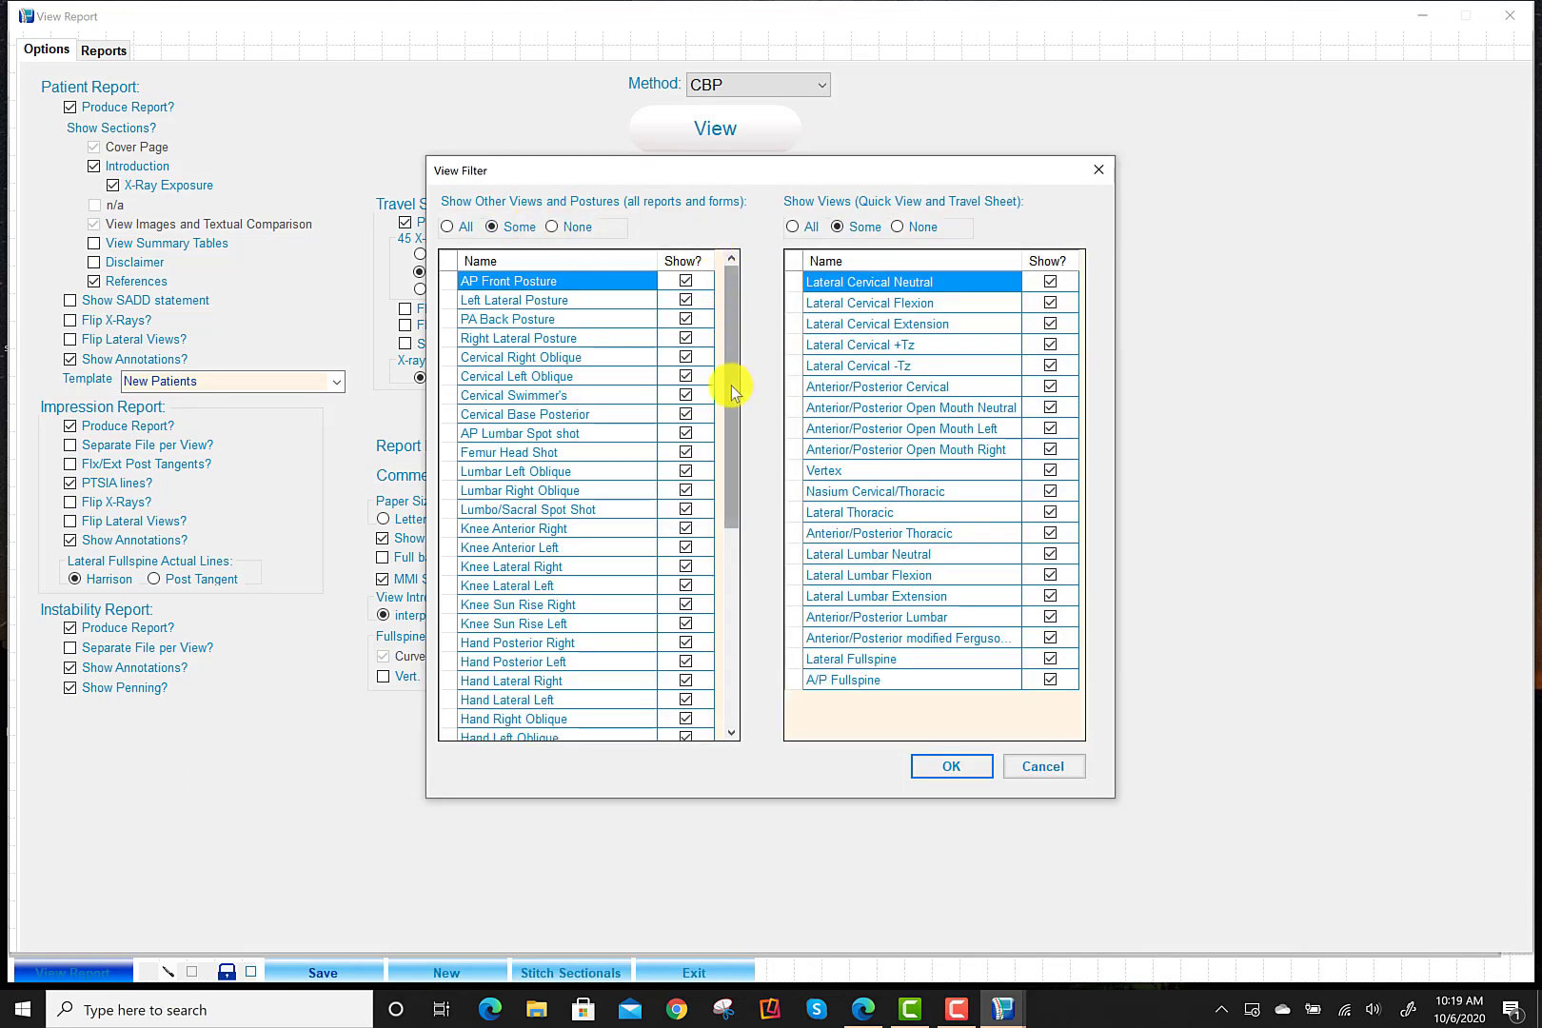
left_click(792, 228)
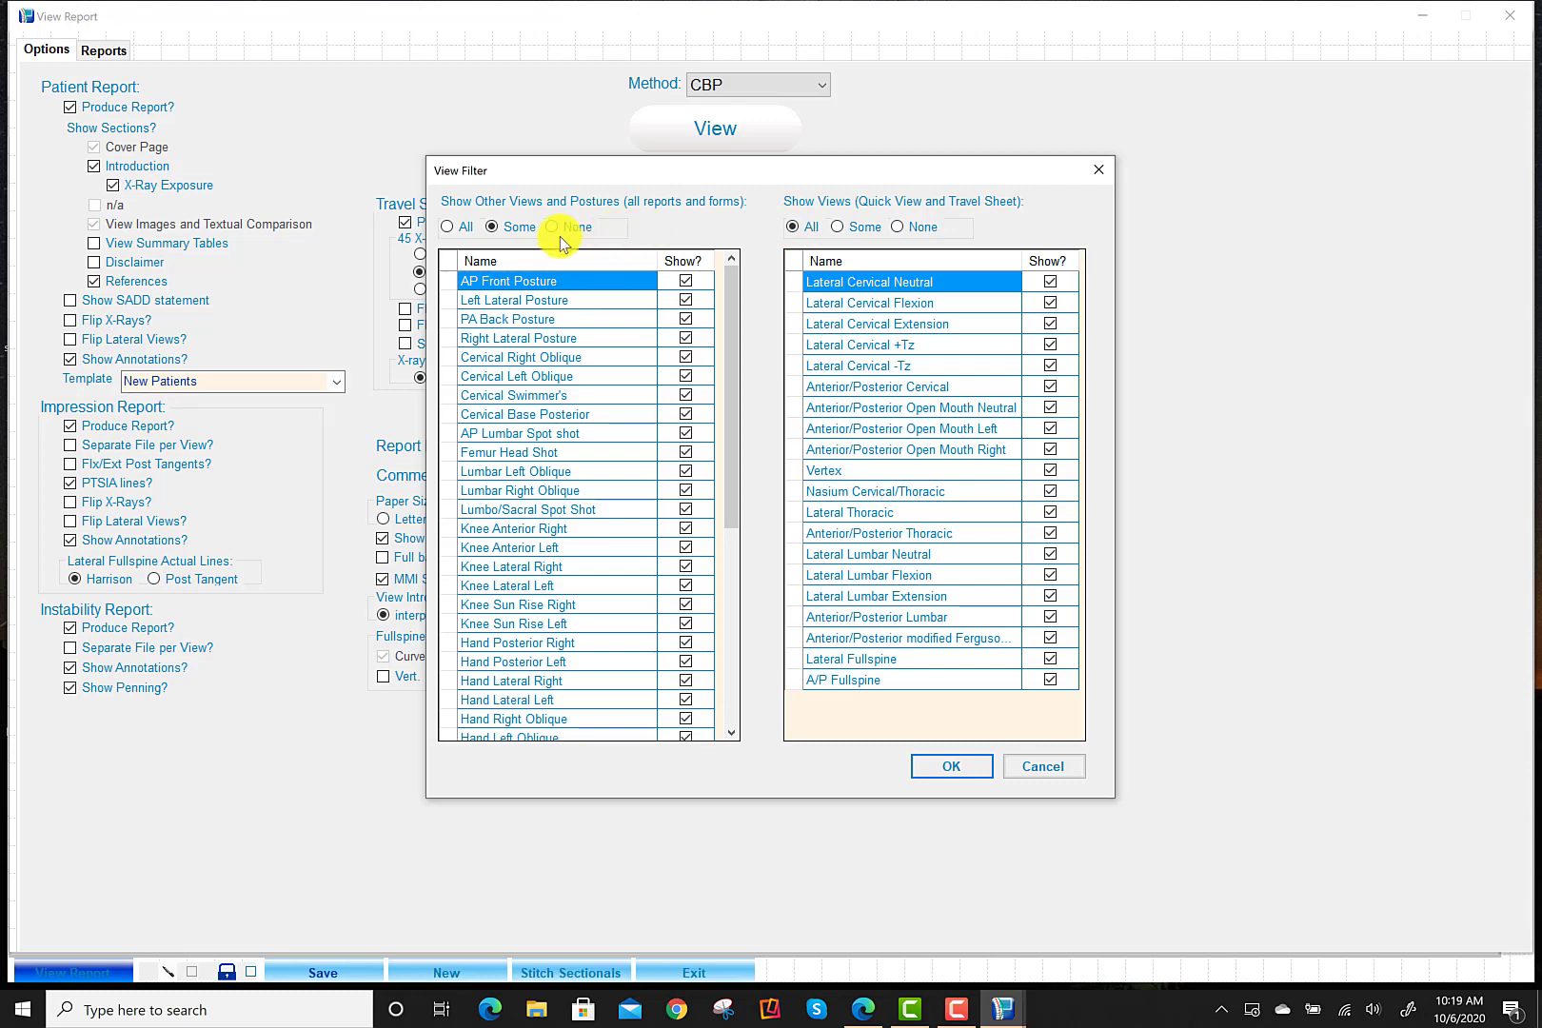
left_click(448, 227)
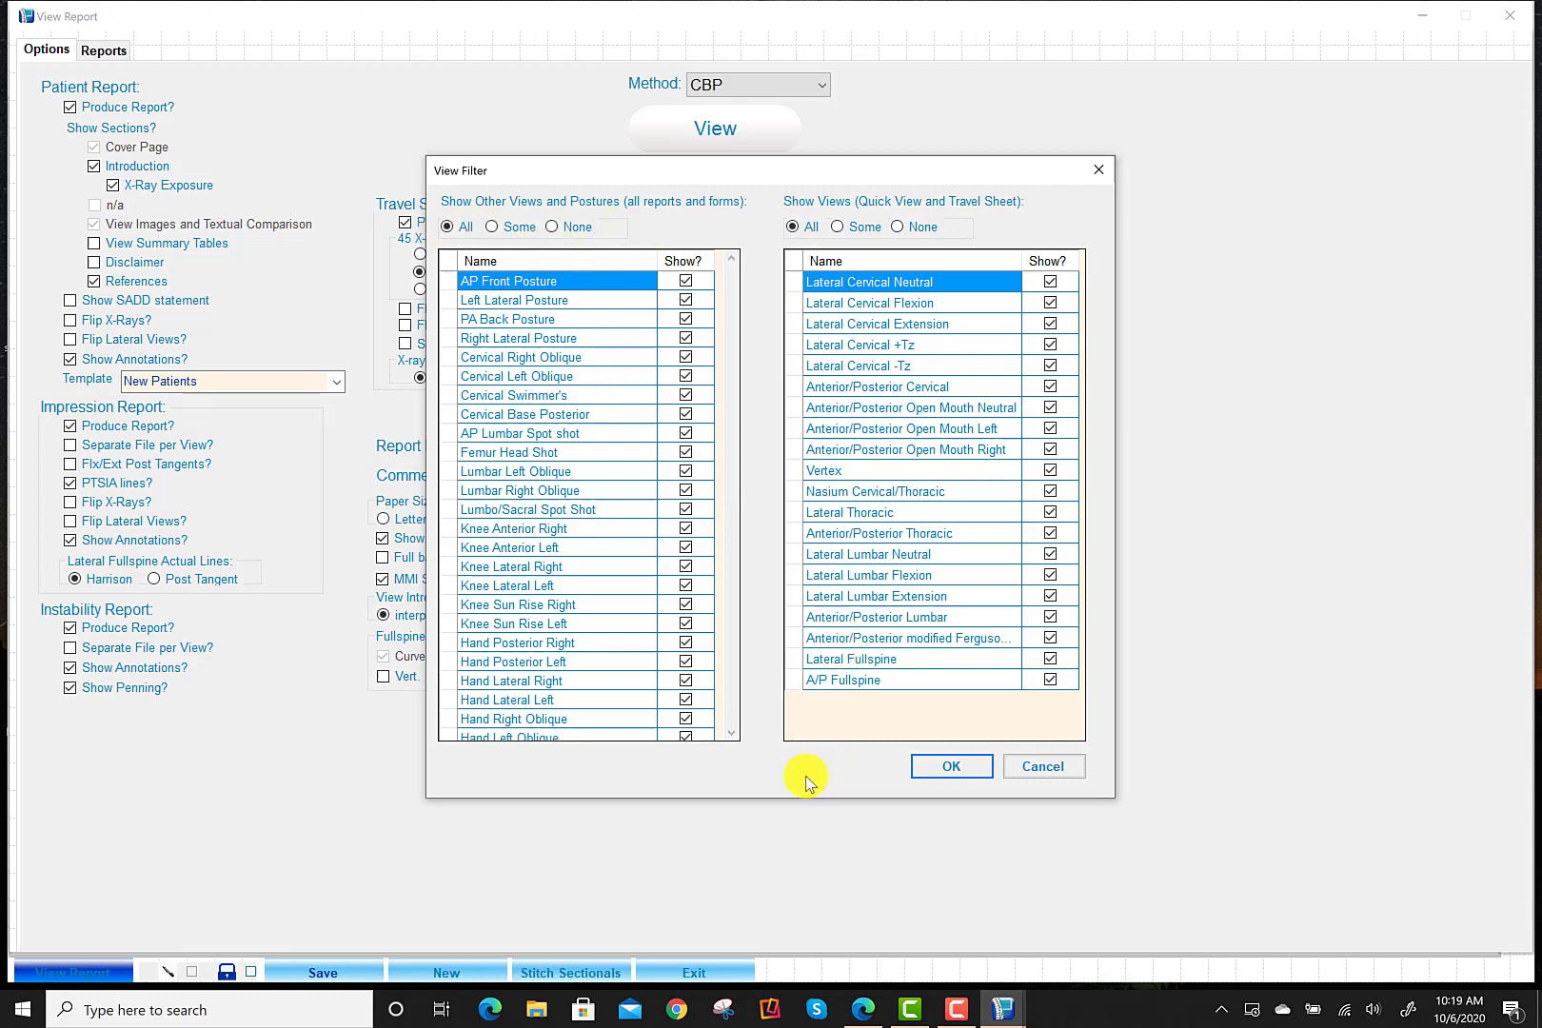
left_click(948, 767)
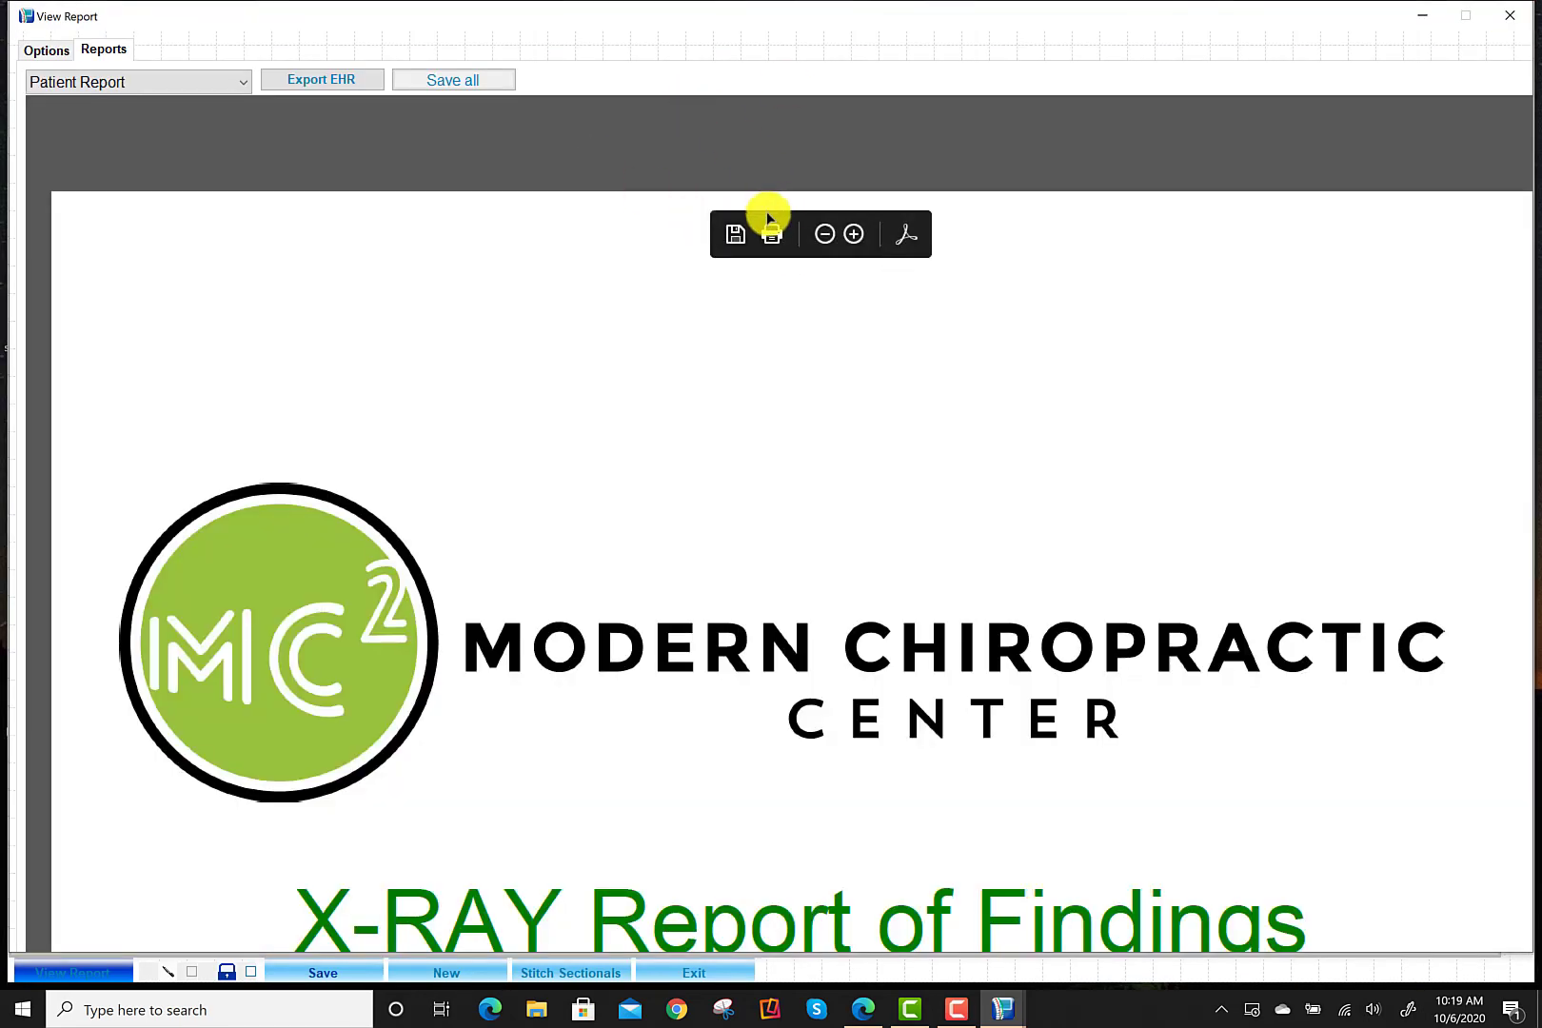
Zoom the report out and switch to the Impression Report
left_click(827, 235)
left_click(827, 235)
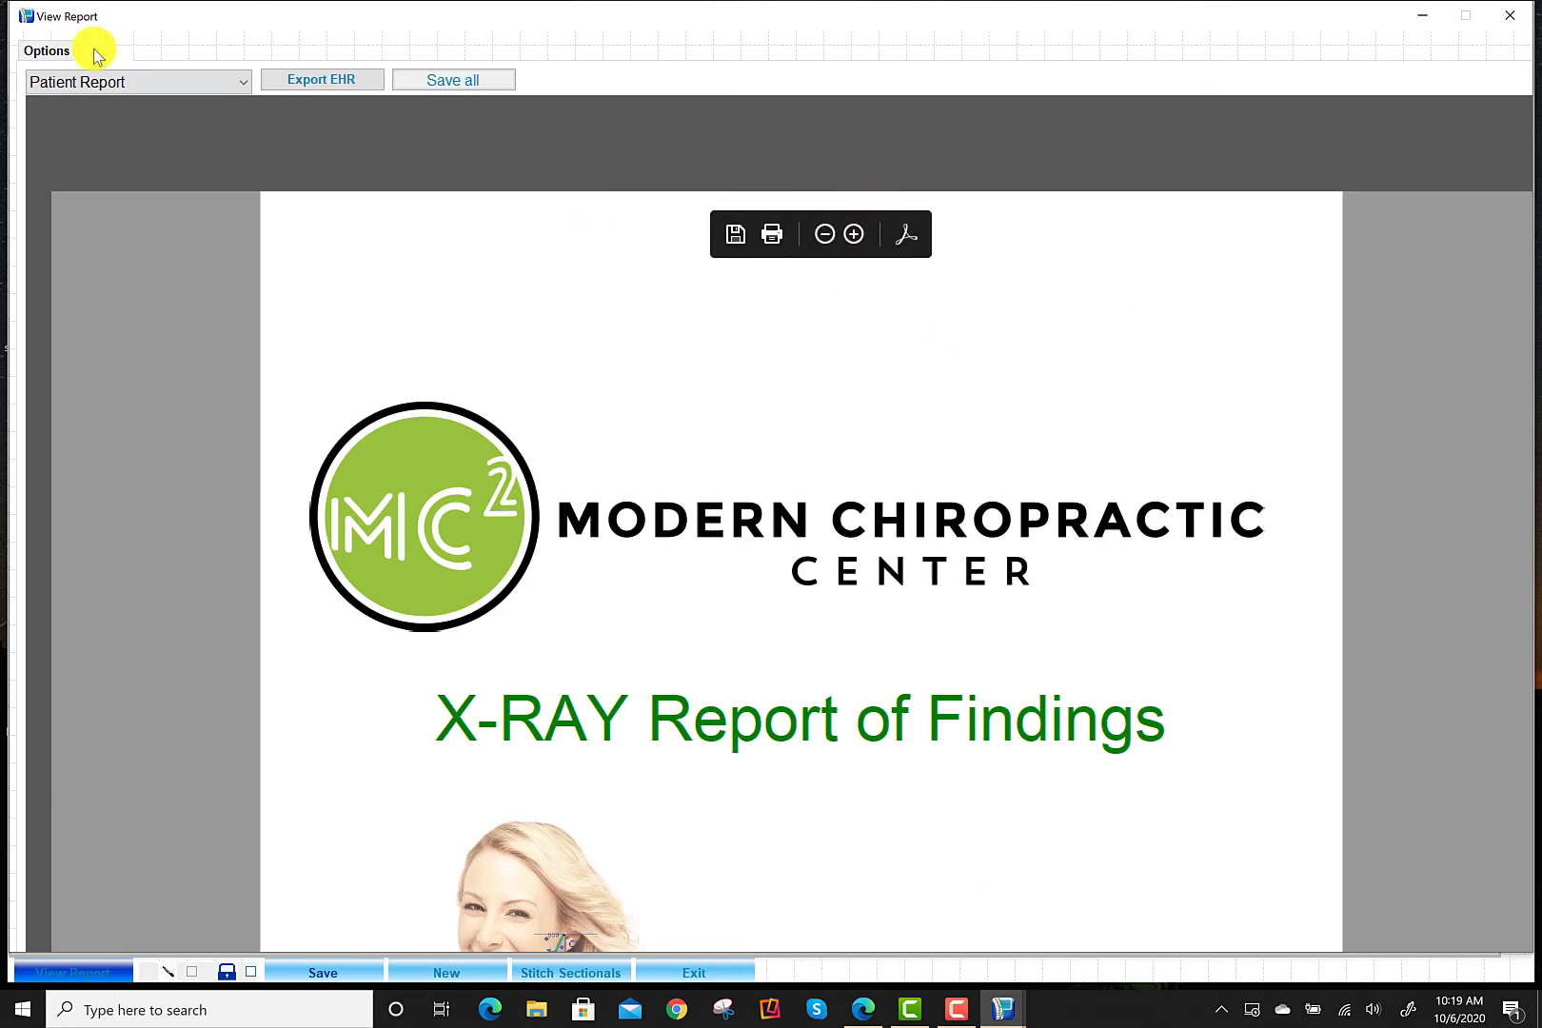
left_click(237, 83)
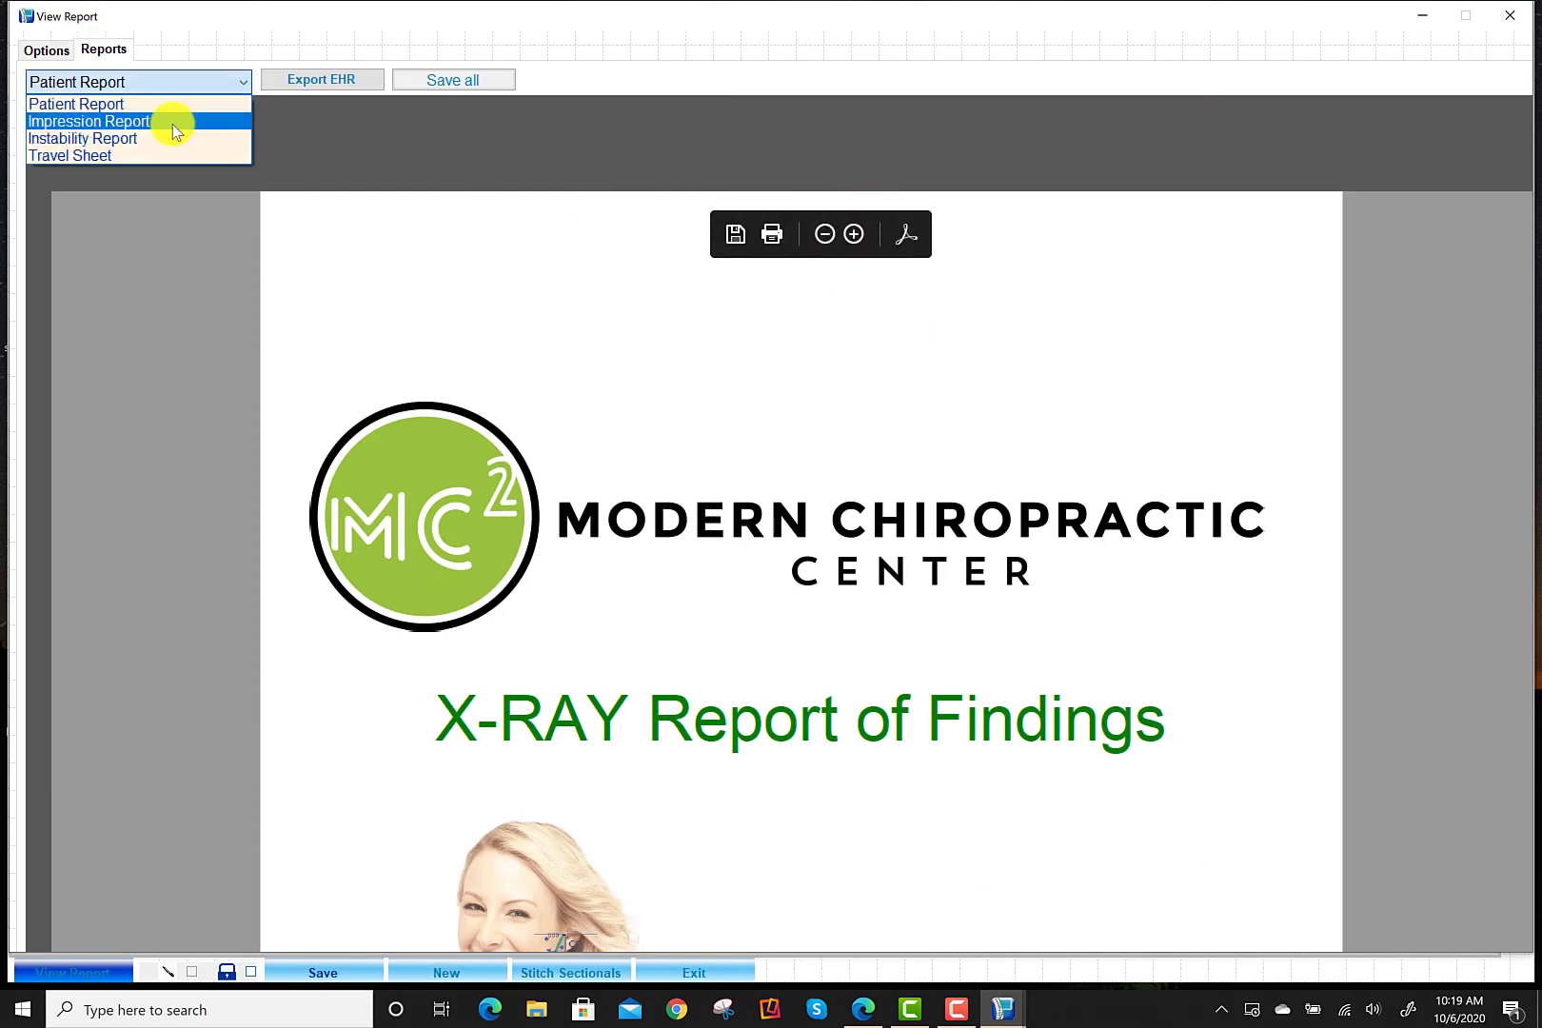
left_click(173, 124)
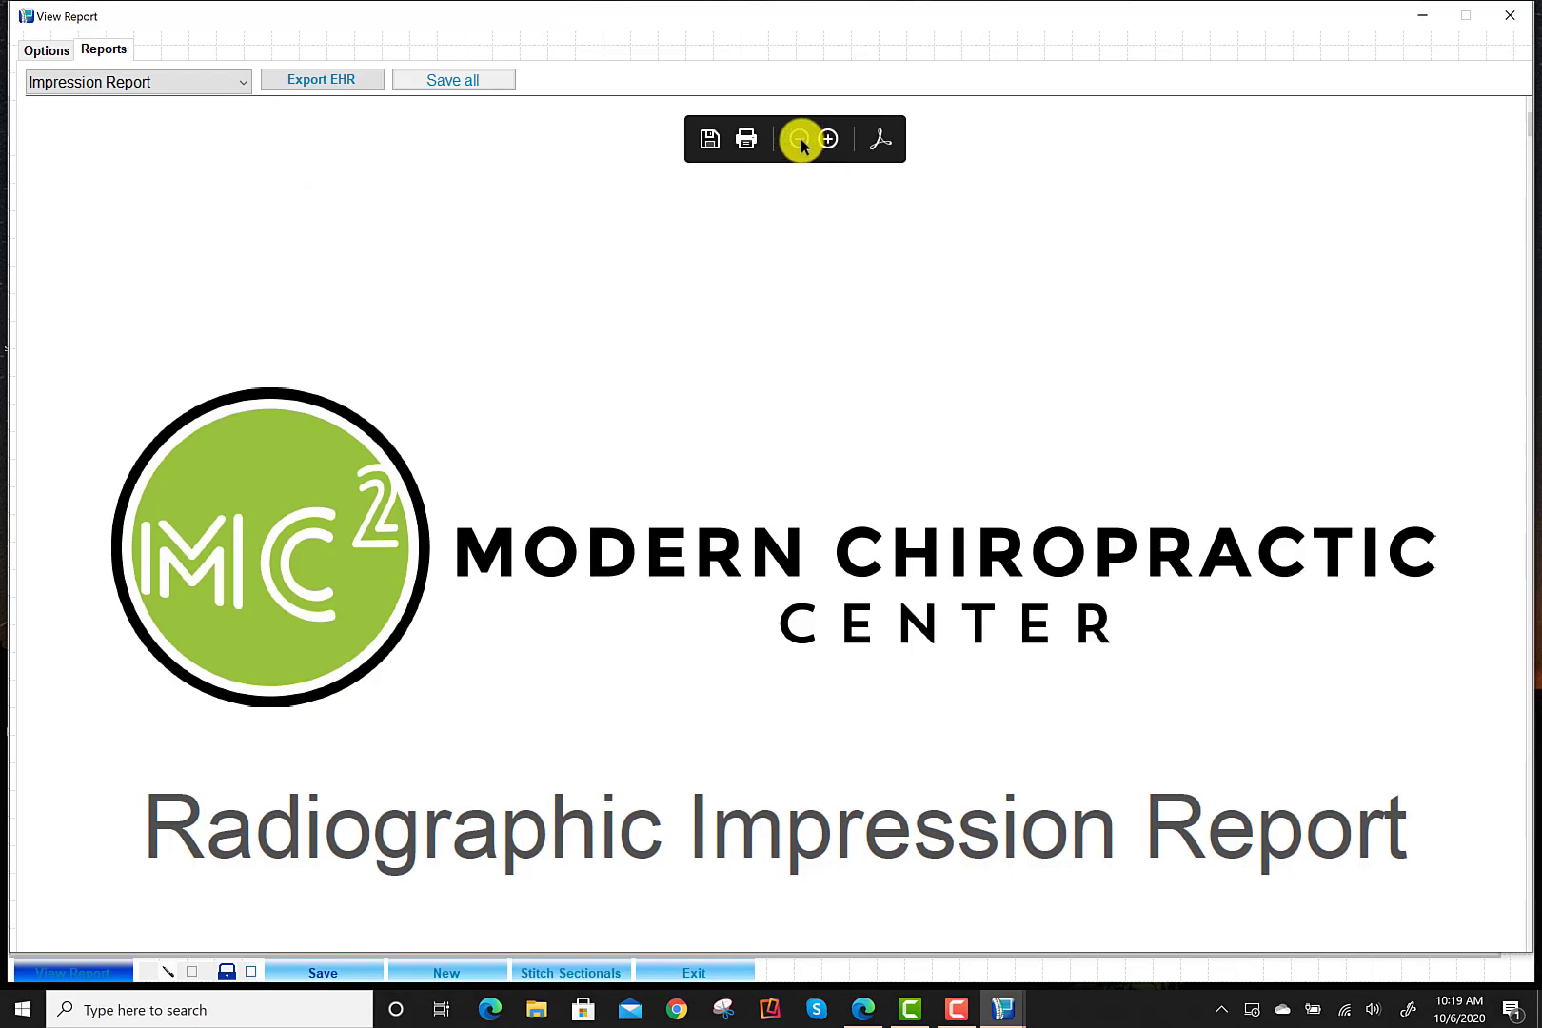
left_click(799, 139)
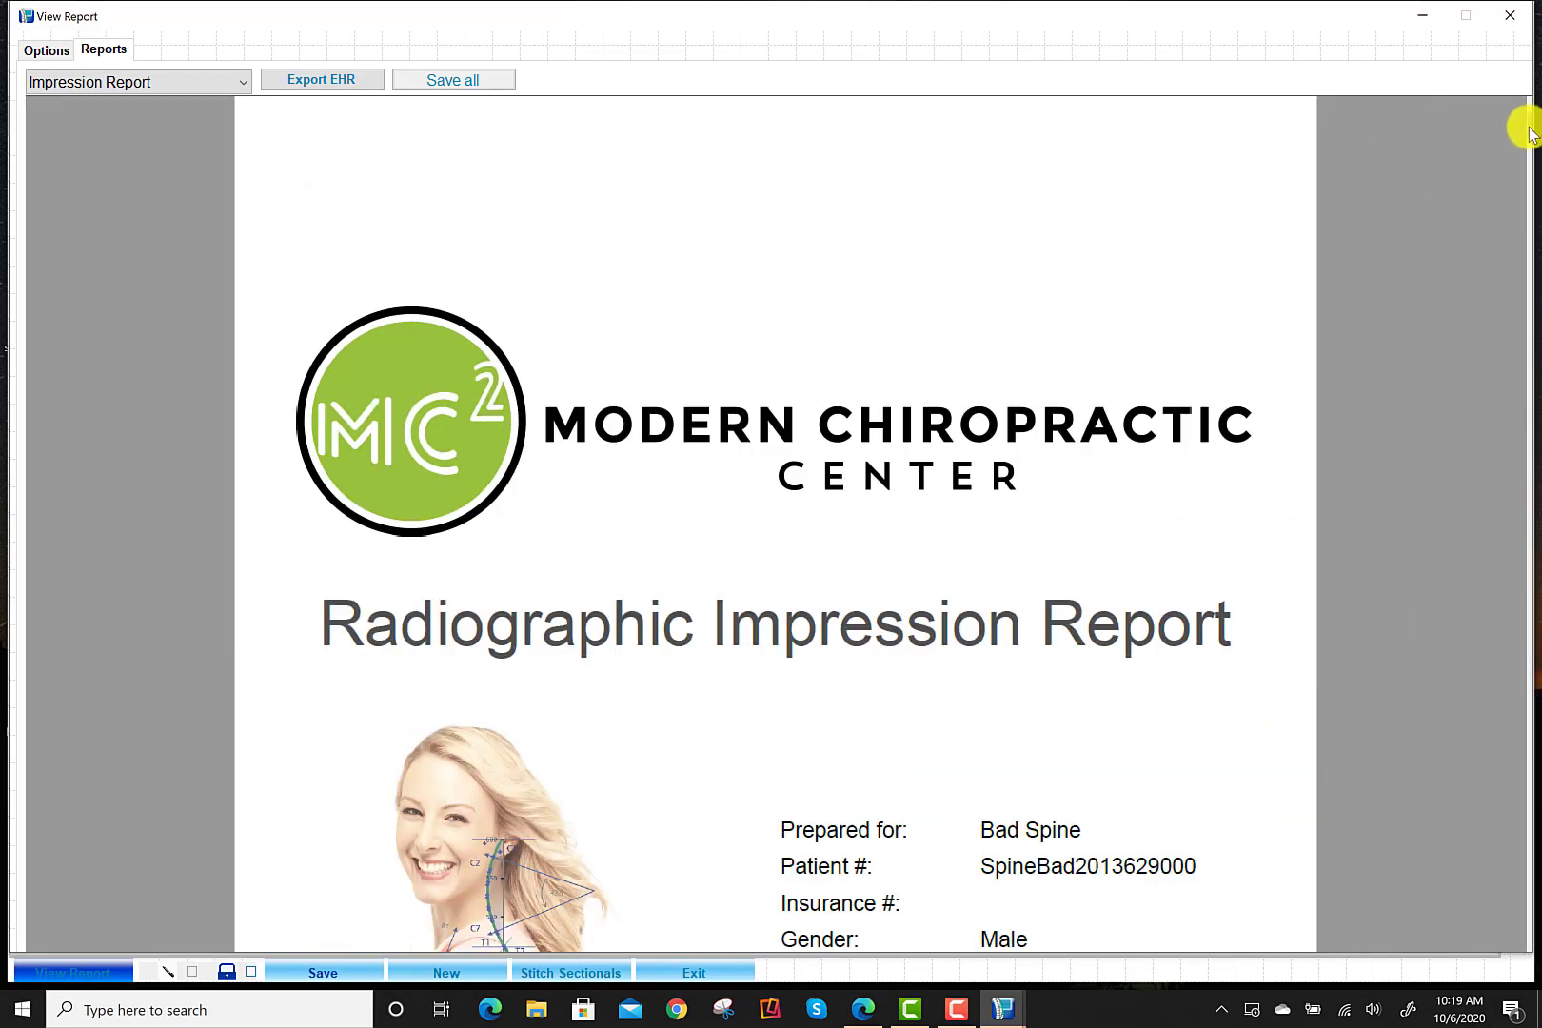
Scroll the Impression Report down to the Knee Sun Rise X-rays showing the two yellow arrows
left_click_drag(1531, 133, 1523, 821)
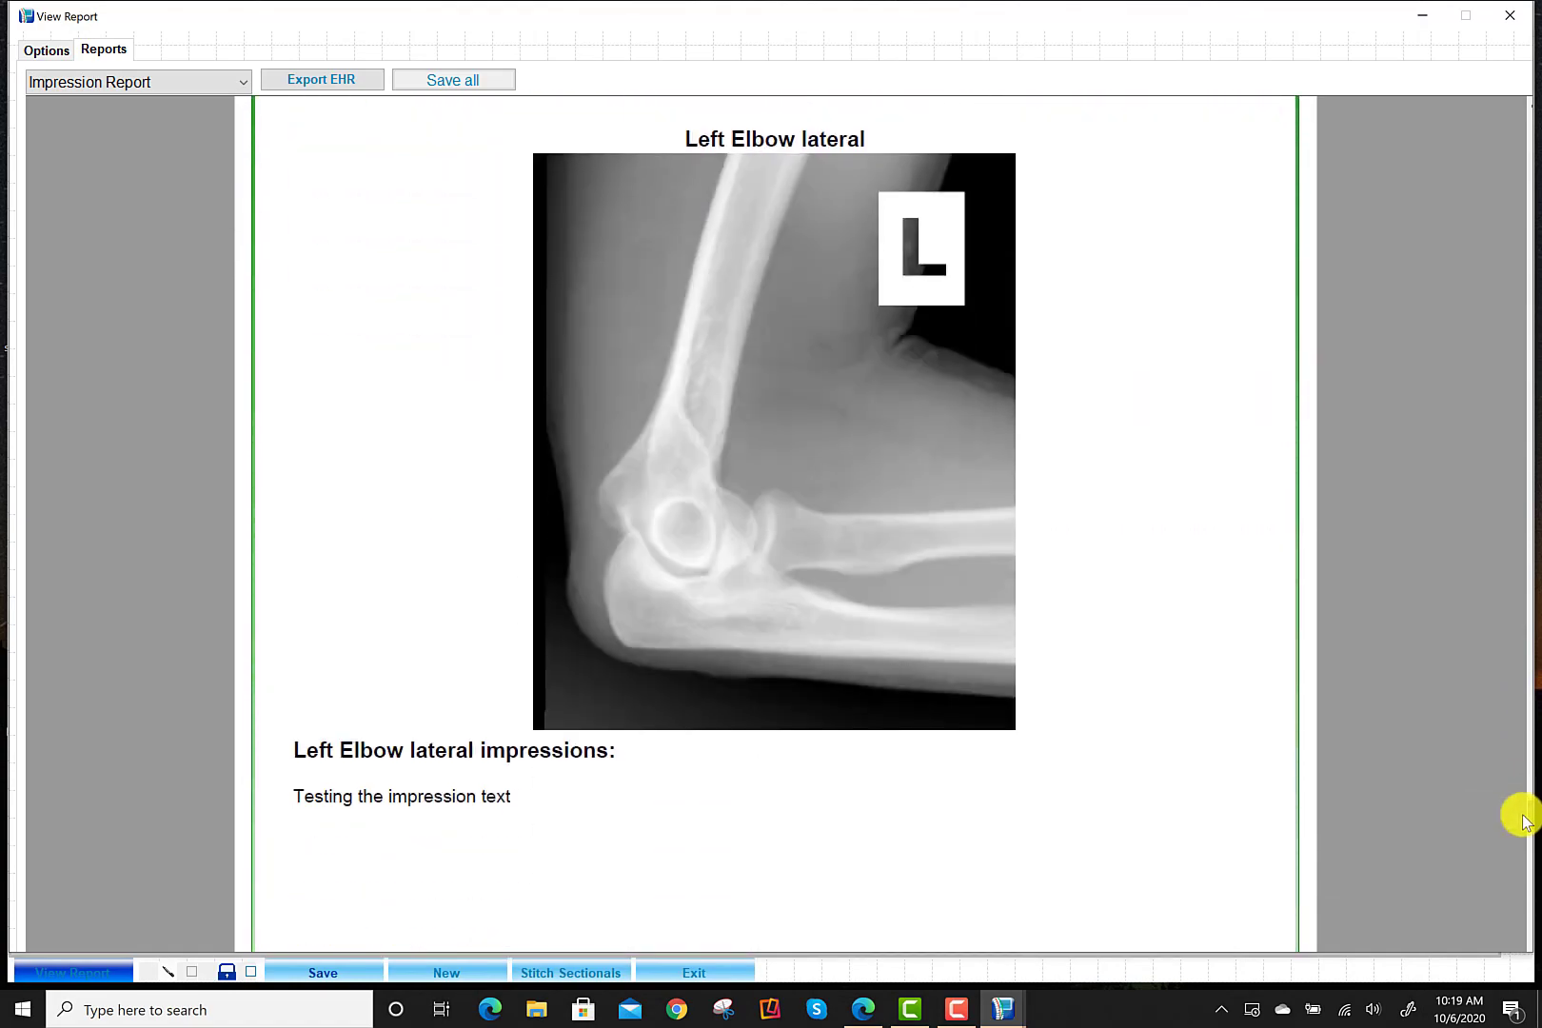
right_click(1260, 779)
scroll(1261, 779, "down", 10)
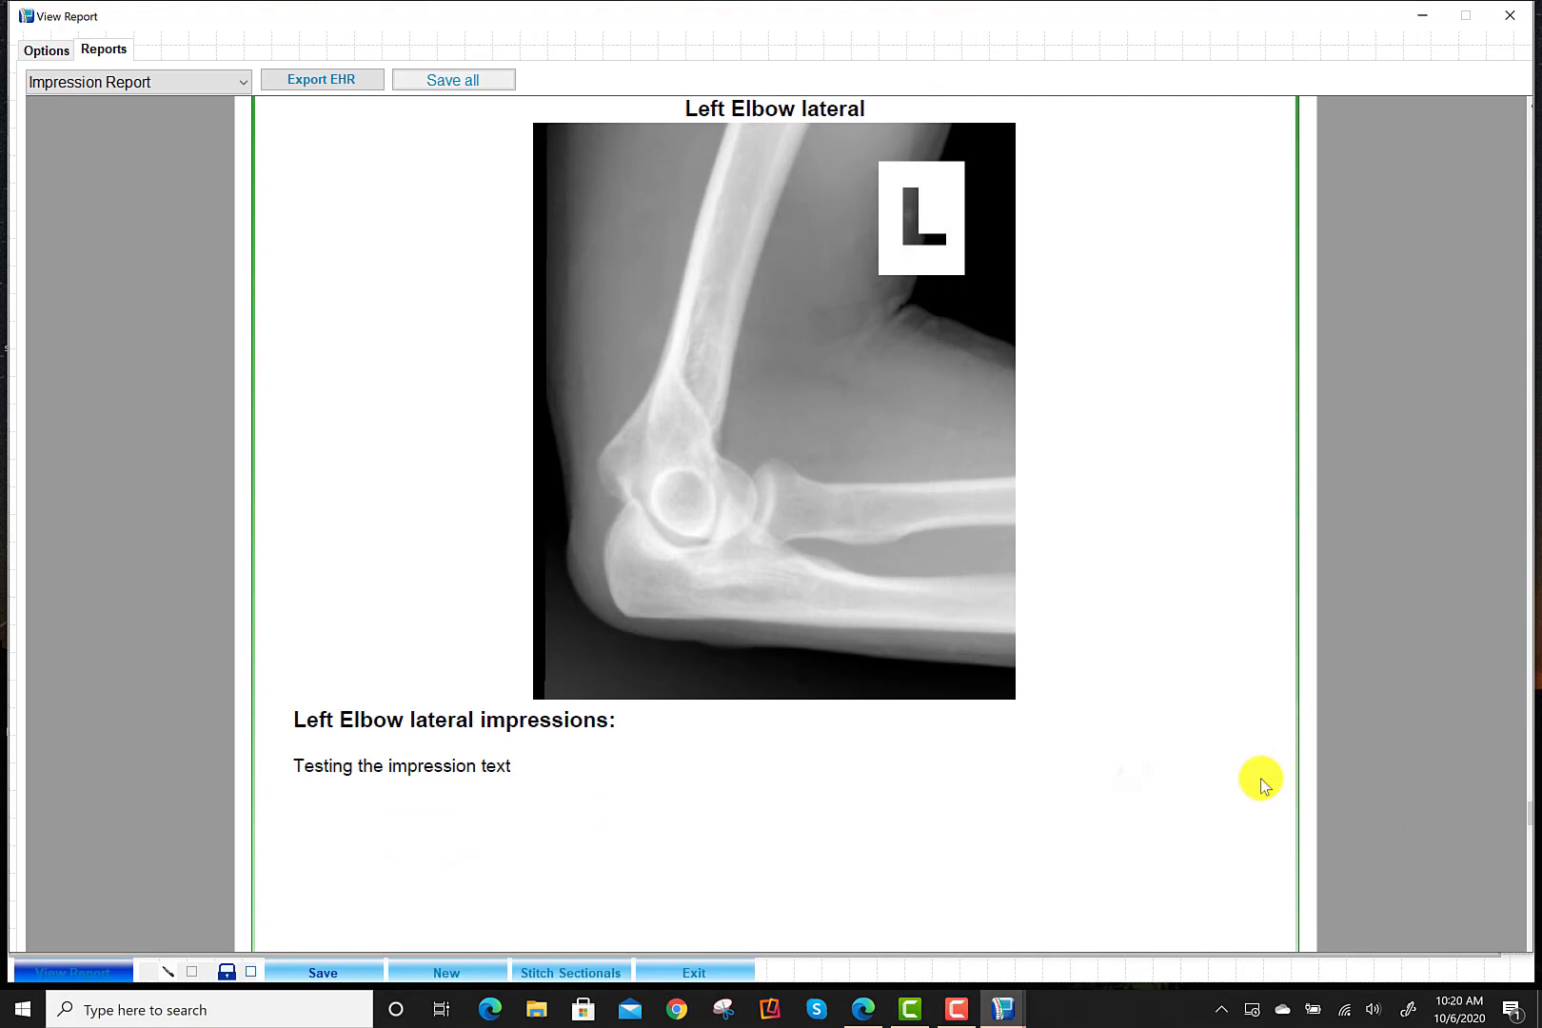
scroll(1261, 779, "down", 5)
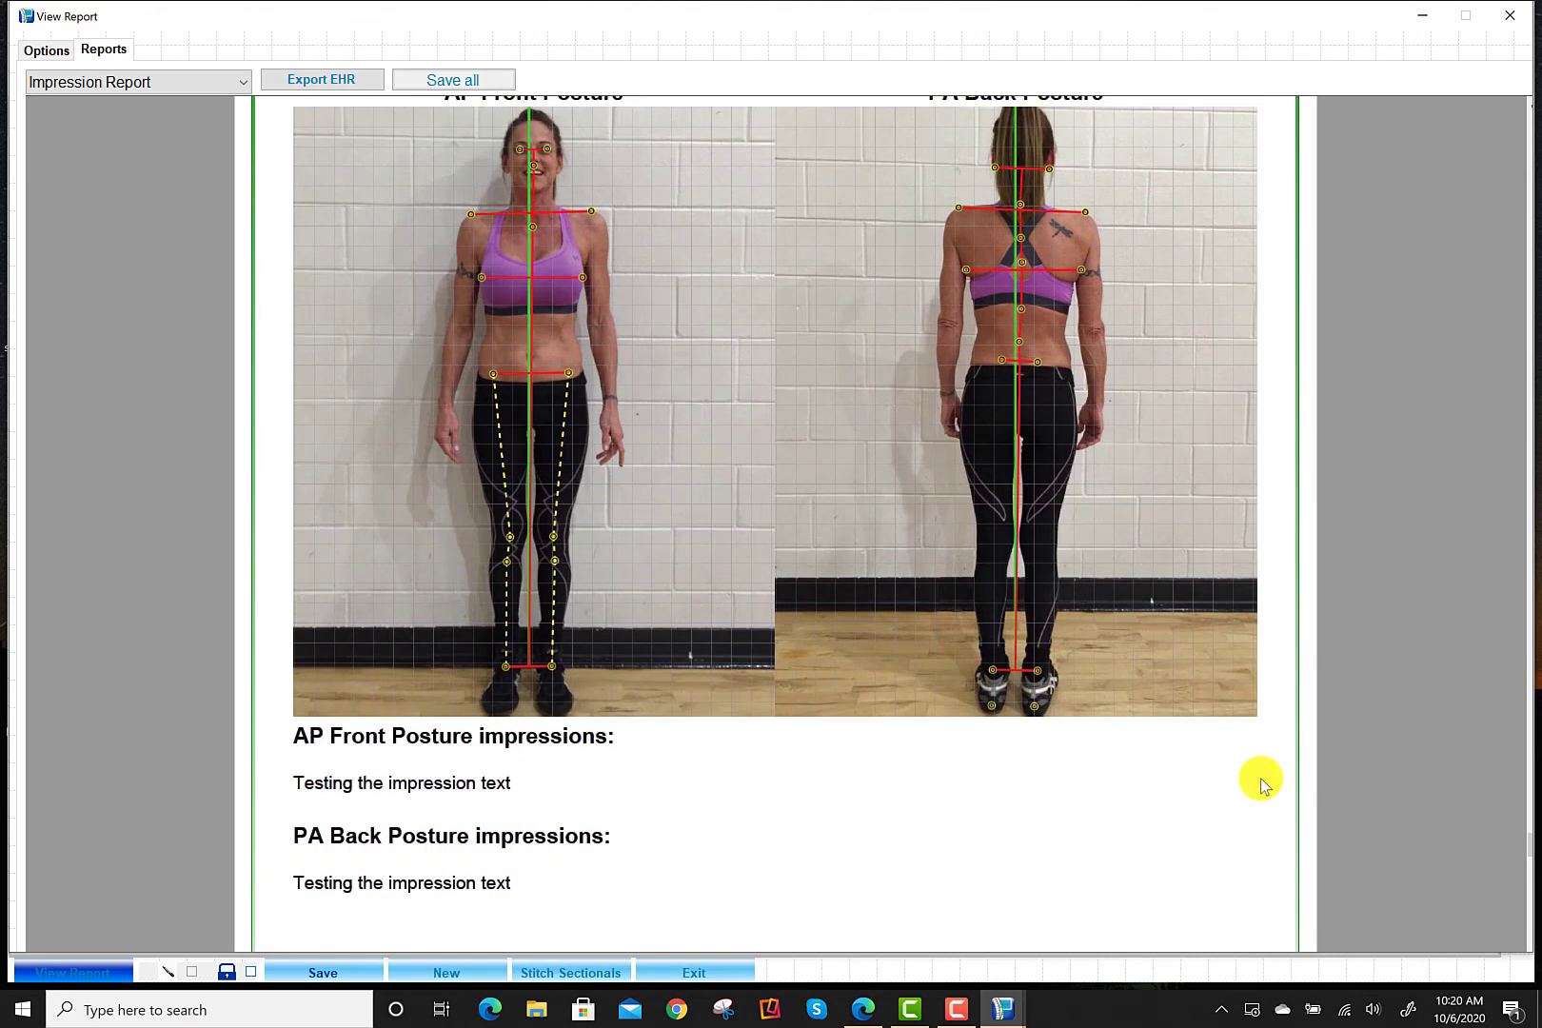
scroll(1260, 783, "down", 1)
scroll(1260, 783, "up", 1)
scroll(1261, 782, "down", 1)
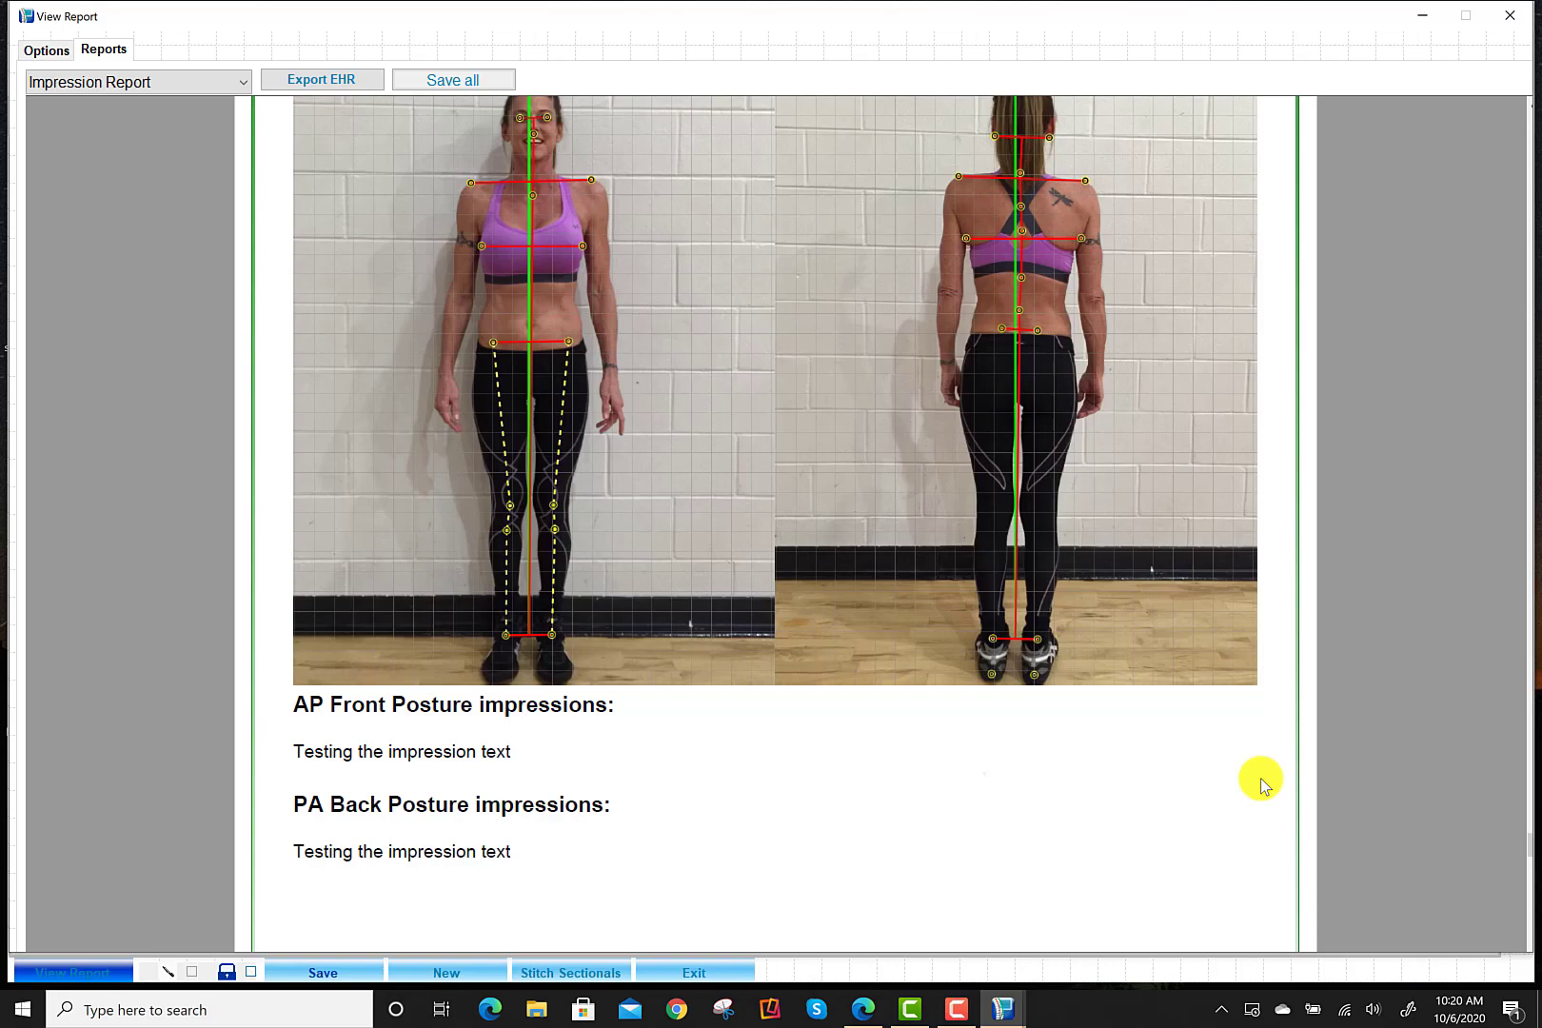
scroll(1260, 783, "down", 15)
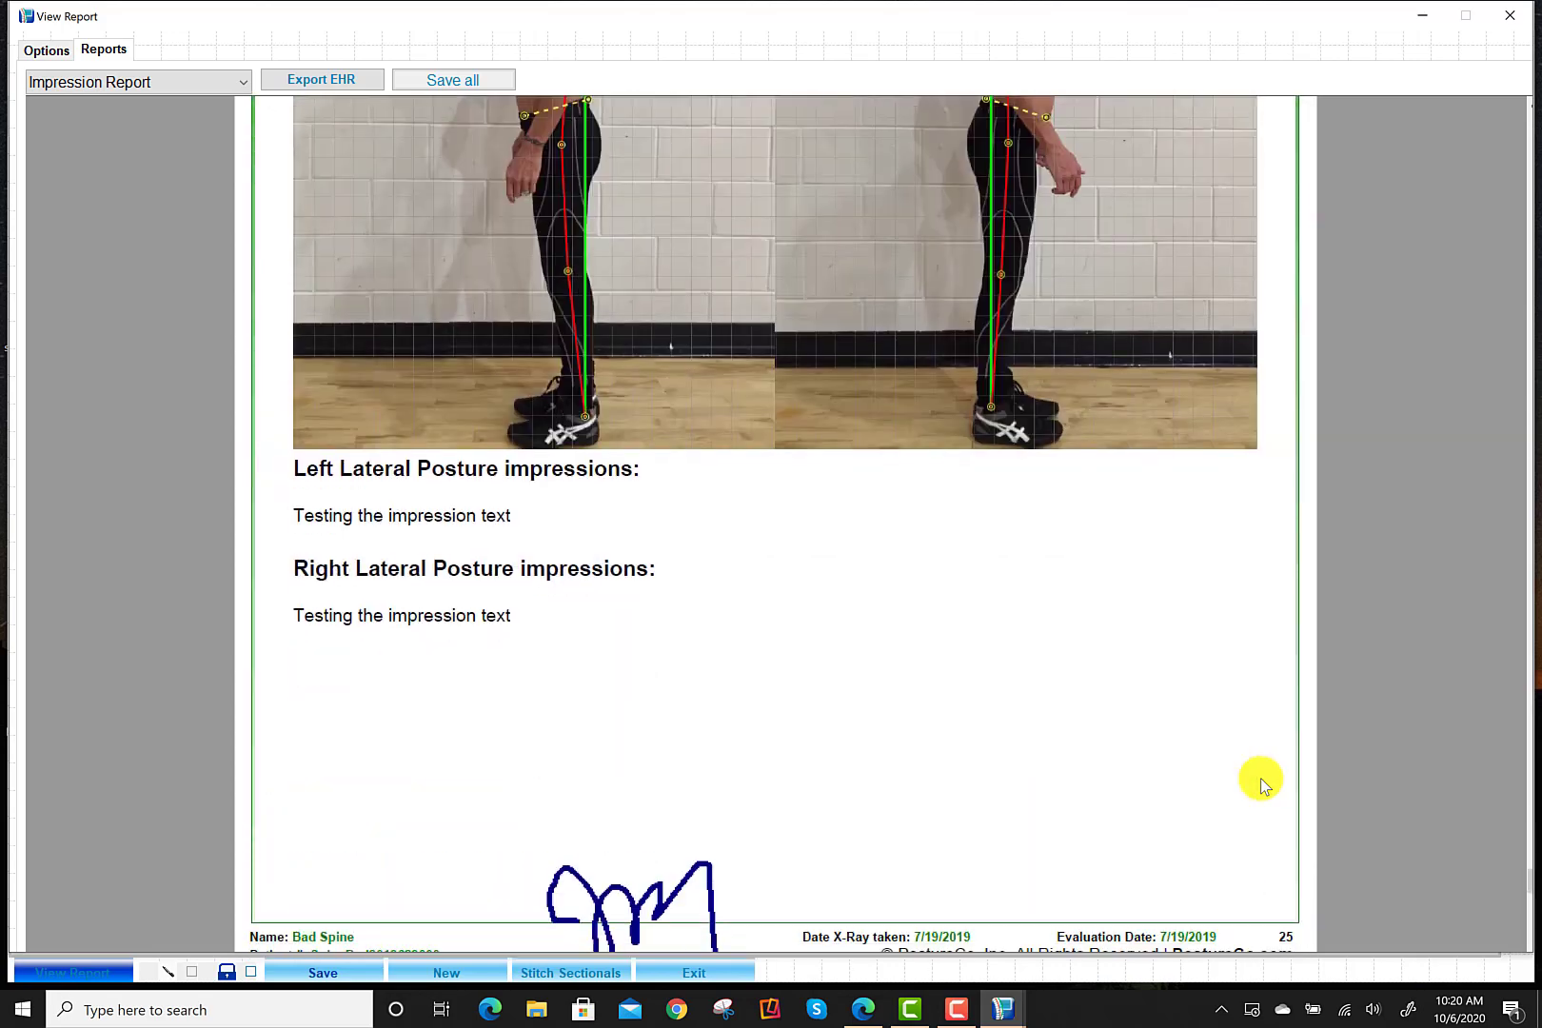
scroll(1260, 785, "down", 15)
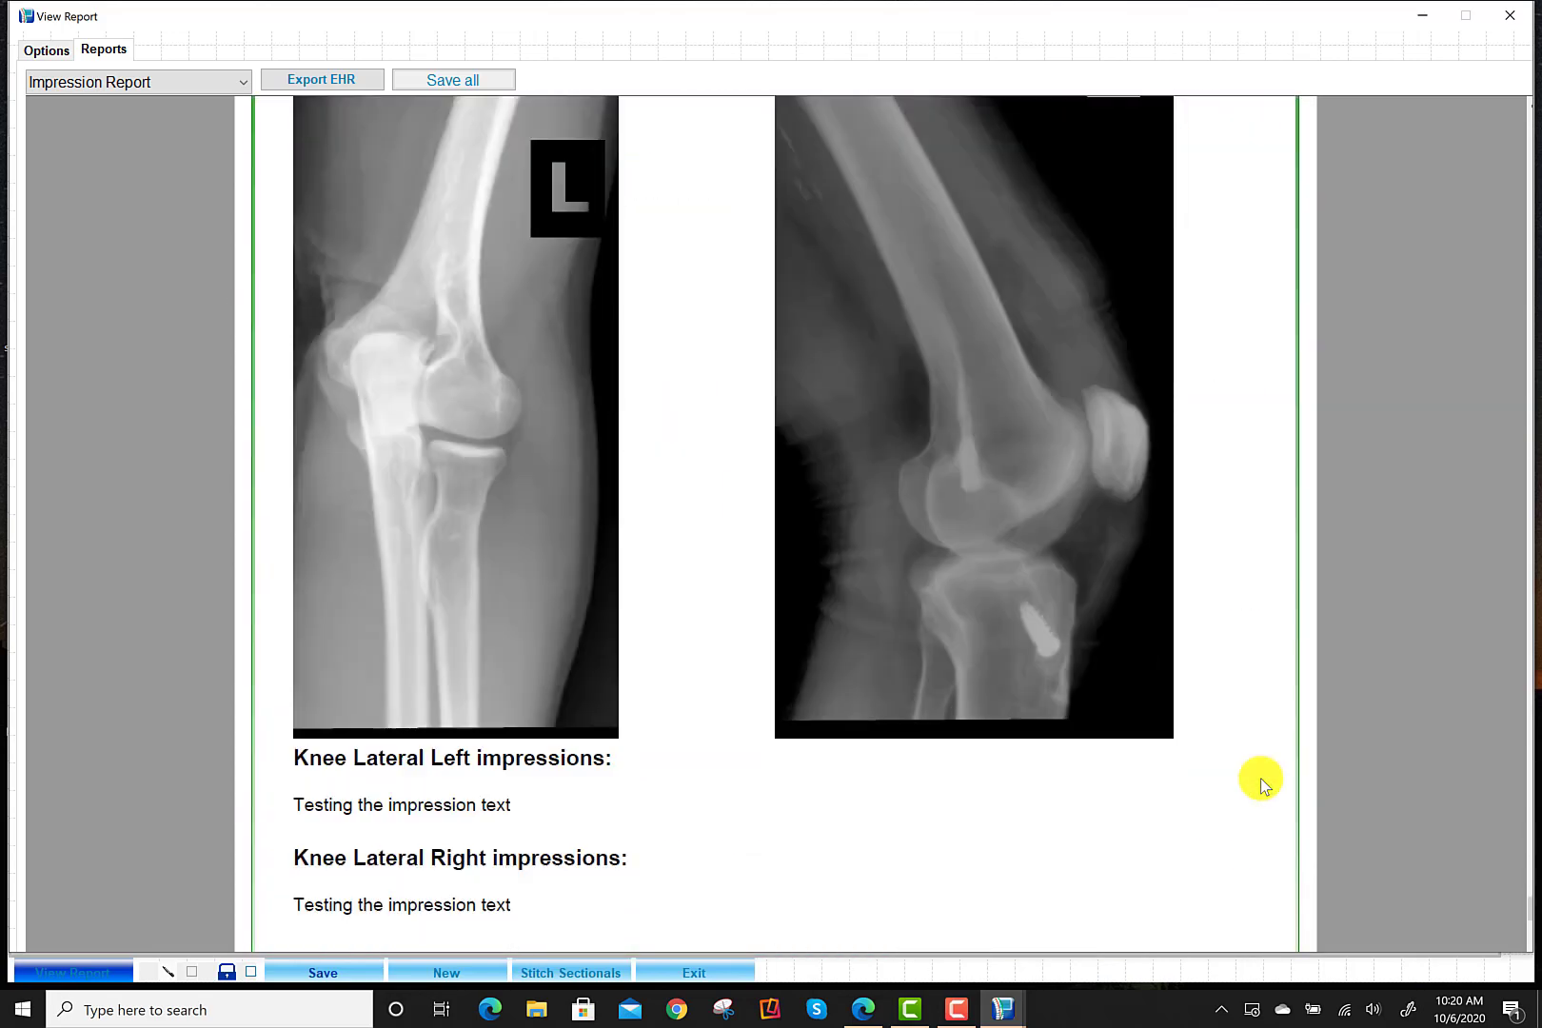
scroll(1260, 779, "down", 2)
scroll(1260, 779, "up", 2)
scroll(1260, 779, "down", 6)
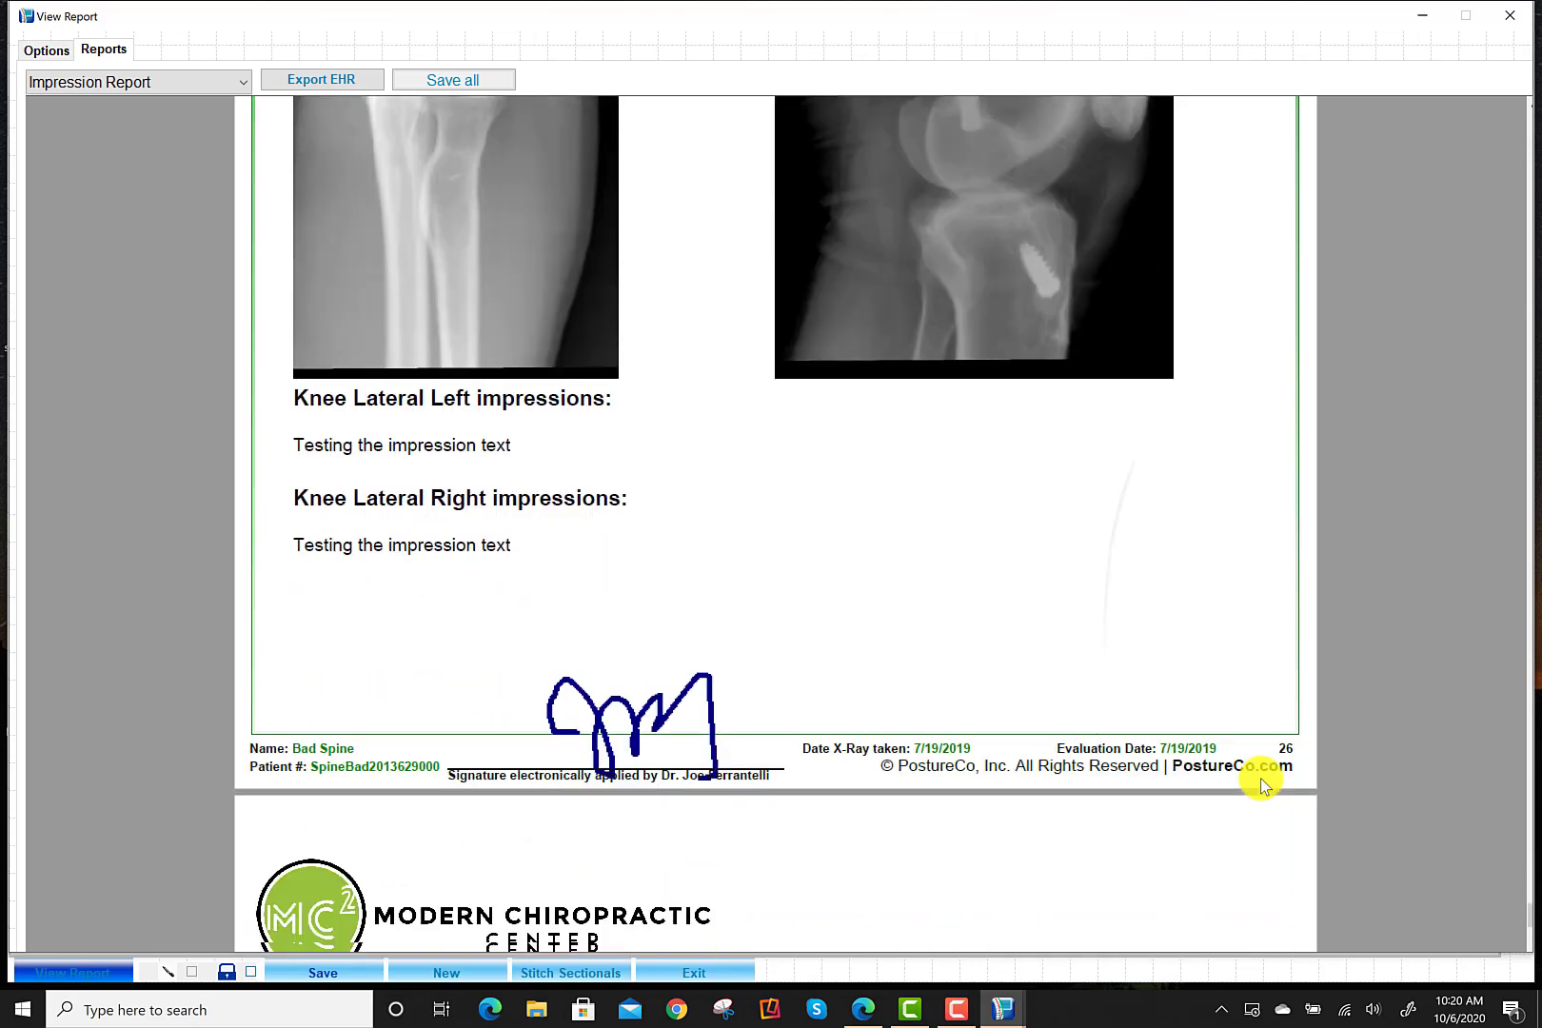
scroll(1260, 779, "down", 16)
scroll(1261, 778, "down", 3)
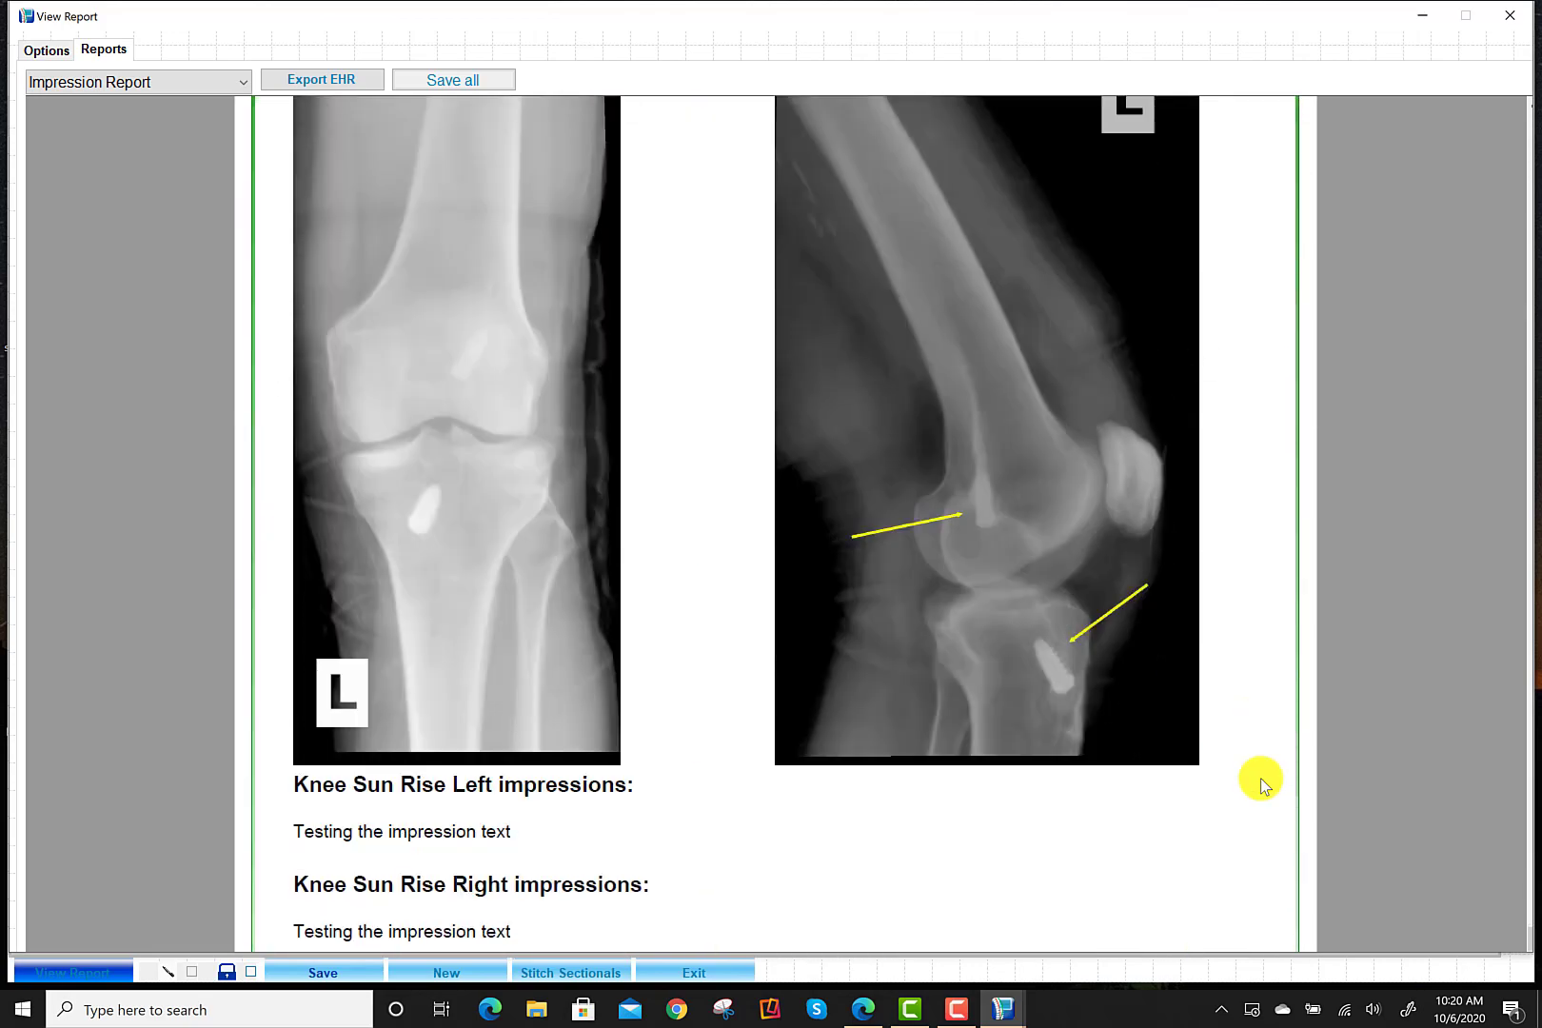
scroll(1260, 778, "up", 3)
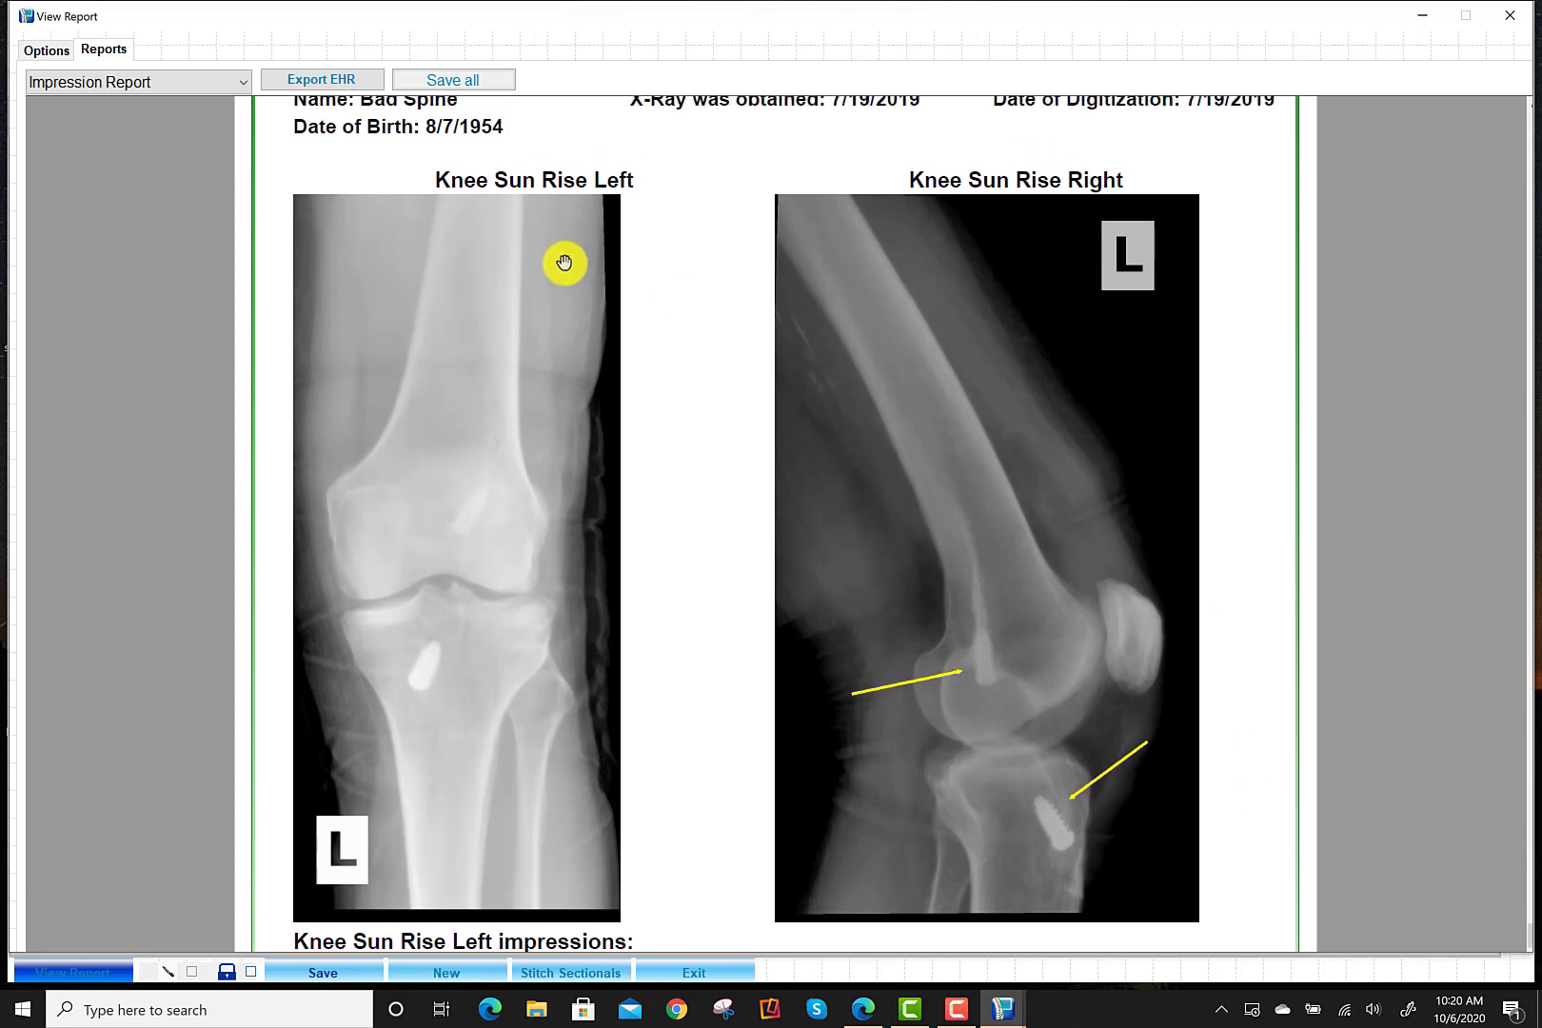
Return to the Patient Report and scroll to the References page, selecting 2005 in reference 19
left_click(210, 91)
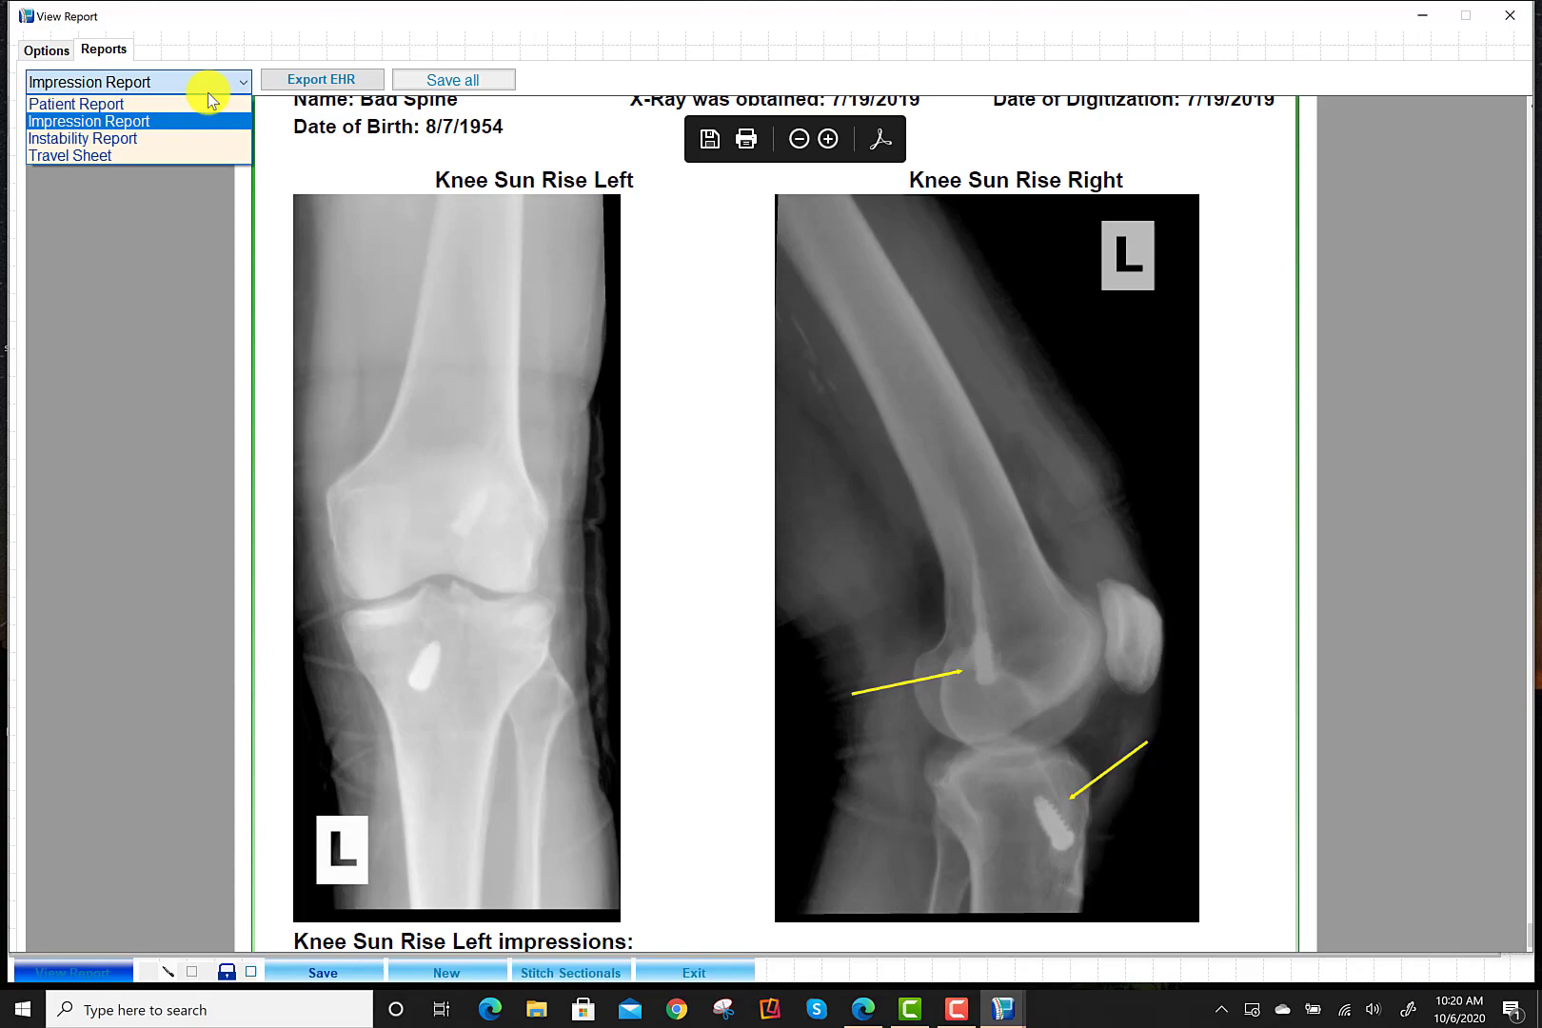
left_click(175, 103)
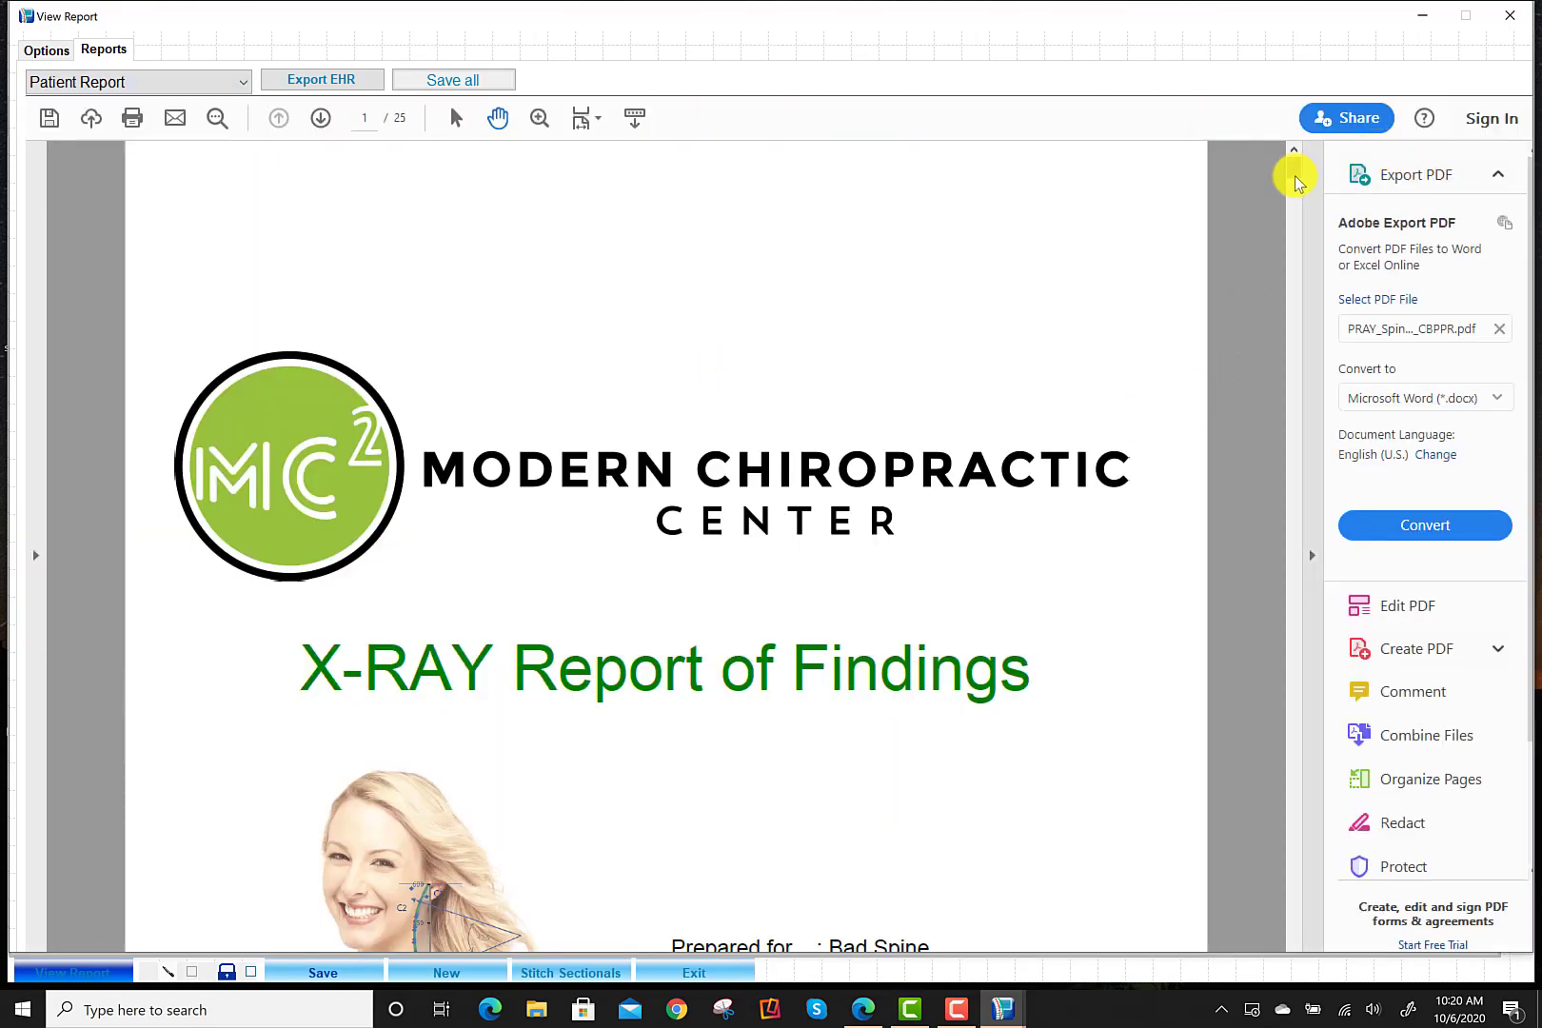
left_click_drag(1294, 179, 1288, 755)
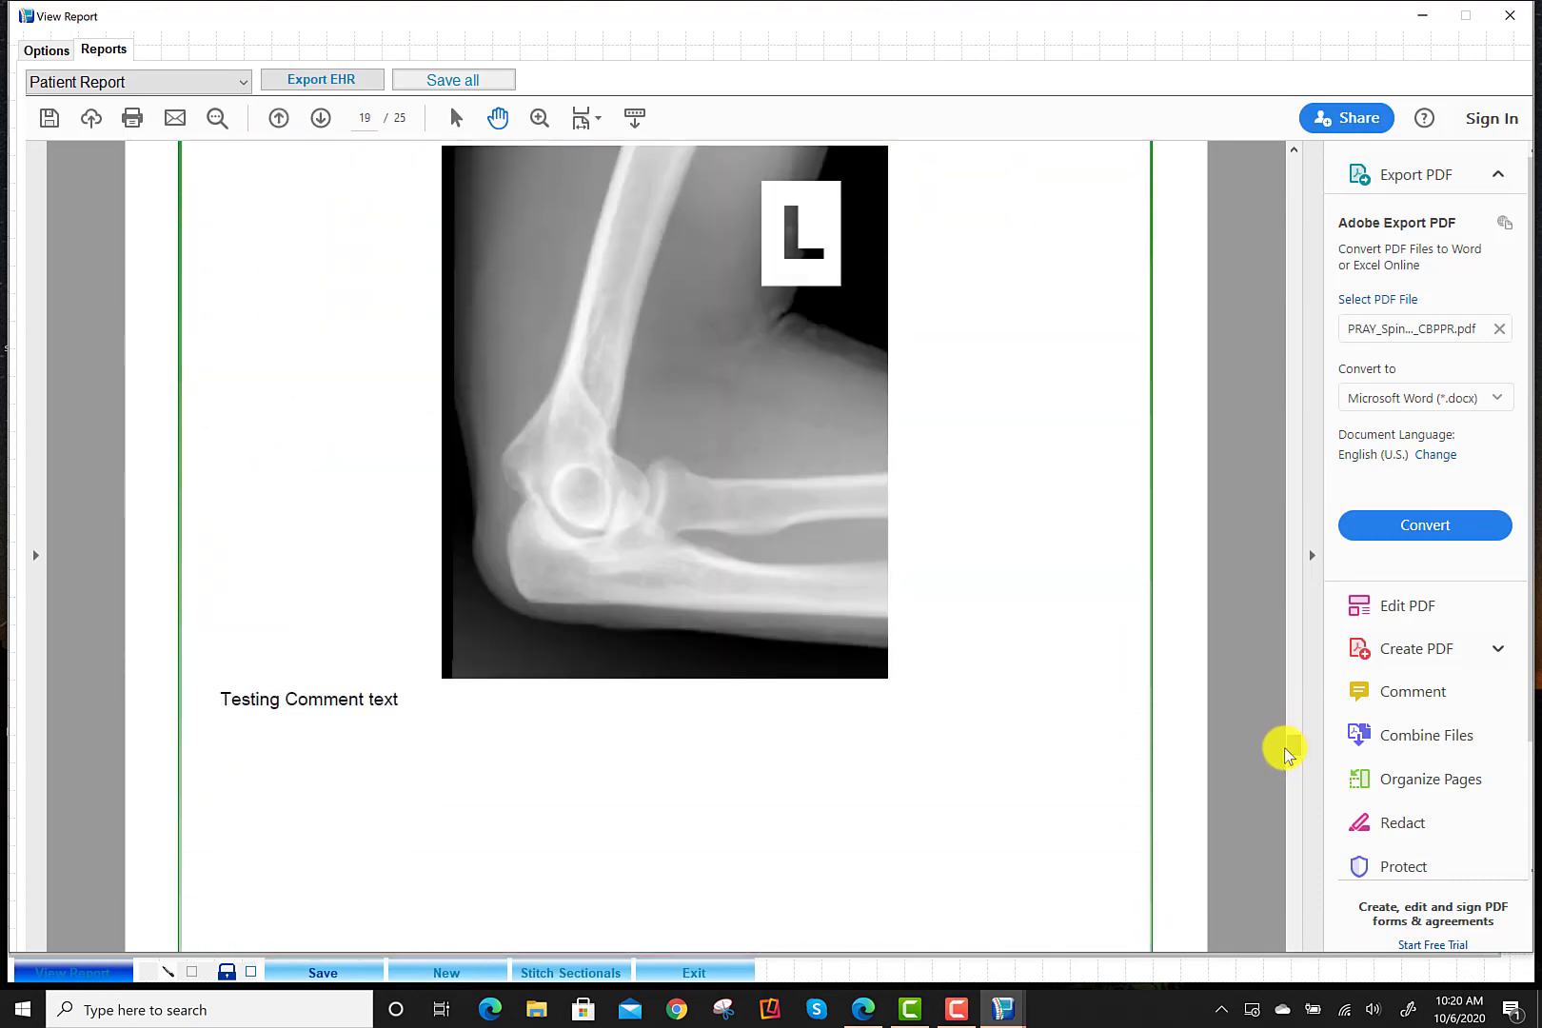
scroll(1284, 753, "down", 10)
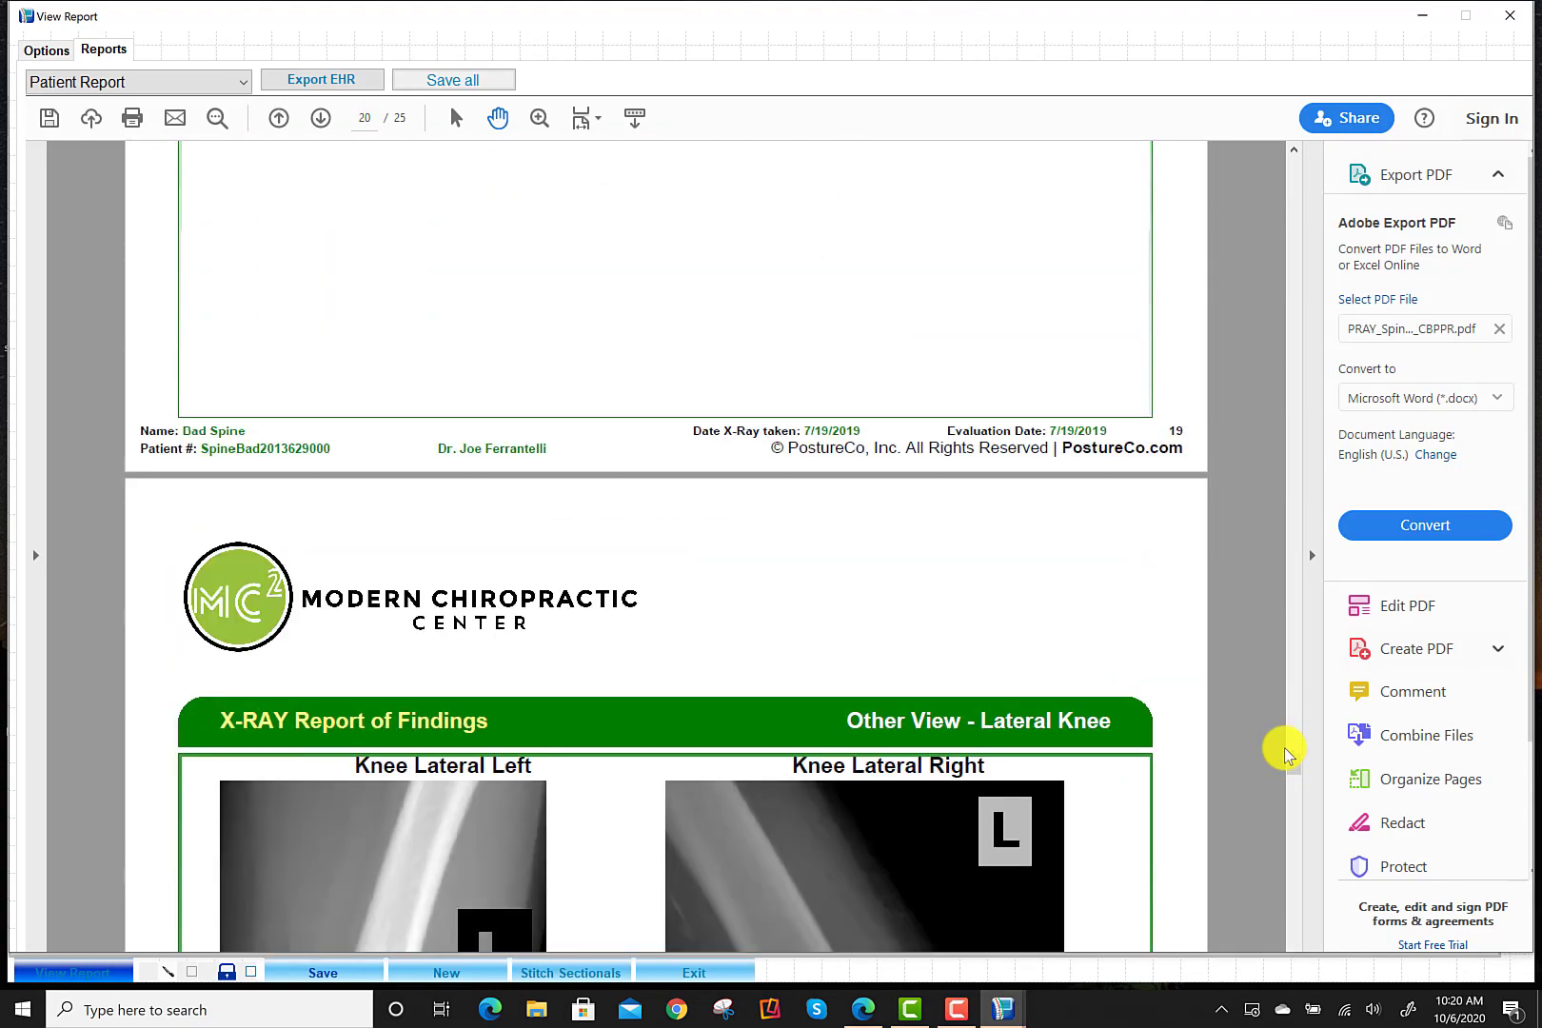
scroll(1284, 753, "down", 12)
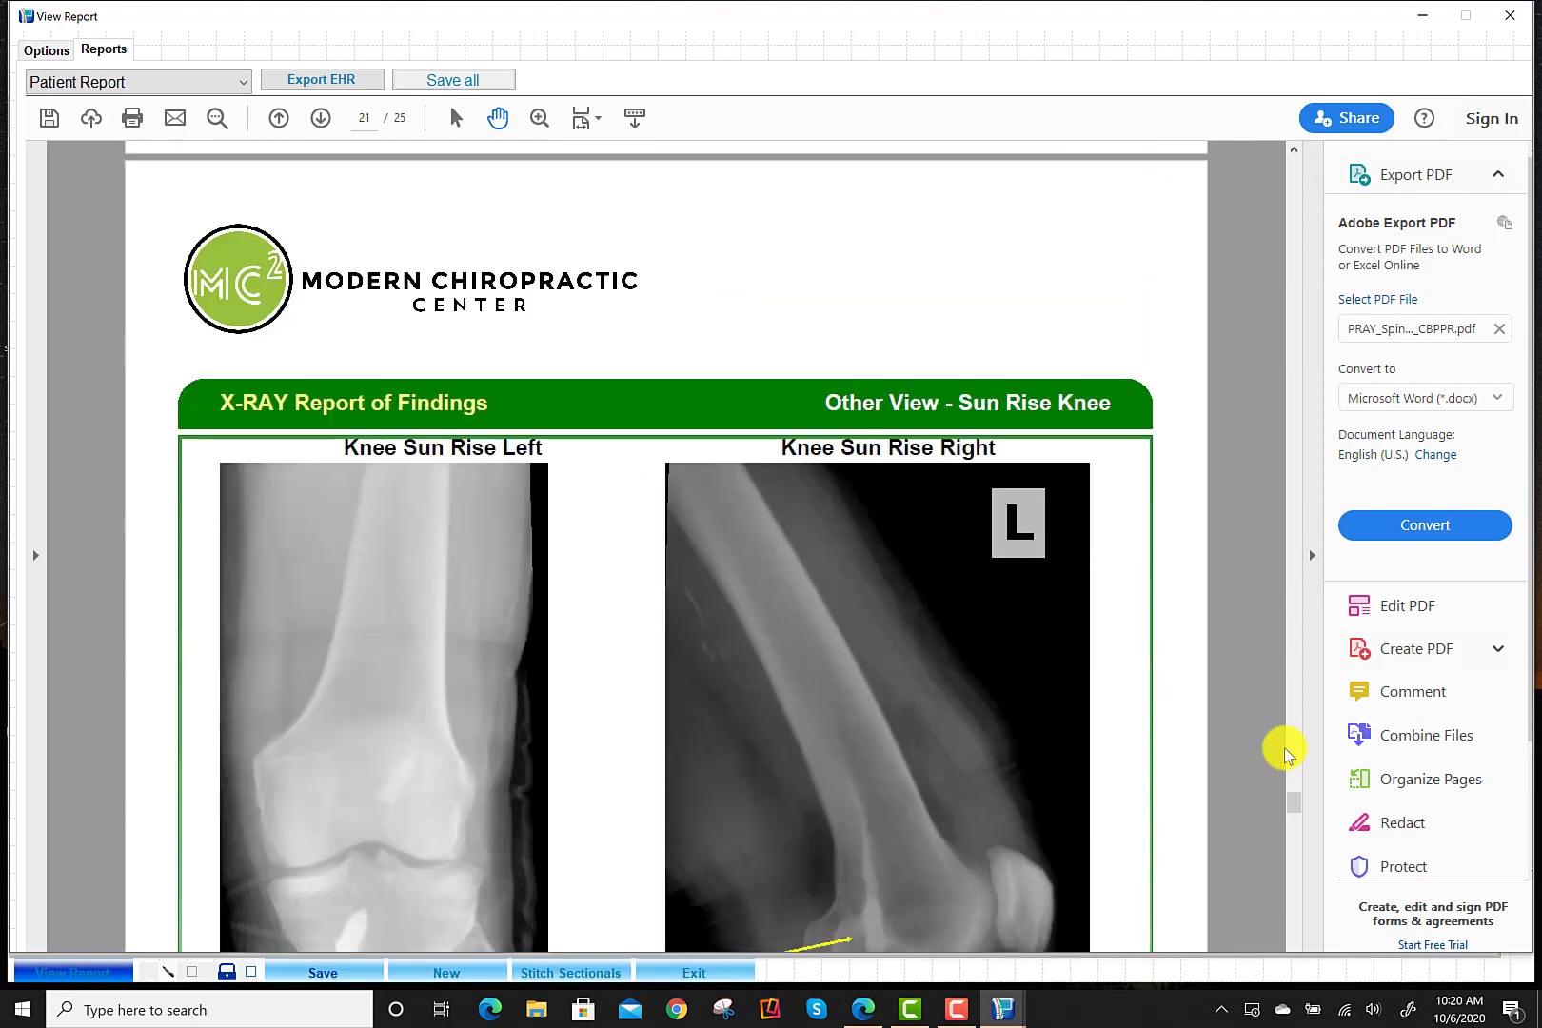
scroll(1285, 753, "down", 10)
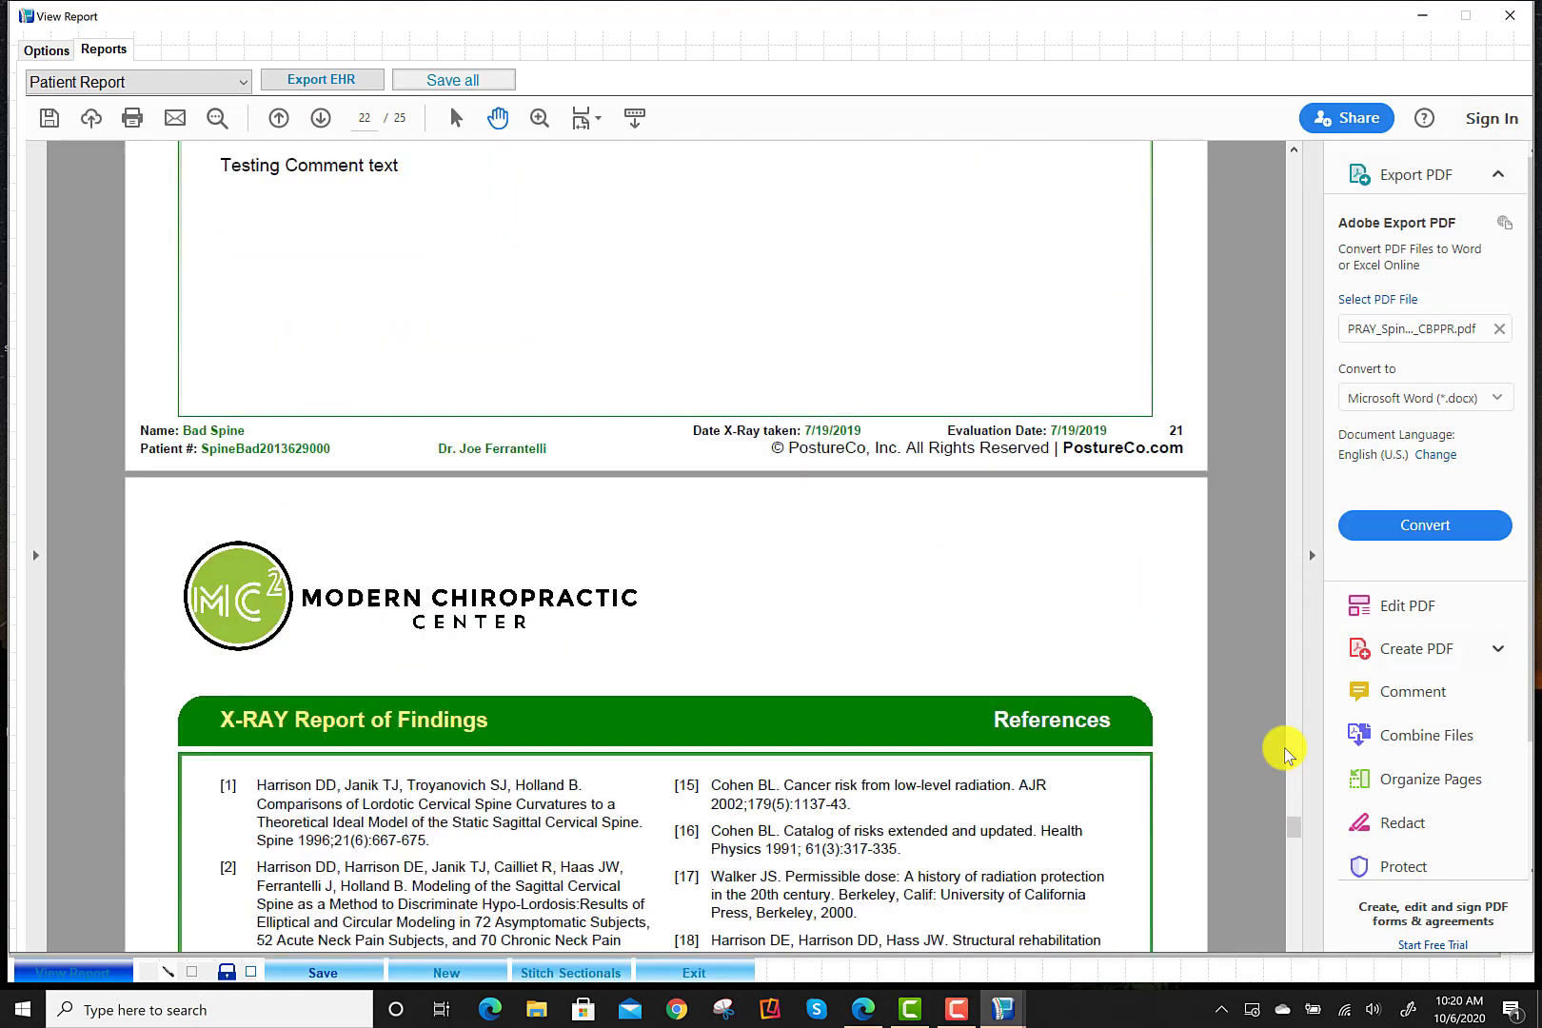
double_click(961, 548)
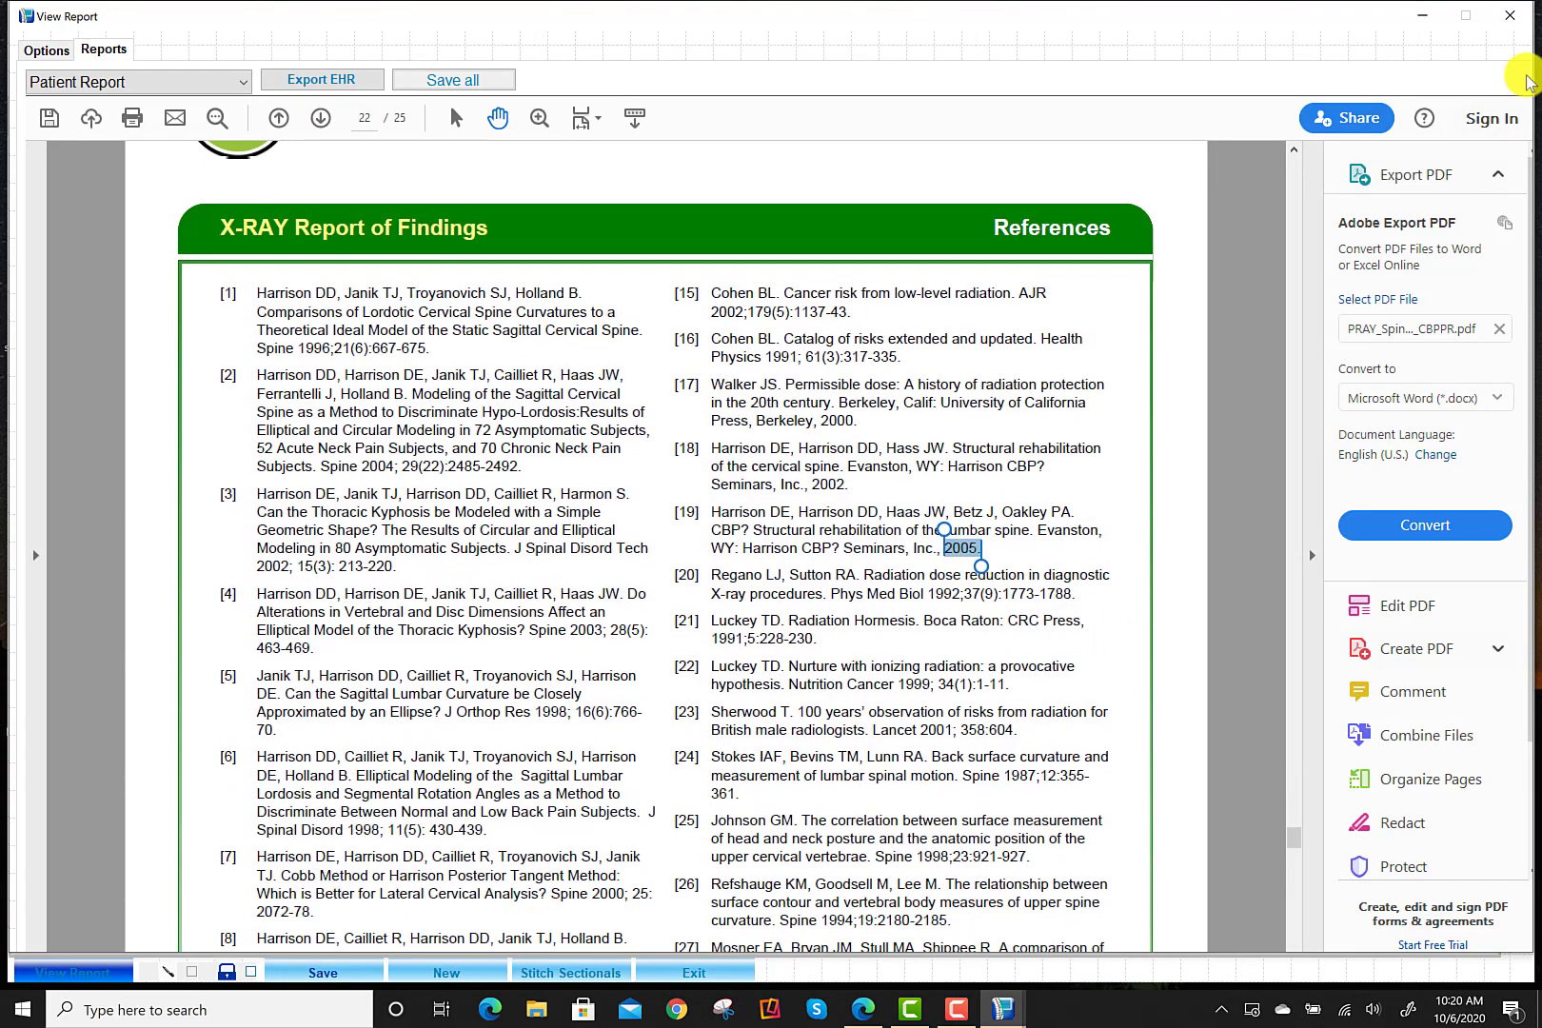
Close the report, the knee evaluation form and the View Evaluation list to reach the main menu
left_click(1520, 15)
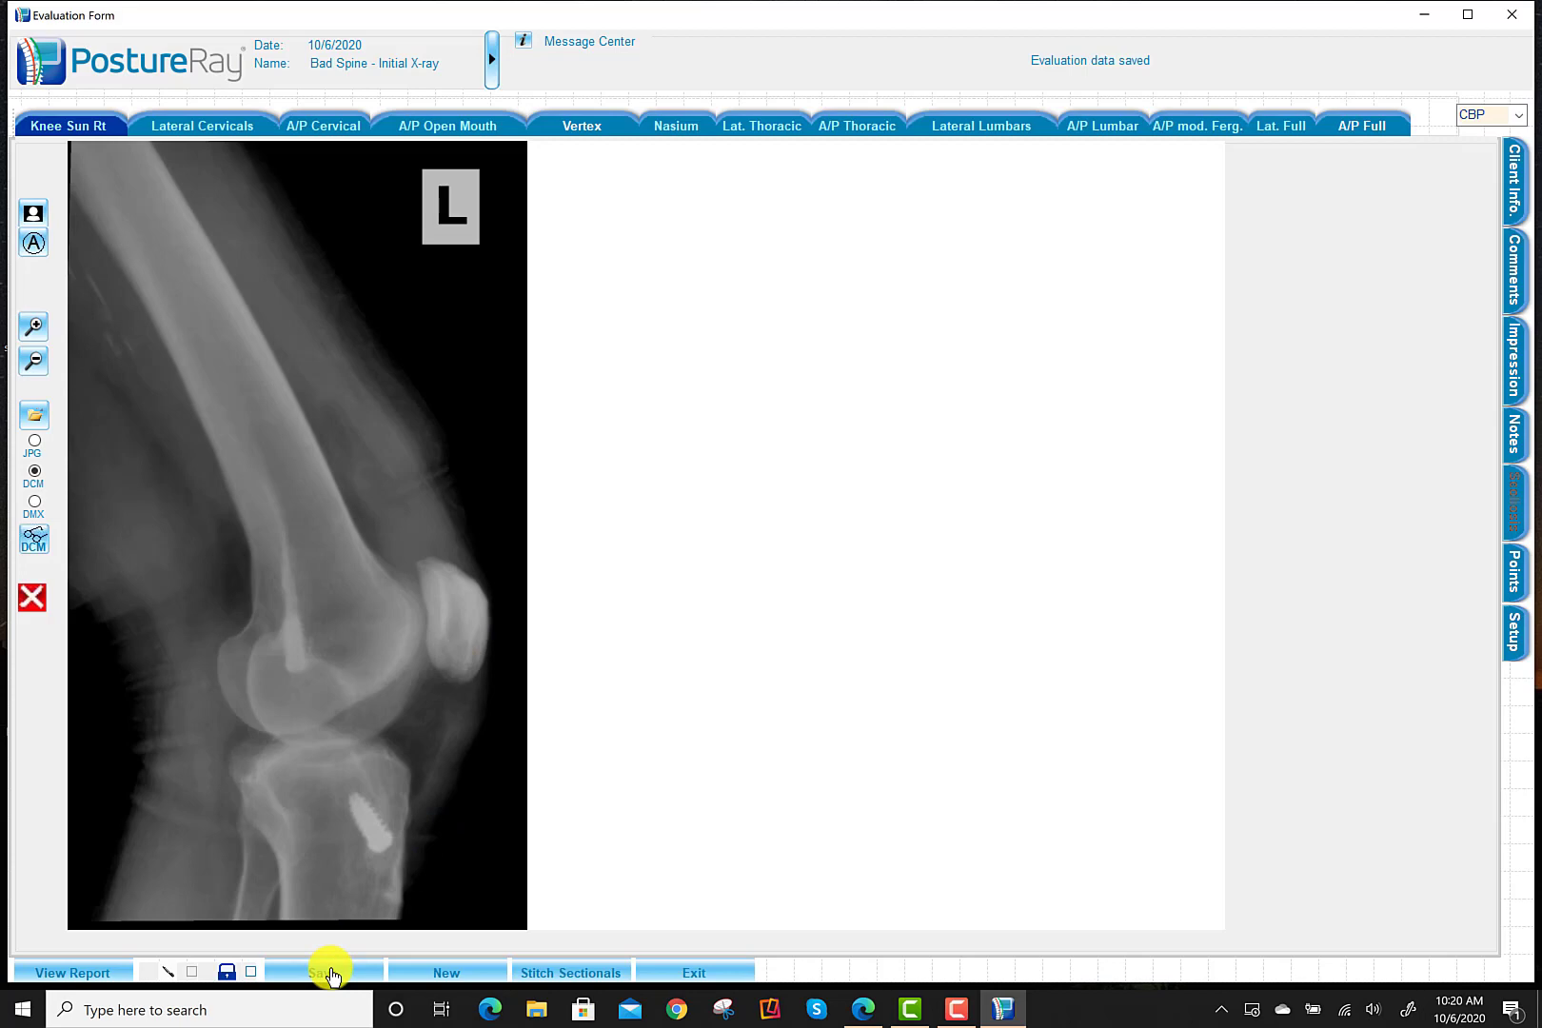
left_click(679, 974)
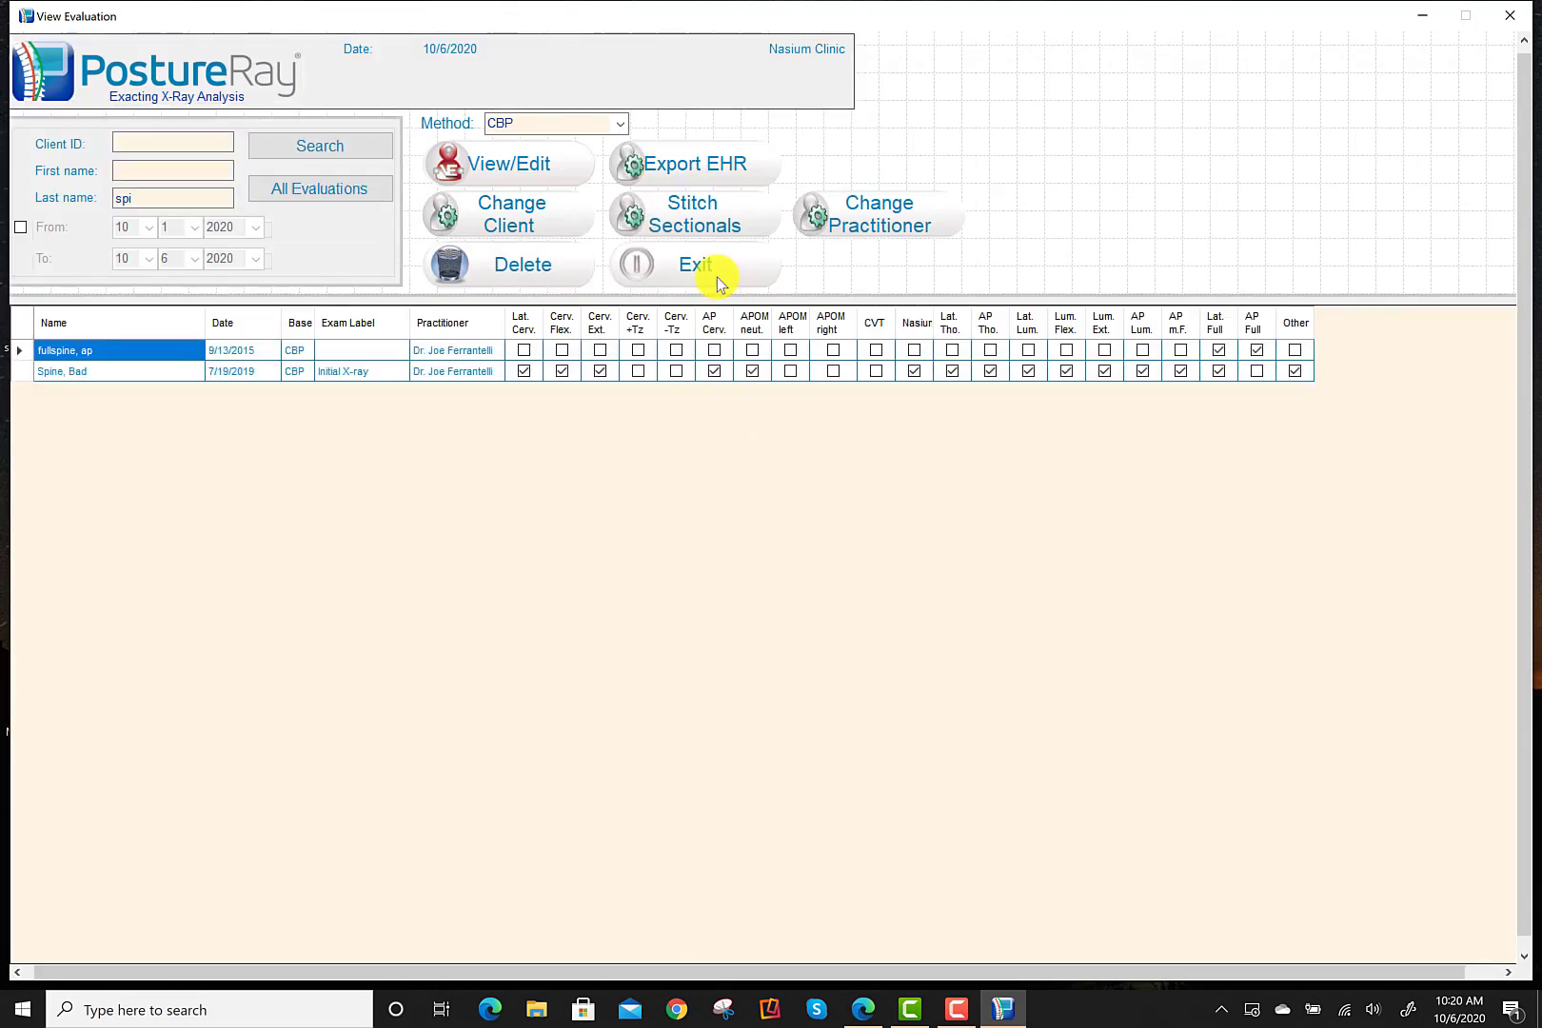
left_click(698, 262)
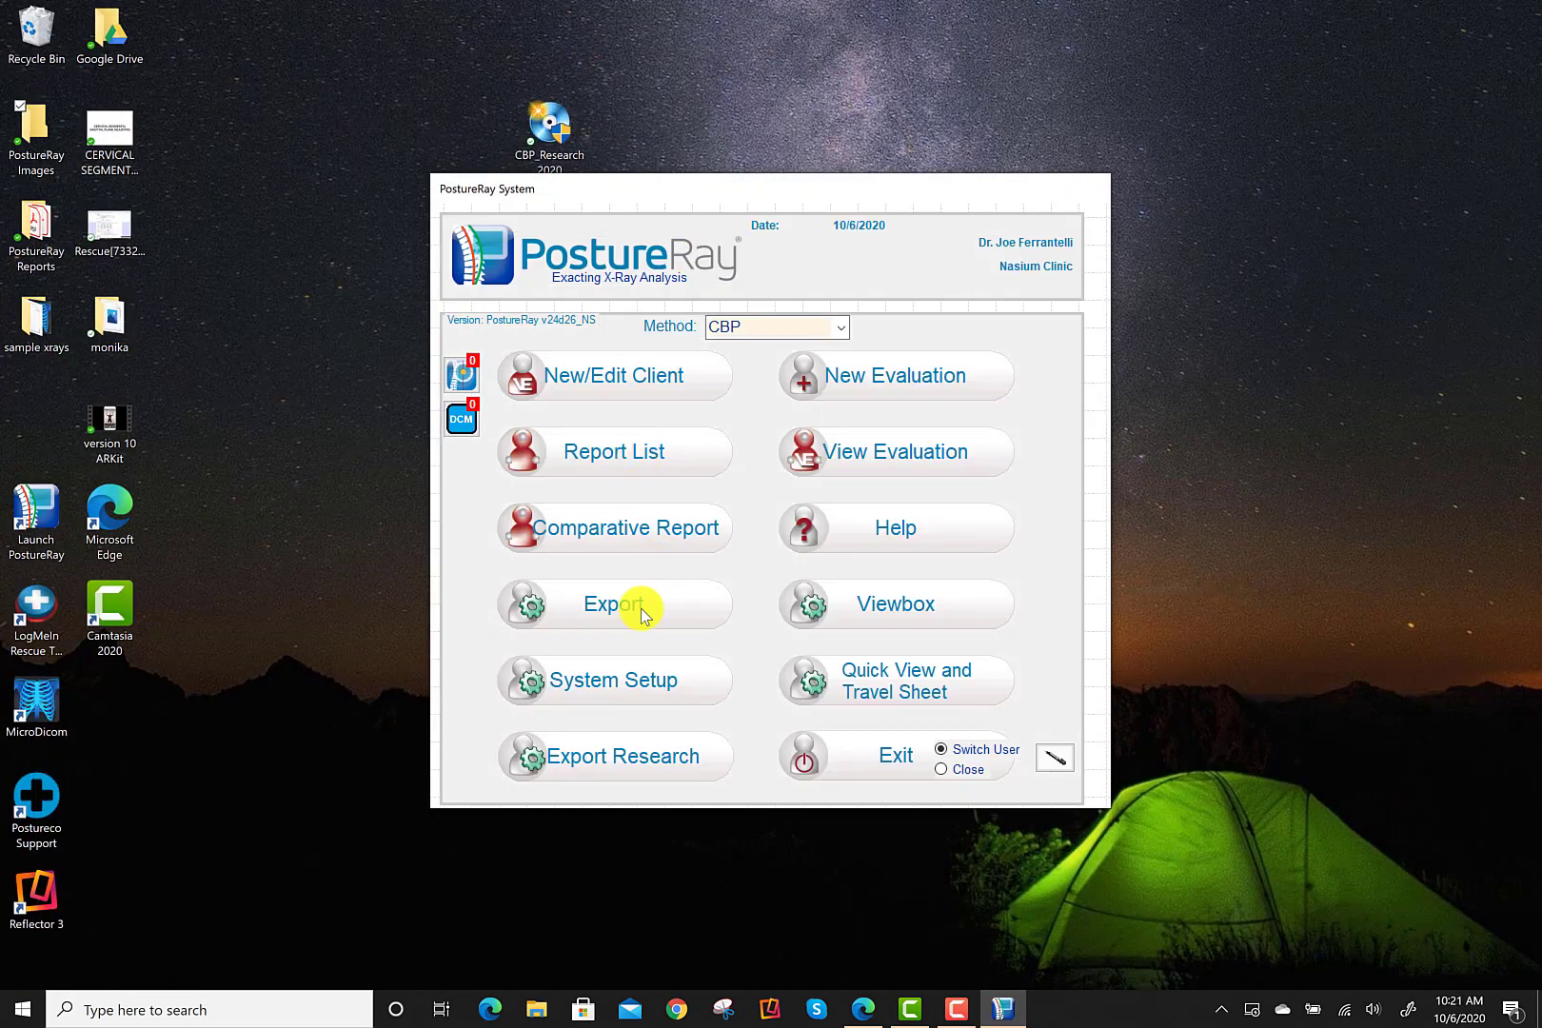
Mark Posture and Other originals plus evaluated Lateral Full and A/P Full images for export
left_click(641, 610)
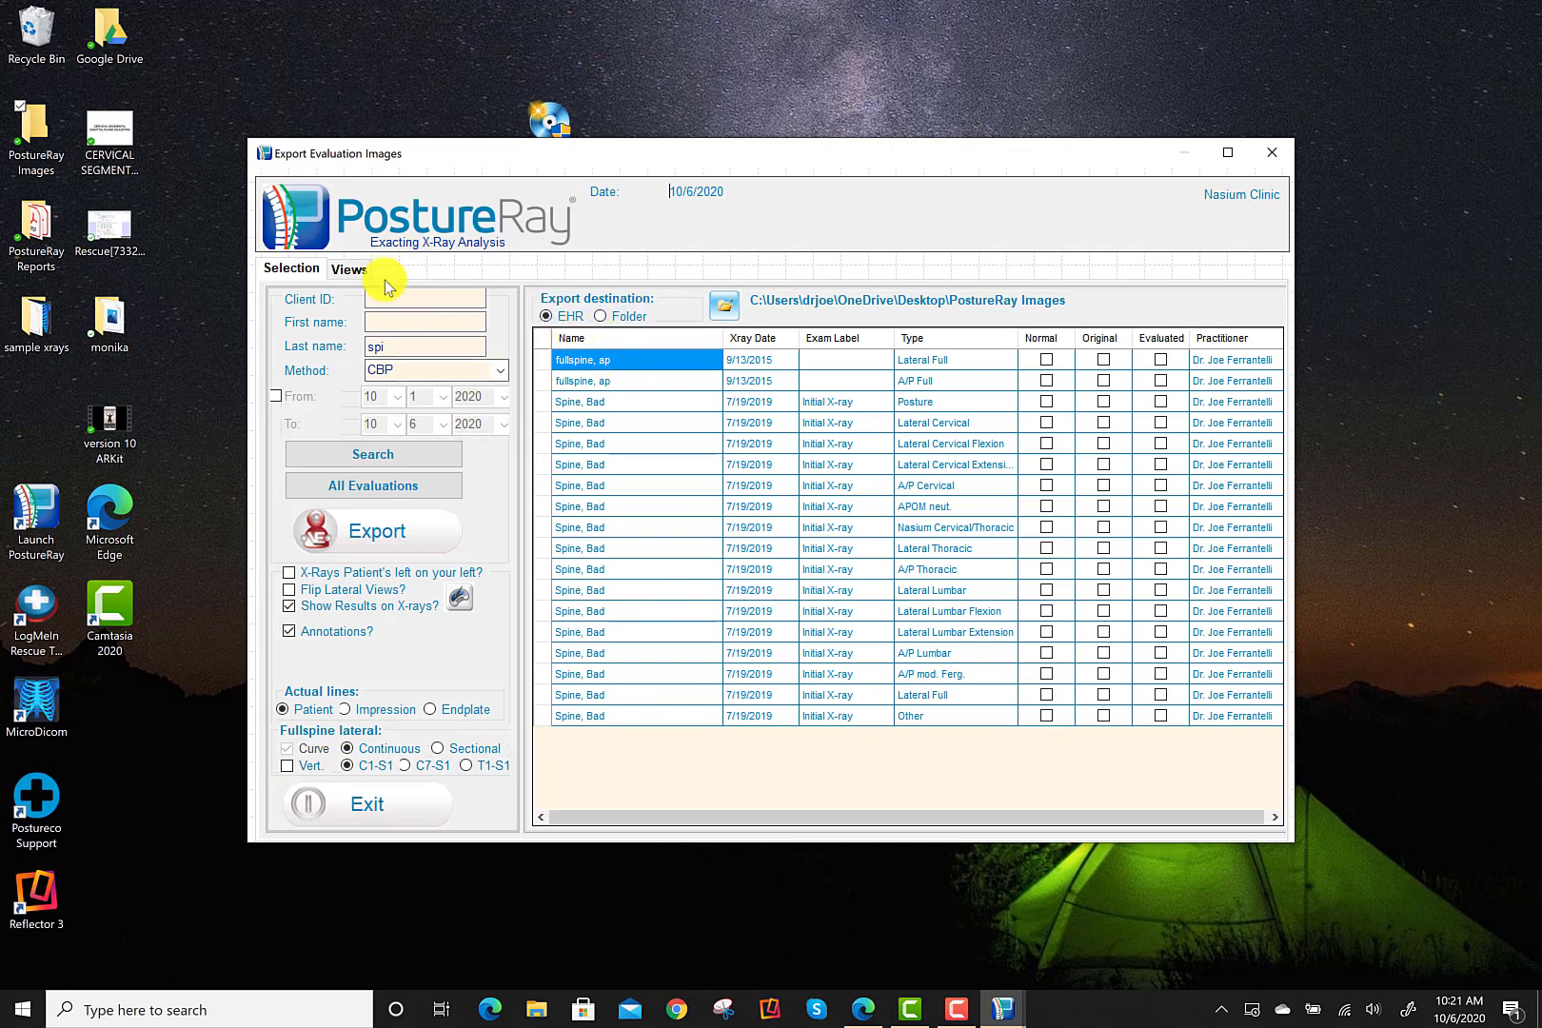
left_click(349, 270)
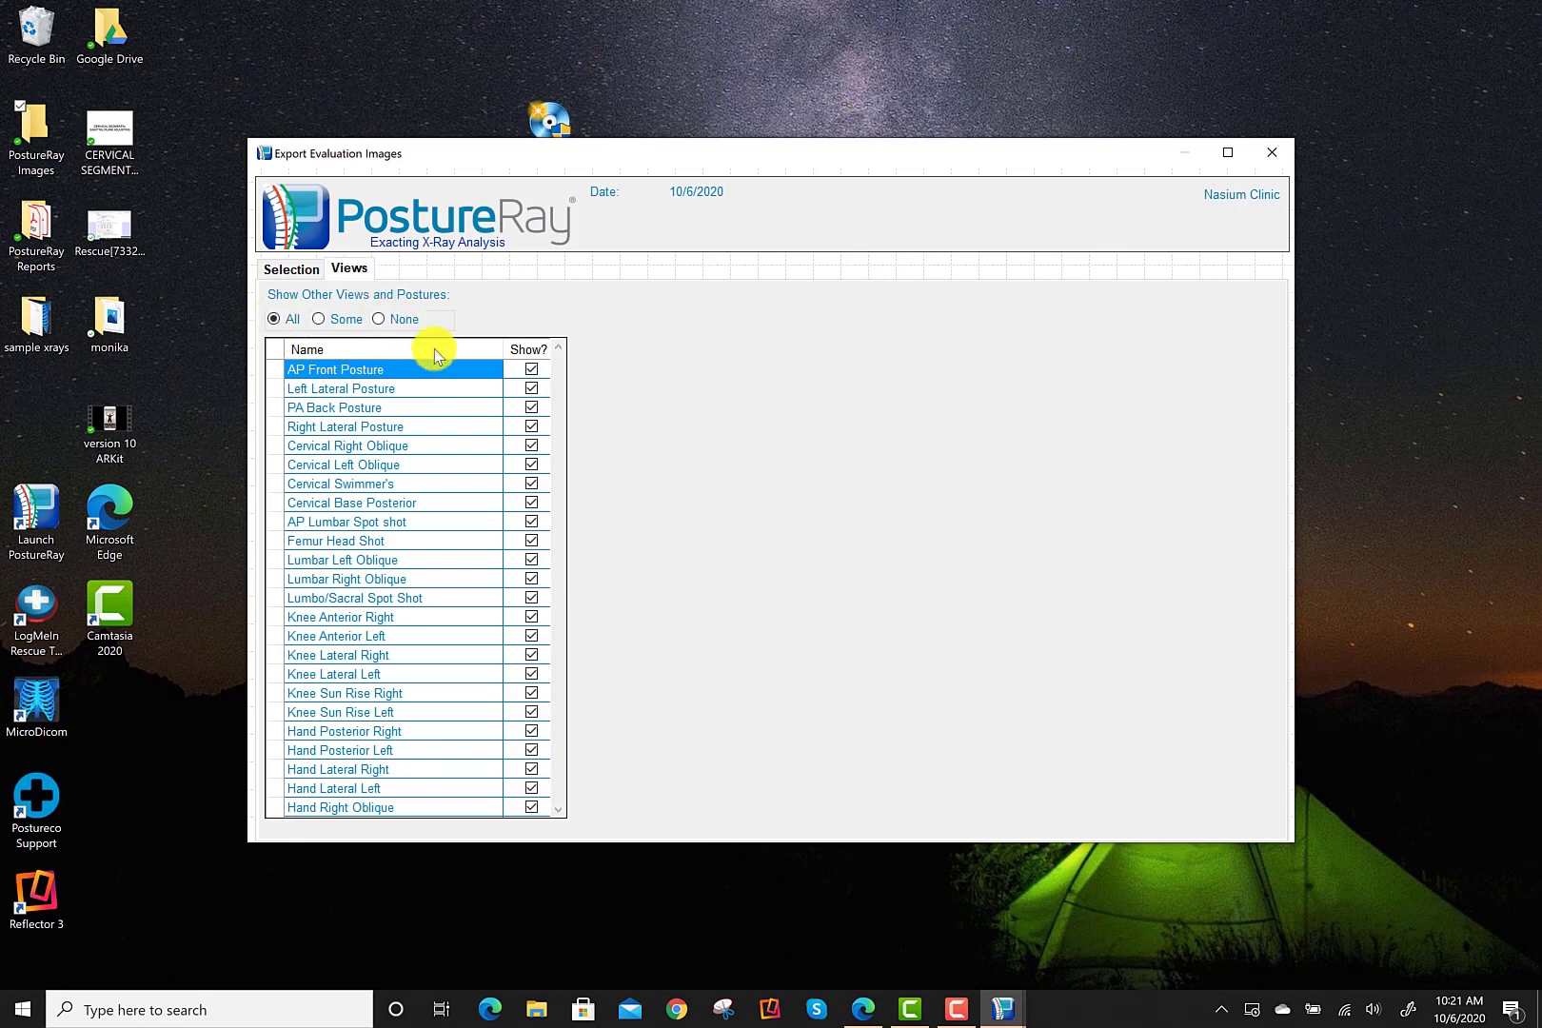
left_click(291, 273)
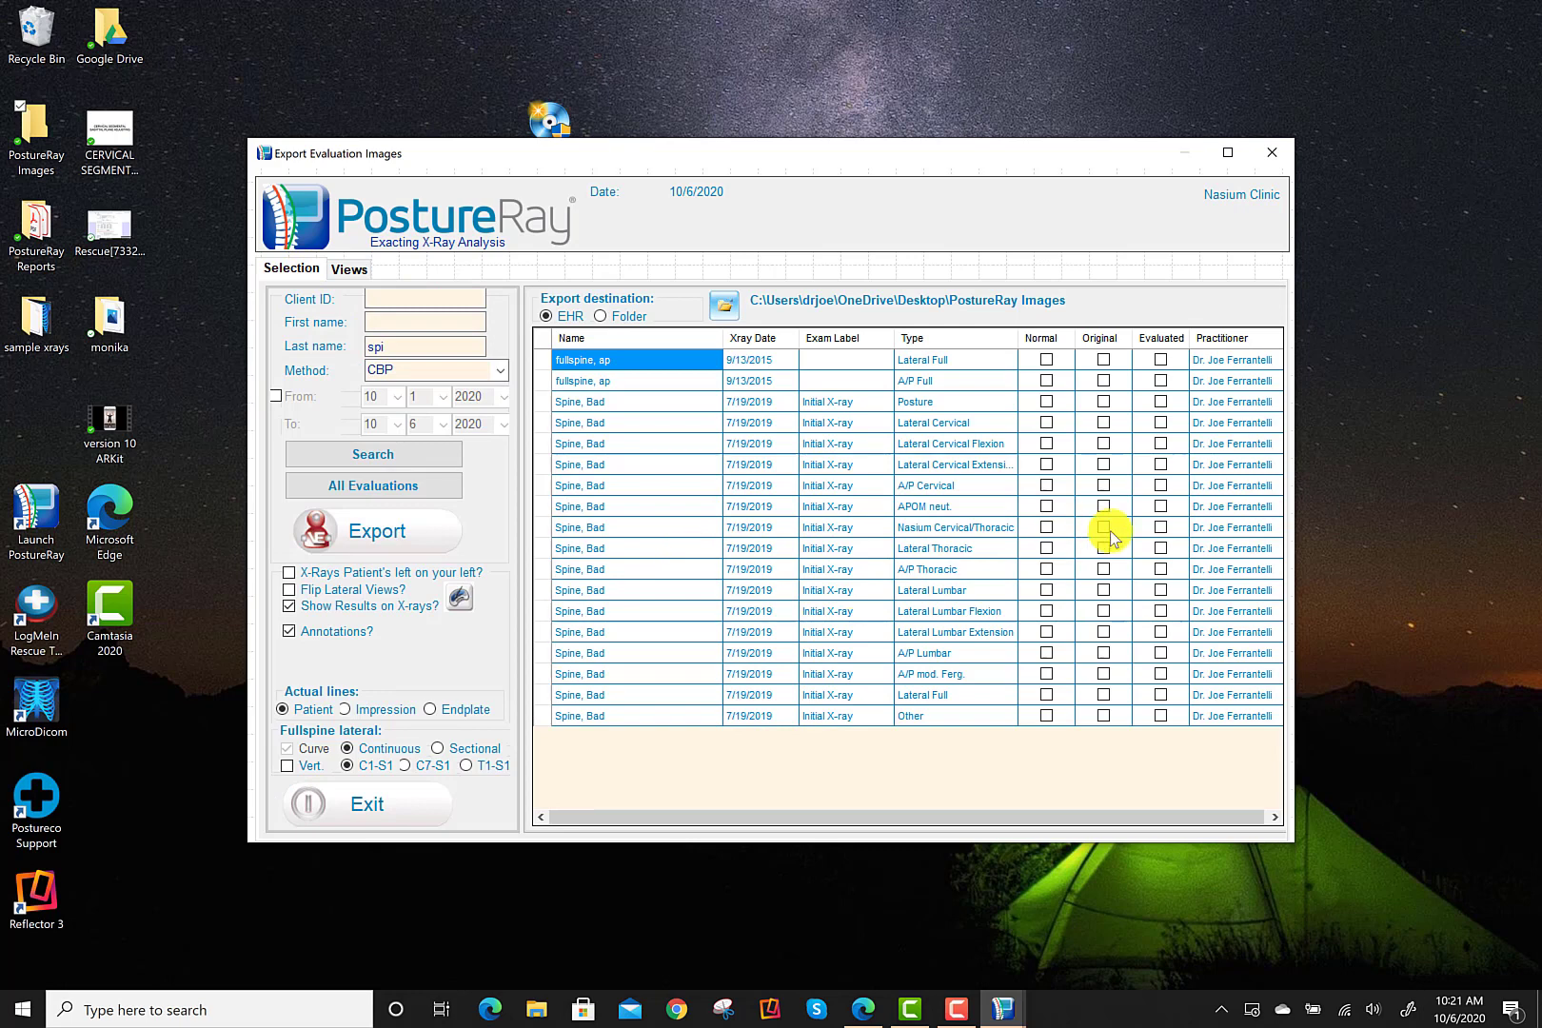
left_click(630, 489)
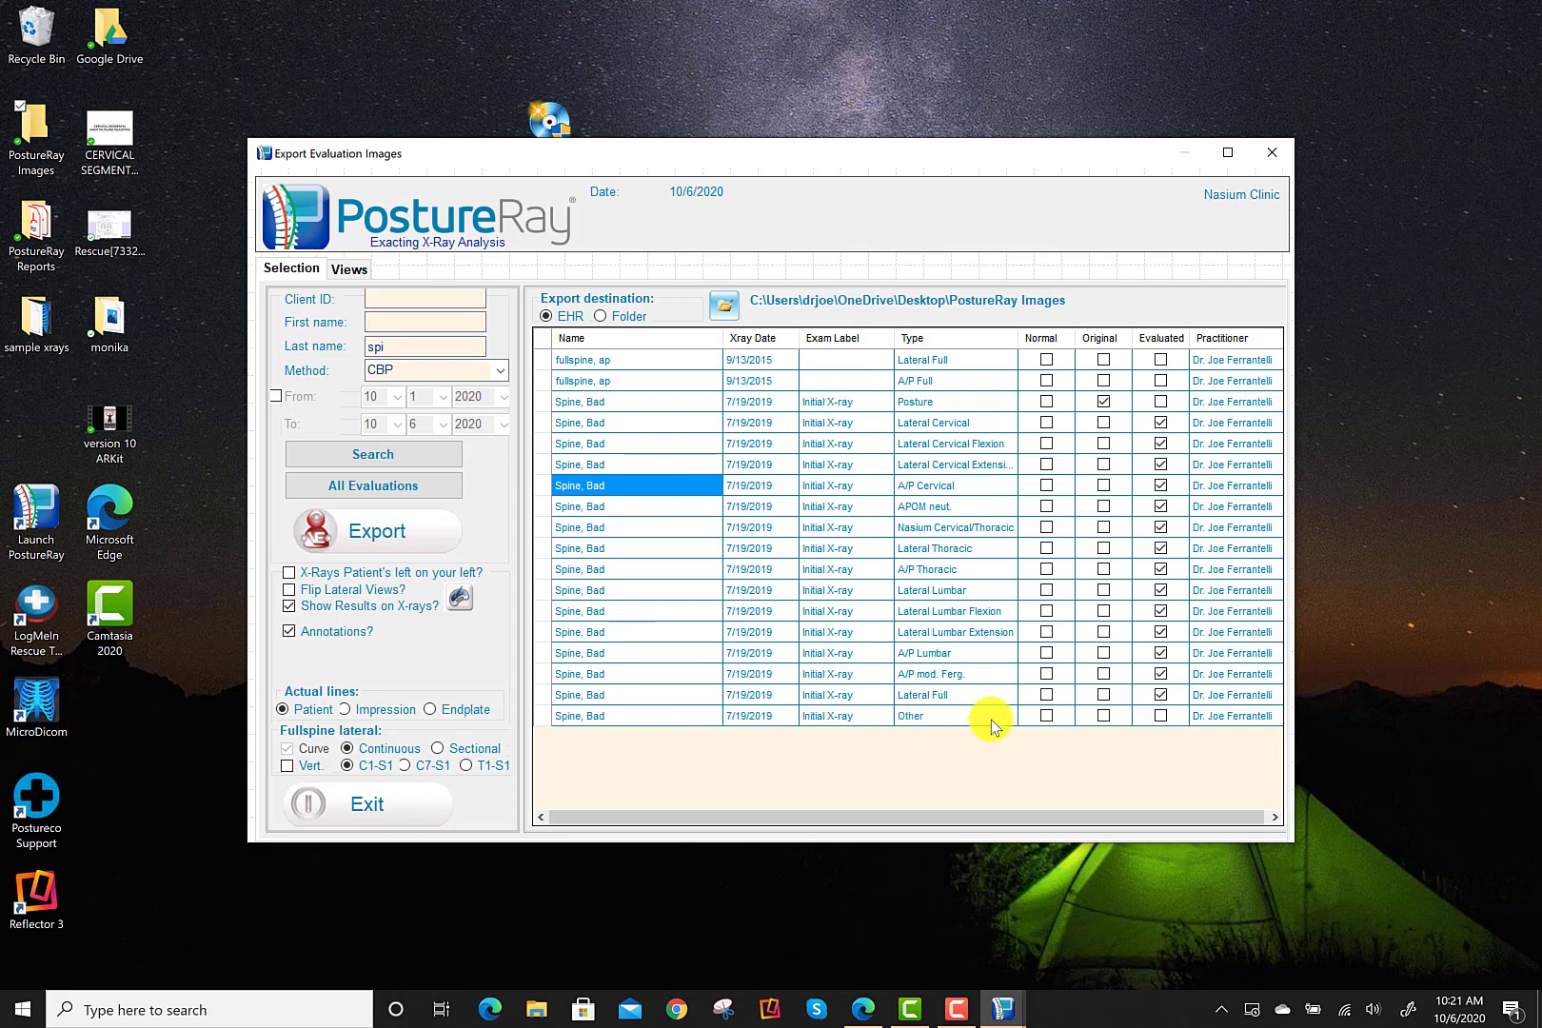
left_click(1103, 718)
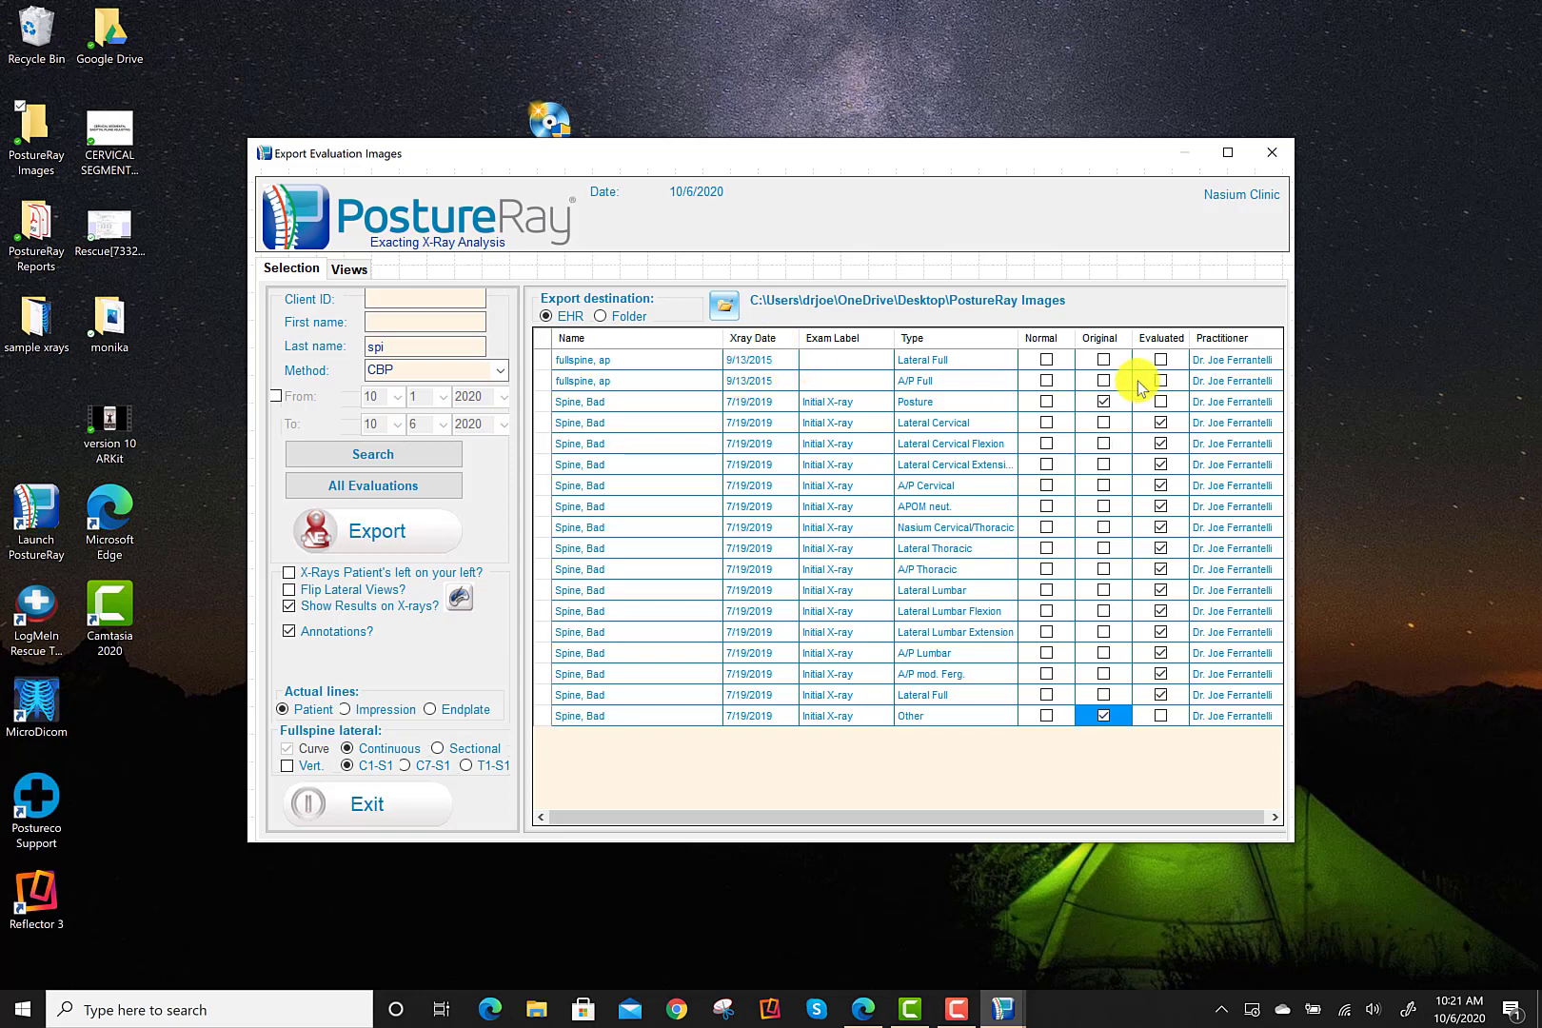
left_click(1162, 360)
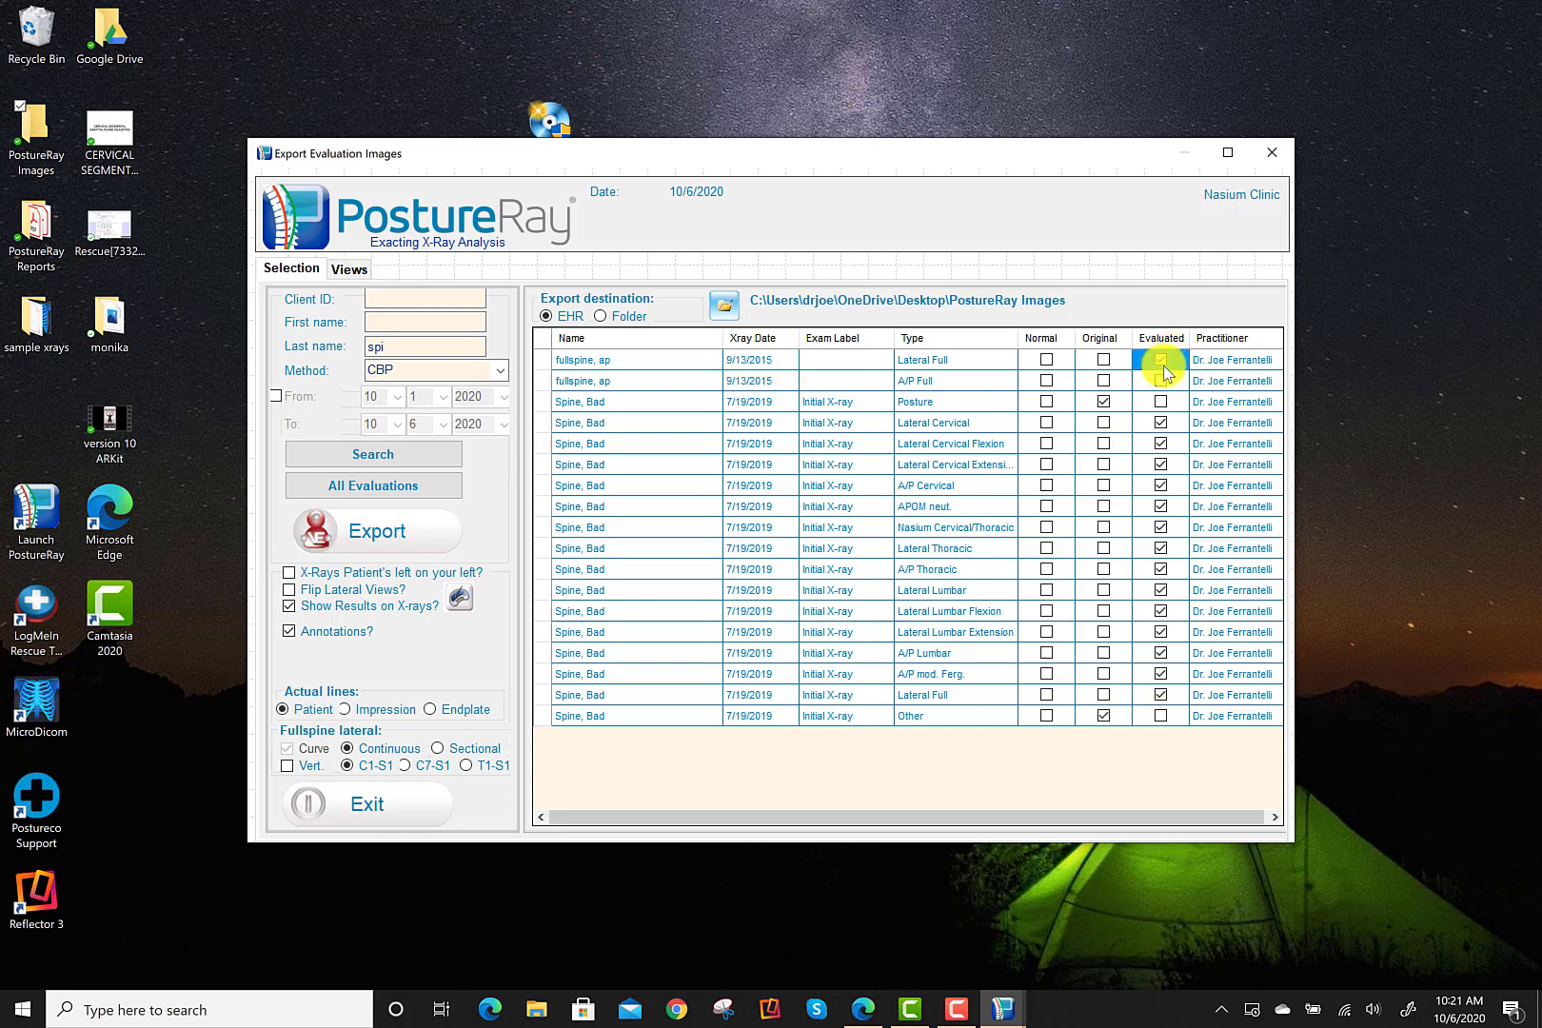
left_click(1161, 381)
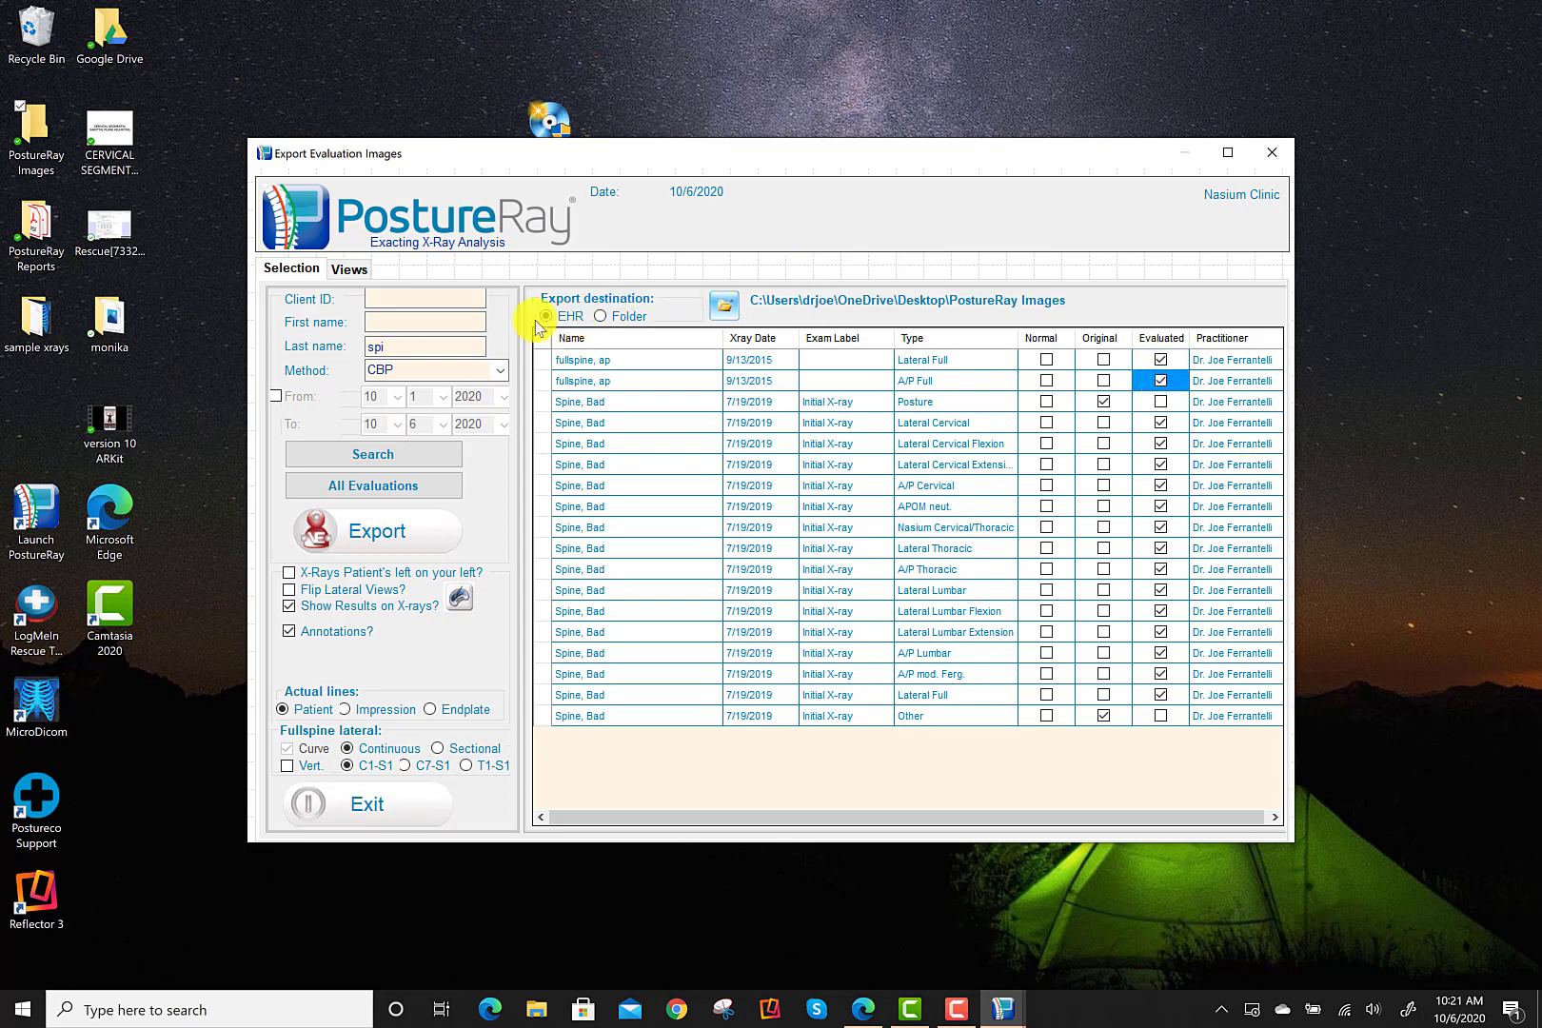
Choose Folder instead of EHR as the export destination
left_click(605, 317)
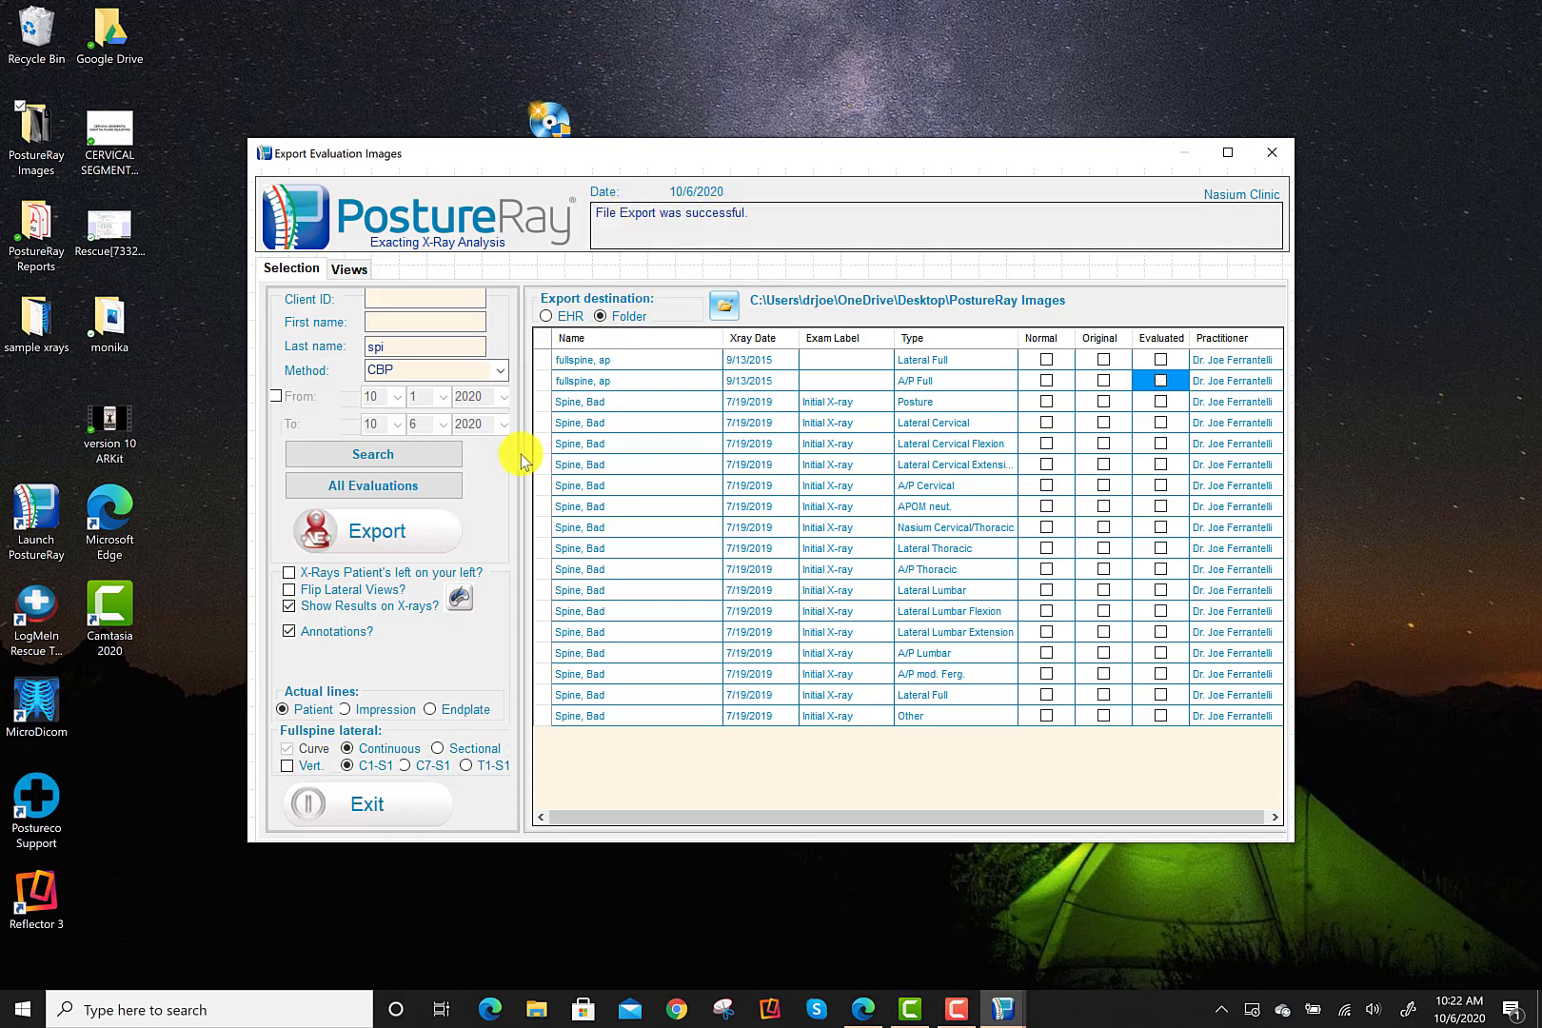
Close the export window and open the PostureRay Images folder showing extra large icons
left_click(398, 802)
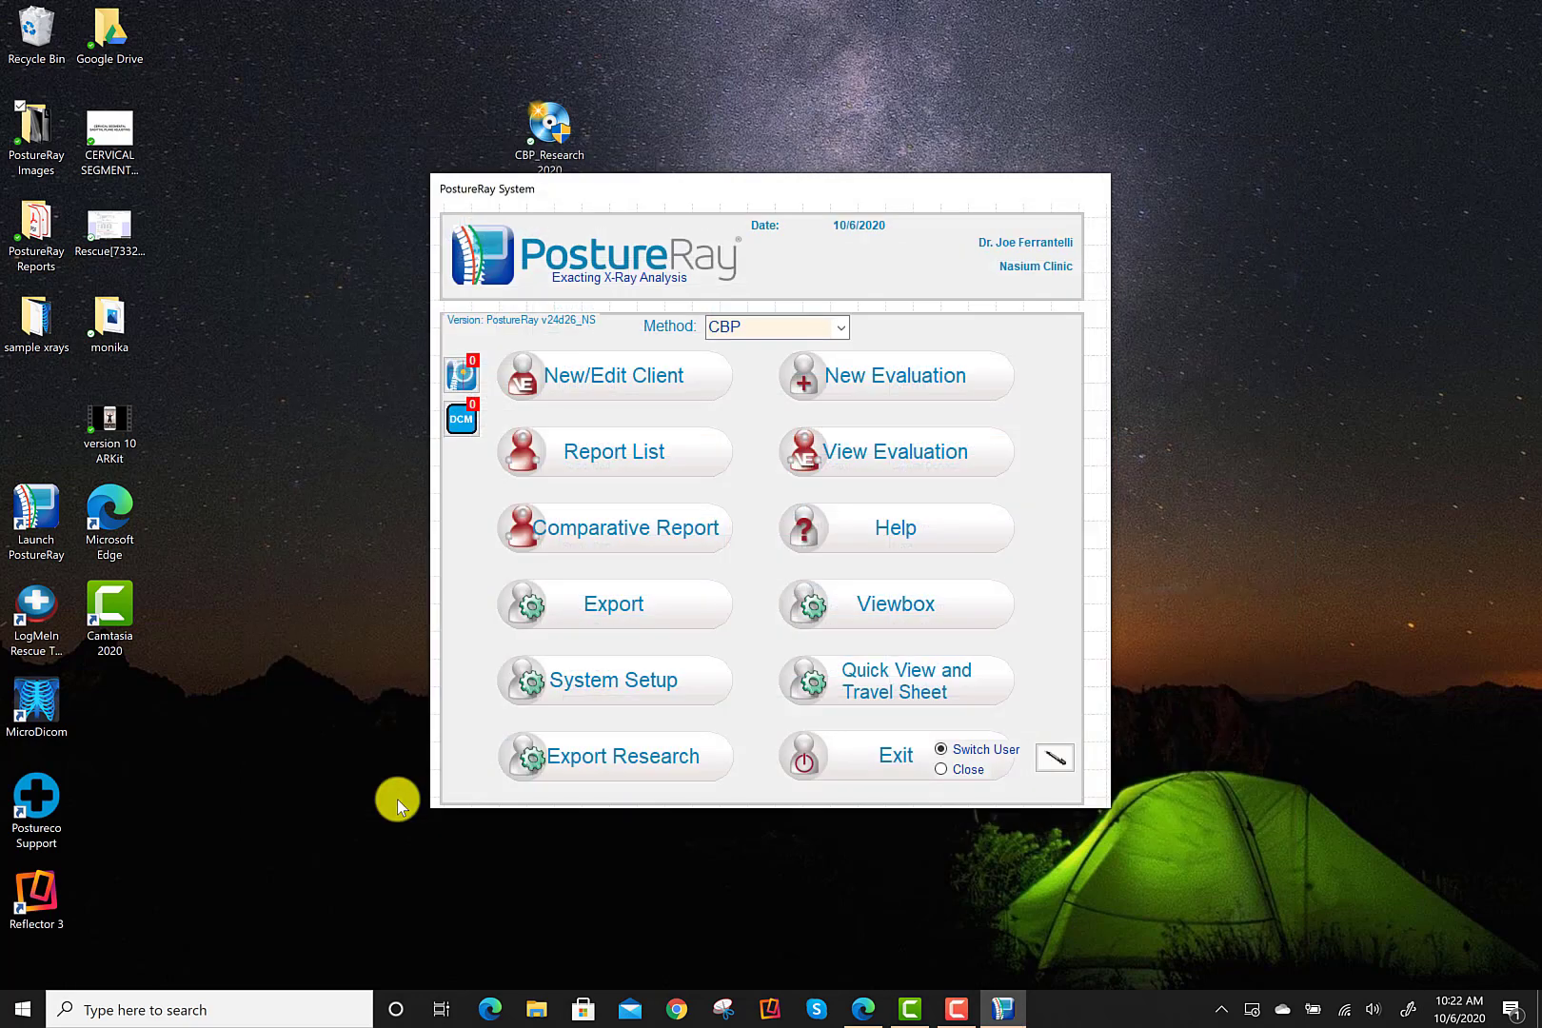
double_click(38, 131)
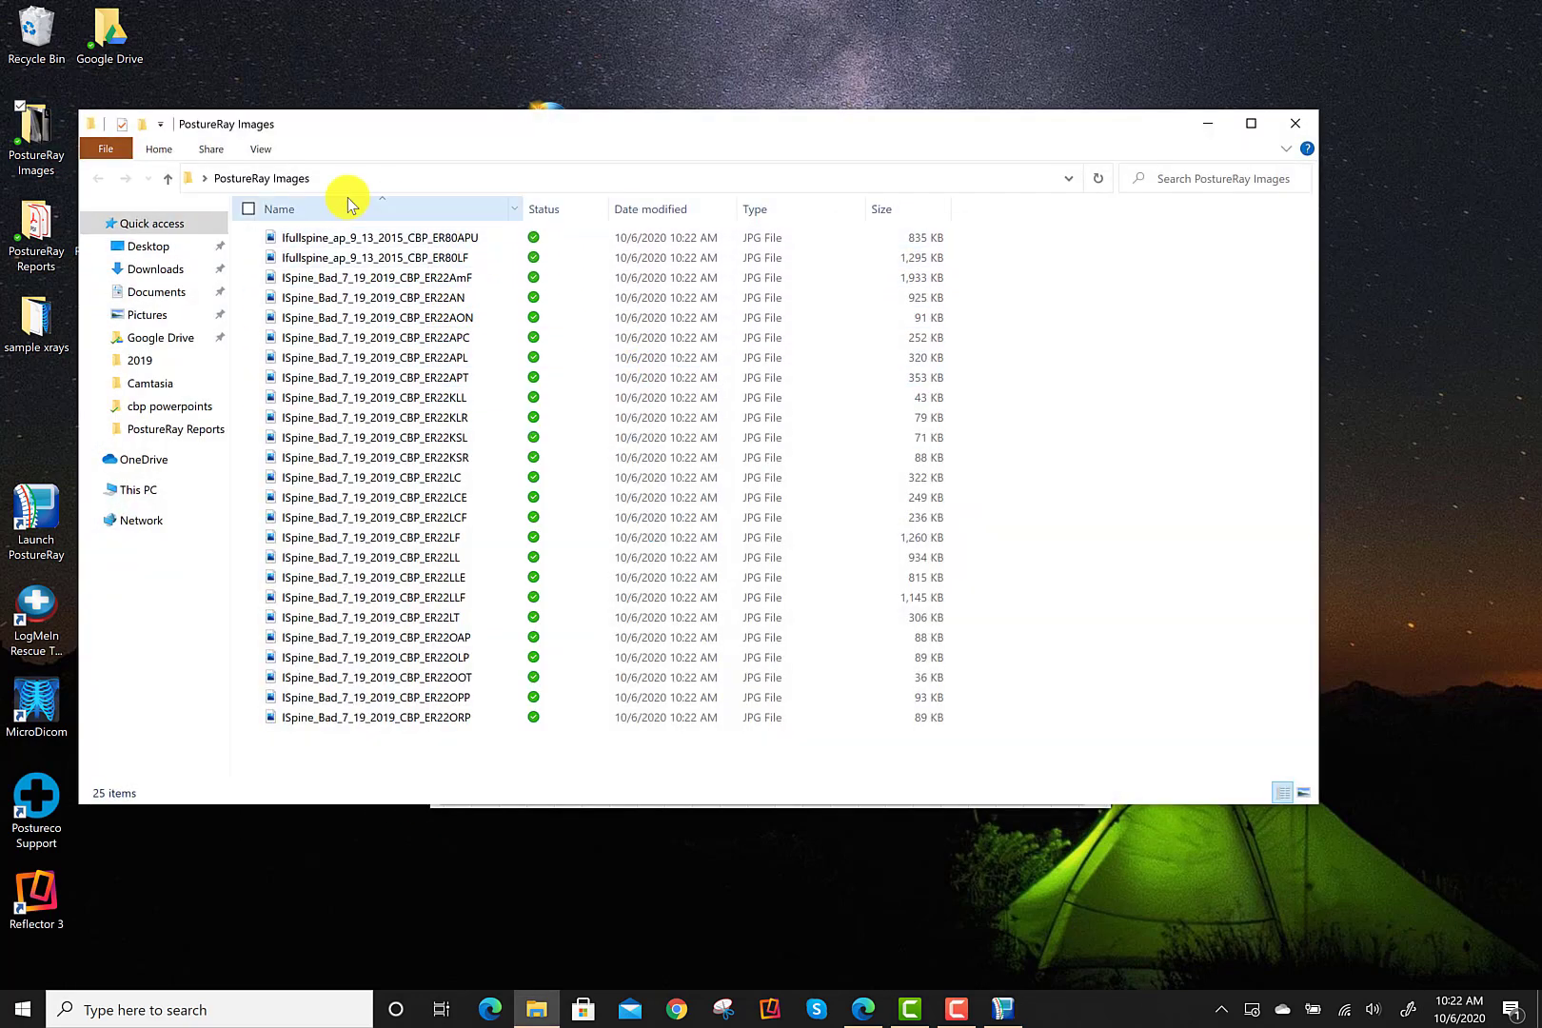
left_click(261, 148)
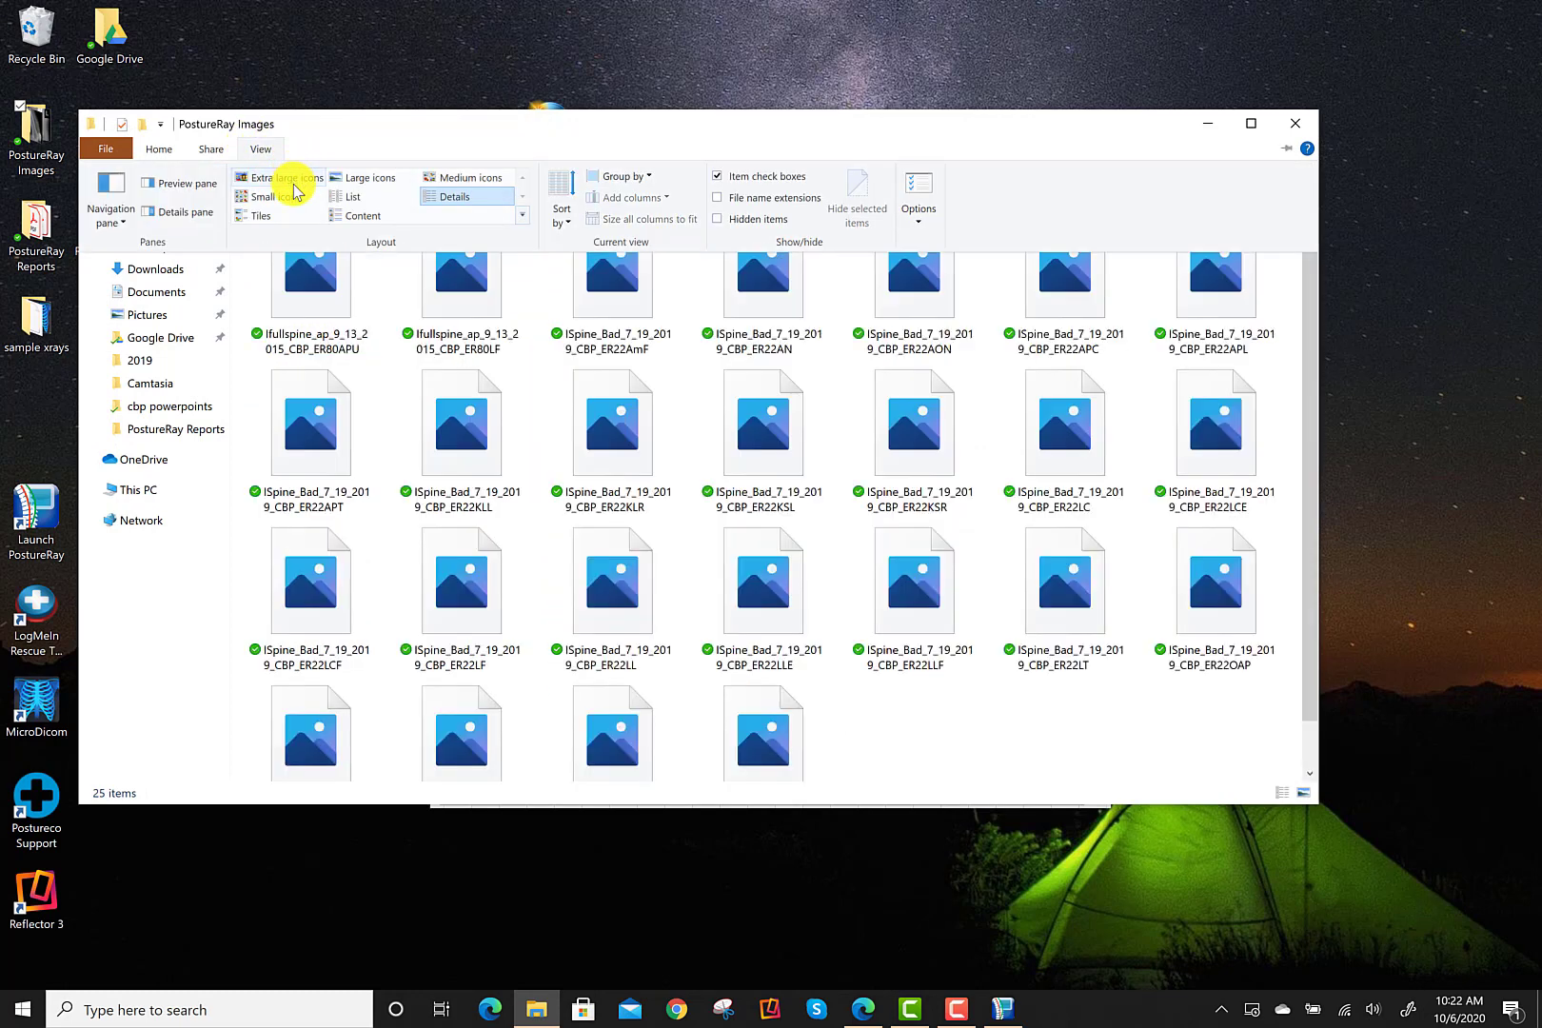
left_click(298, 179)
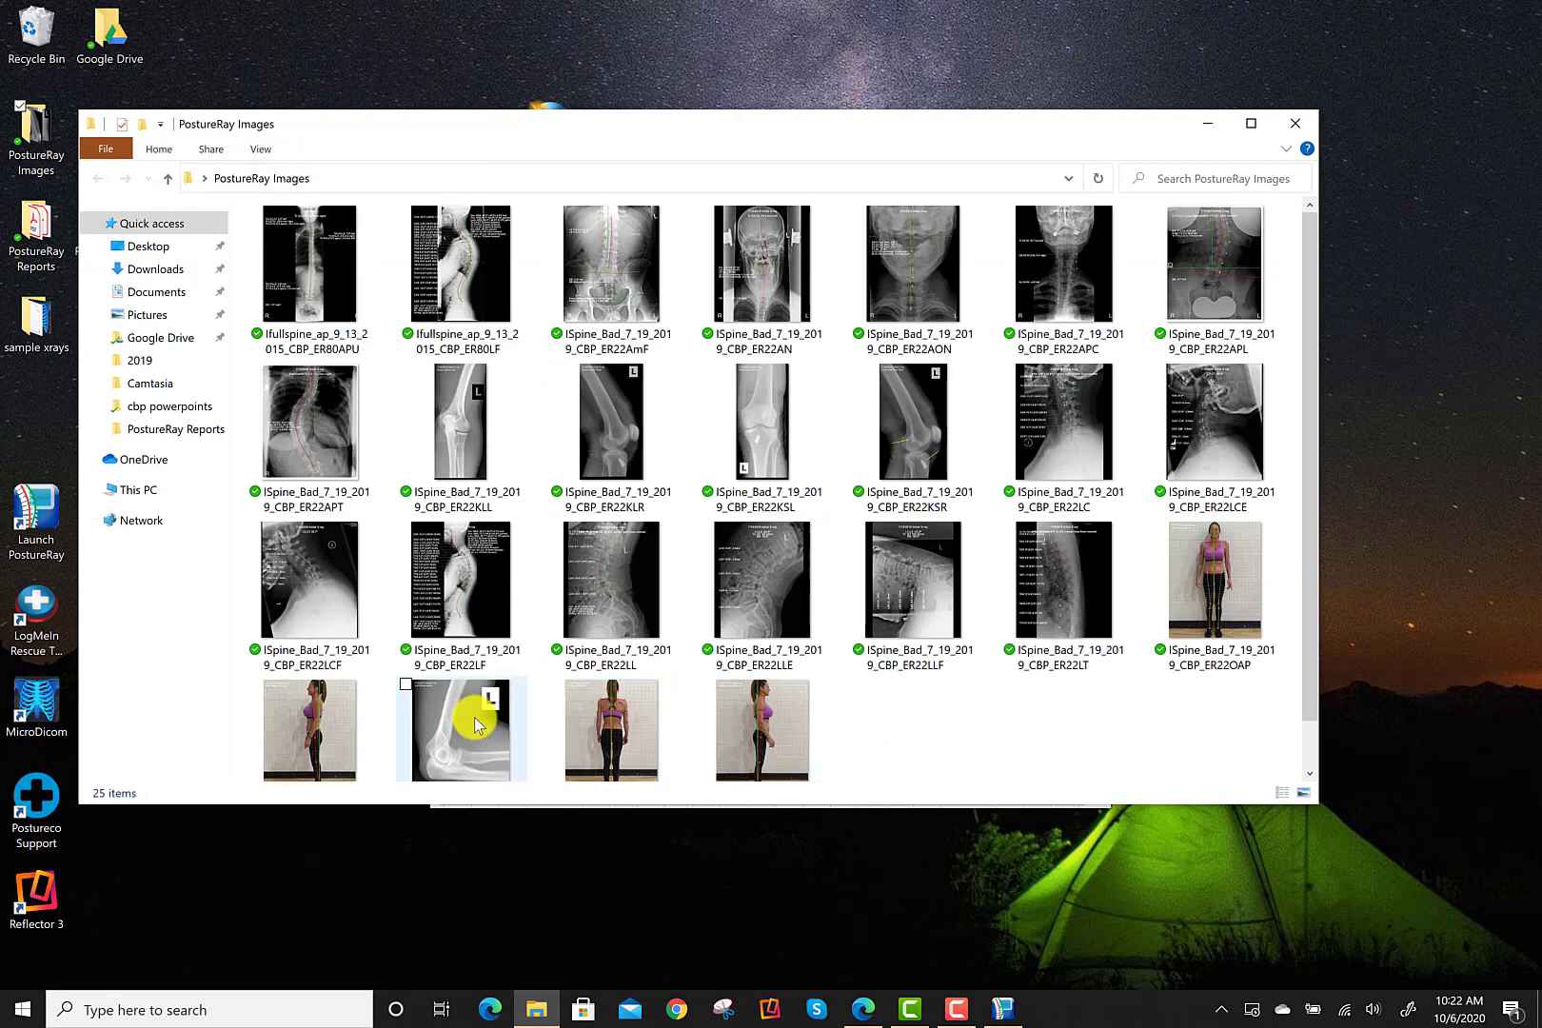
left_click(625, 469)
double_click(624, 467)
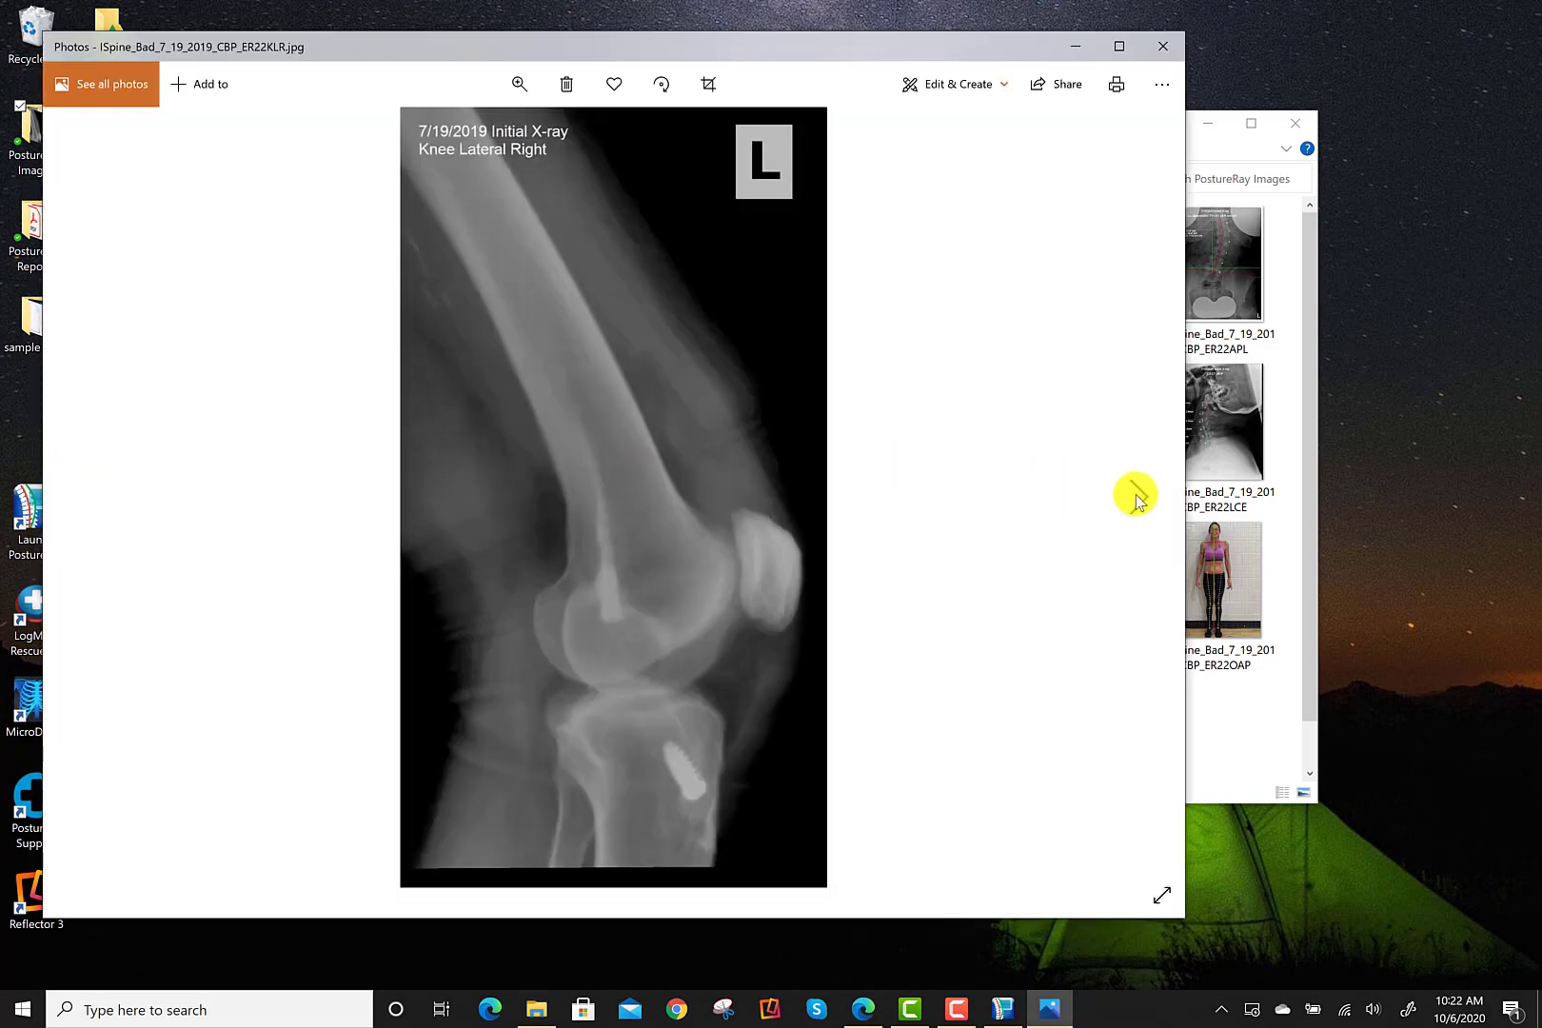
left_click(1137, 501)
left_click(1136, 501)
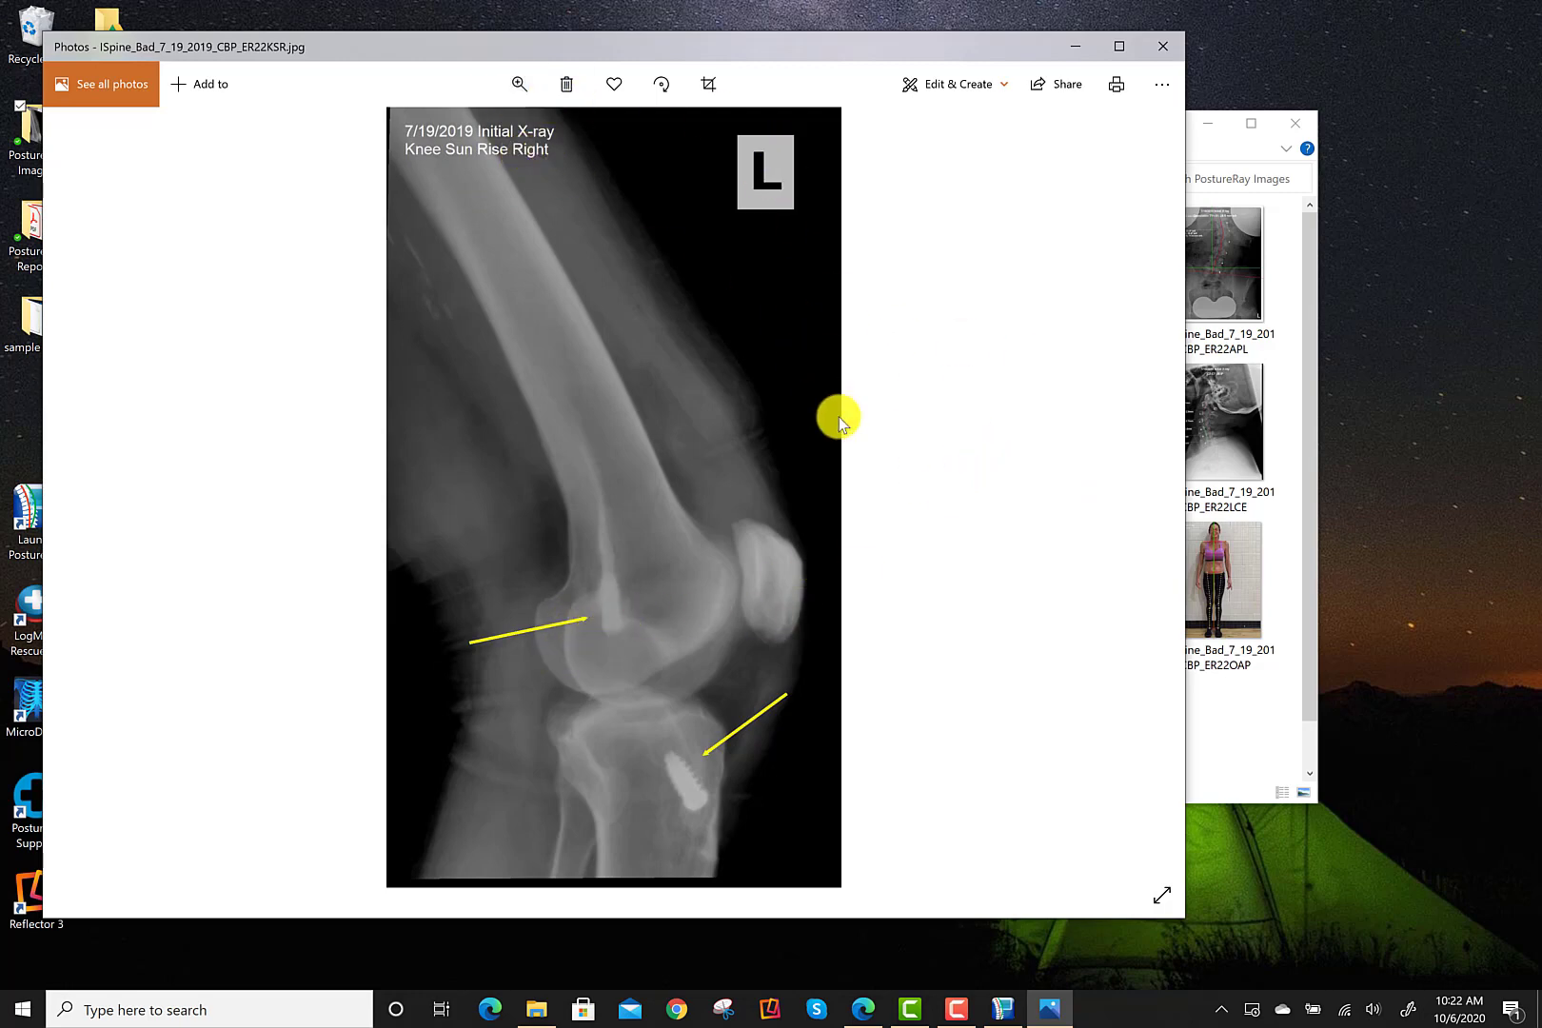
left_click(1164, 46)
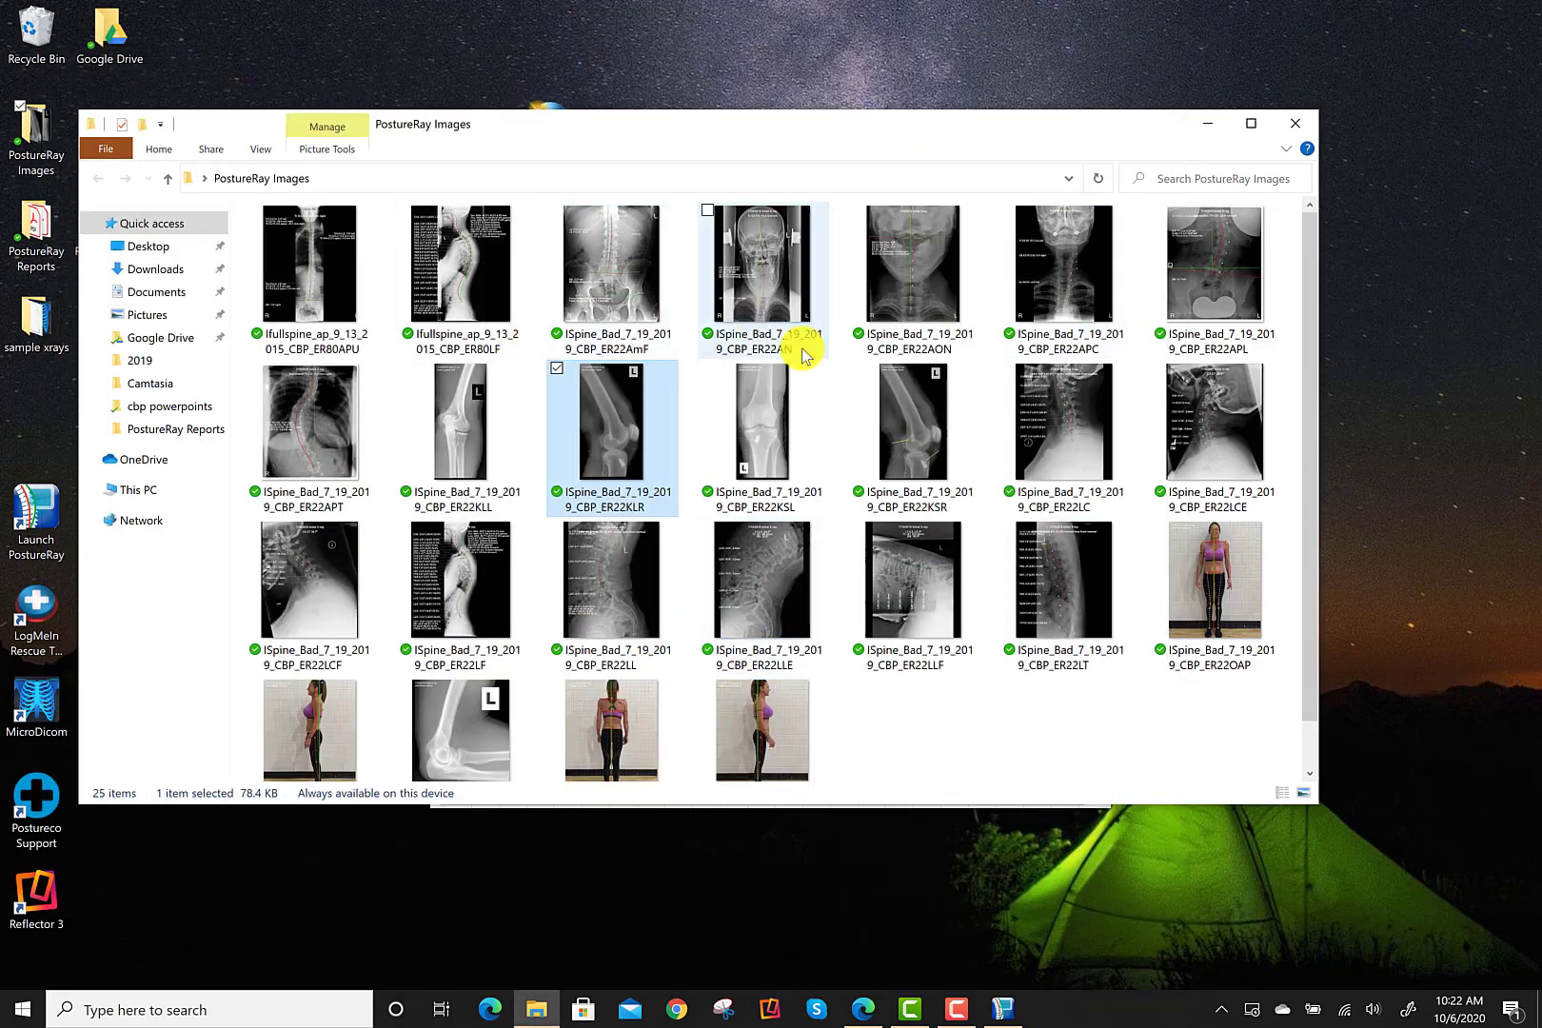
double_click(473, 246)
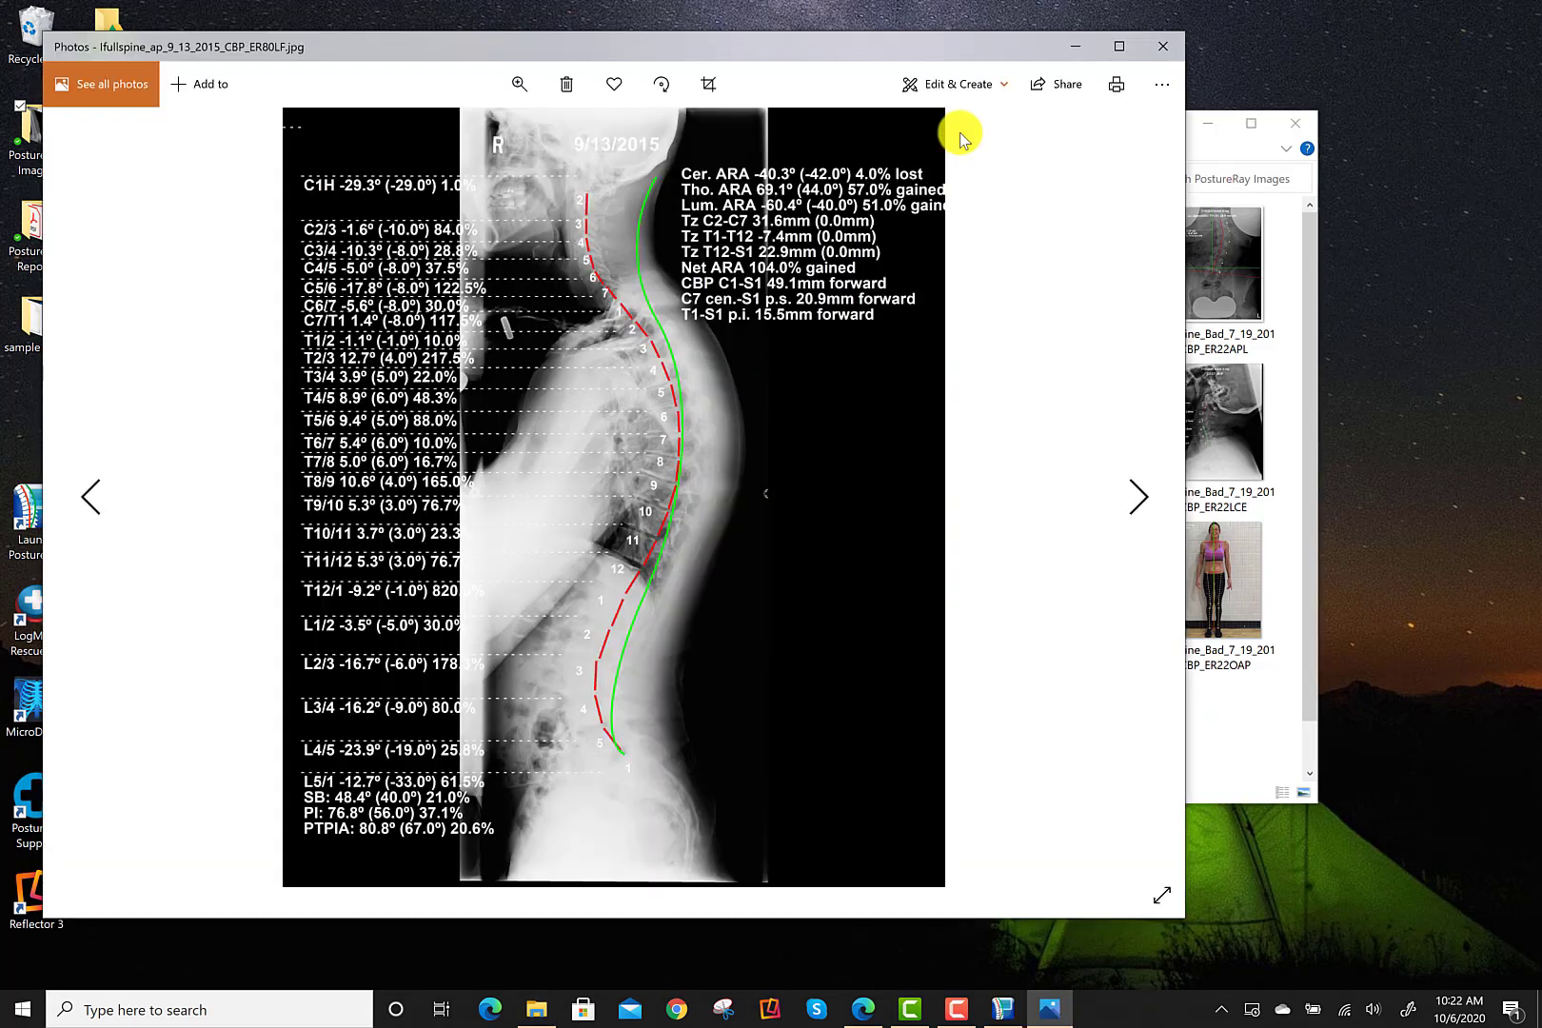
left_click(1163, 46)
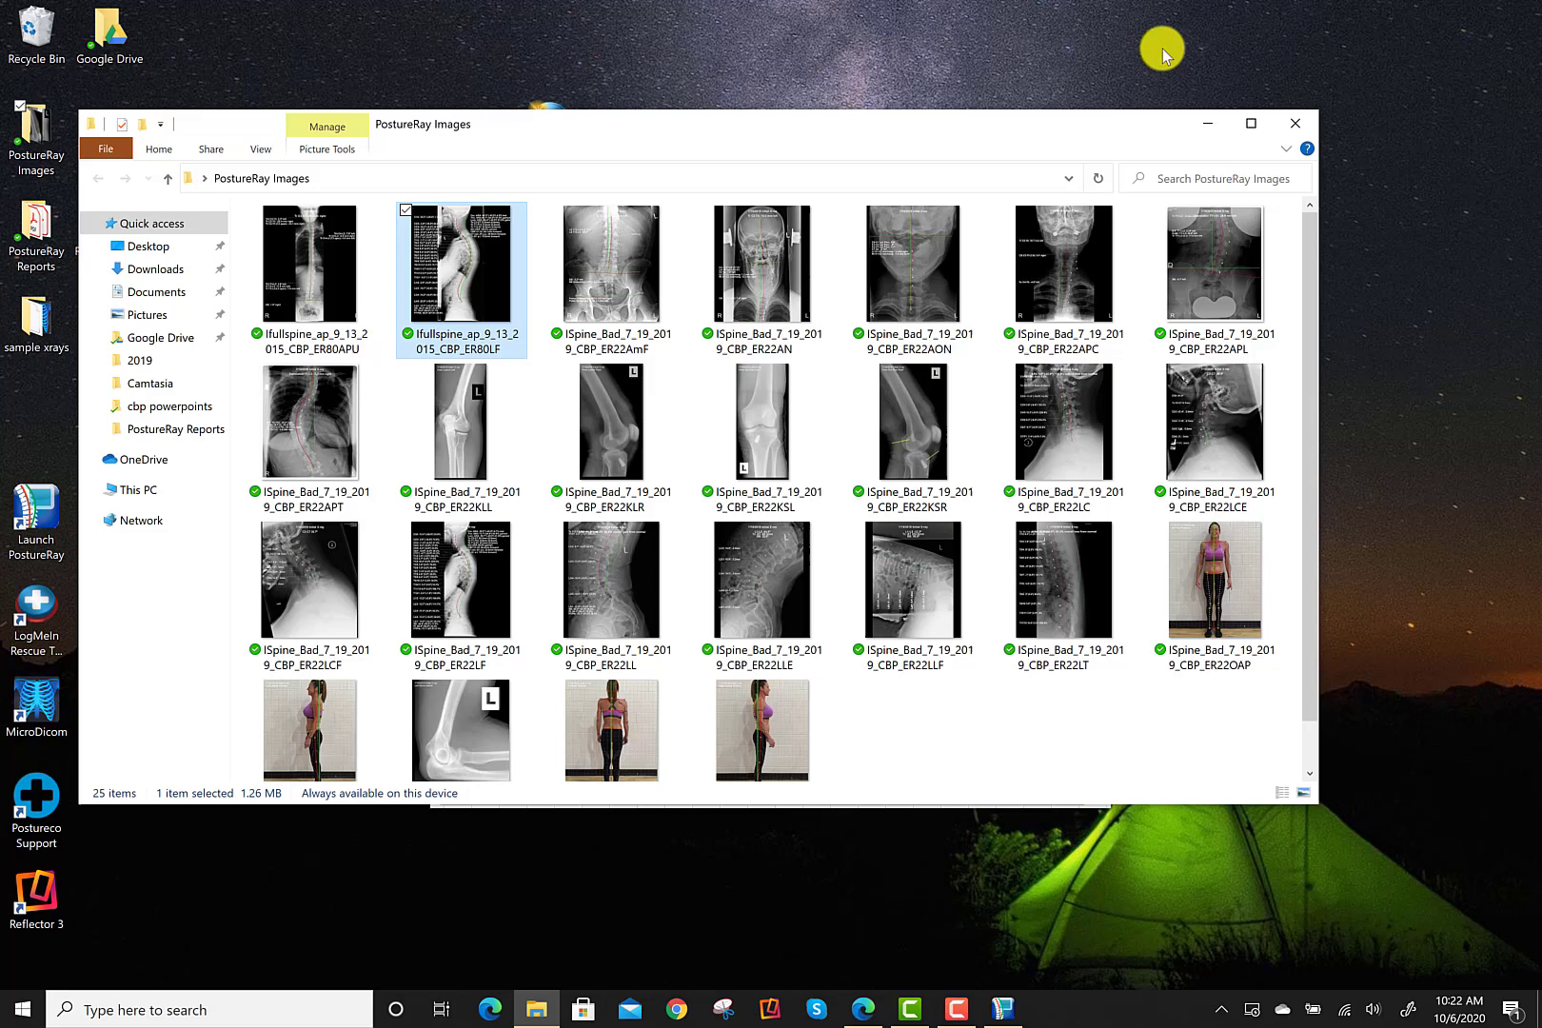
left_click(1299, 124)
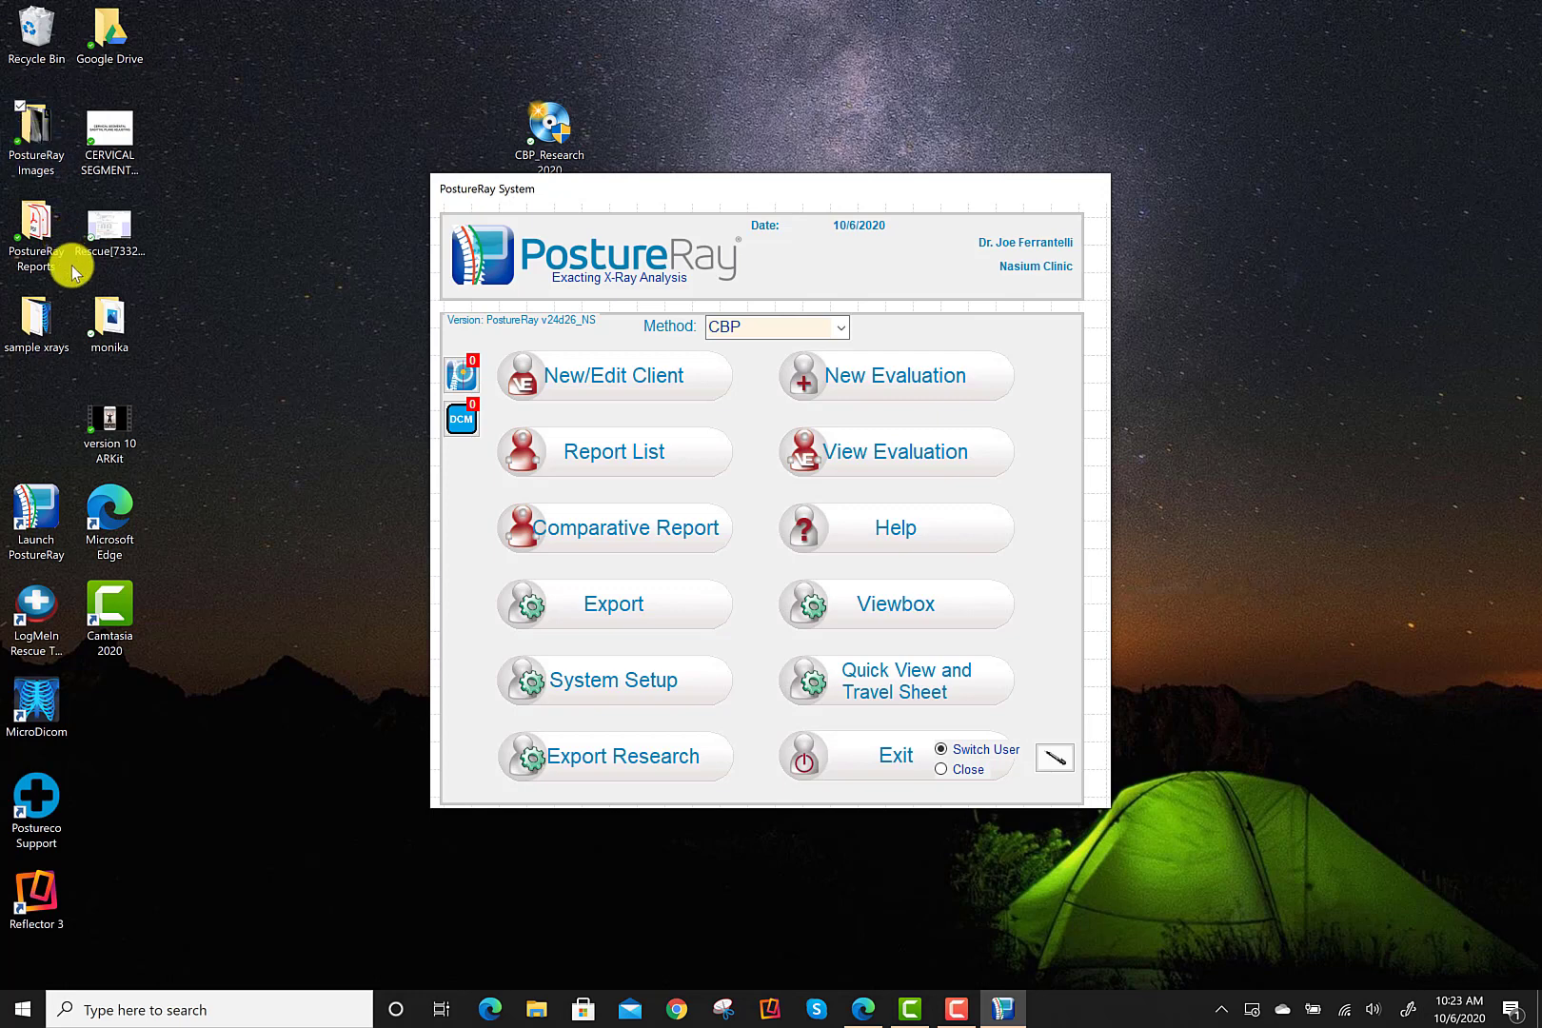
double_click(40, 147)
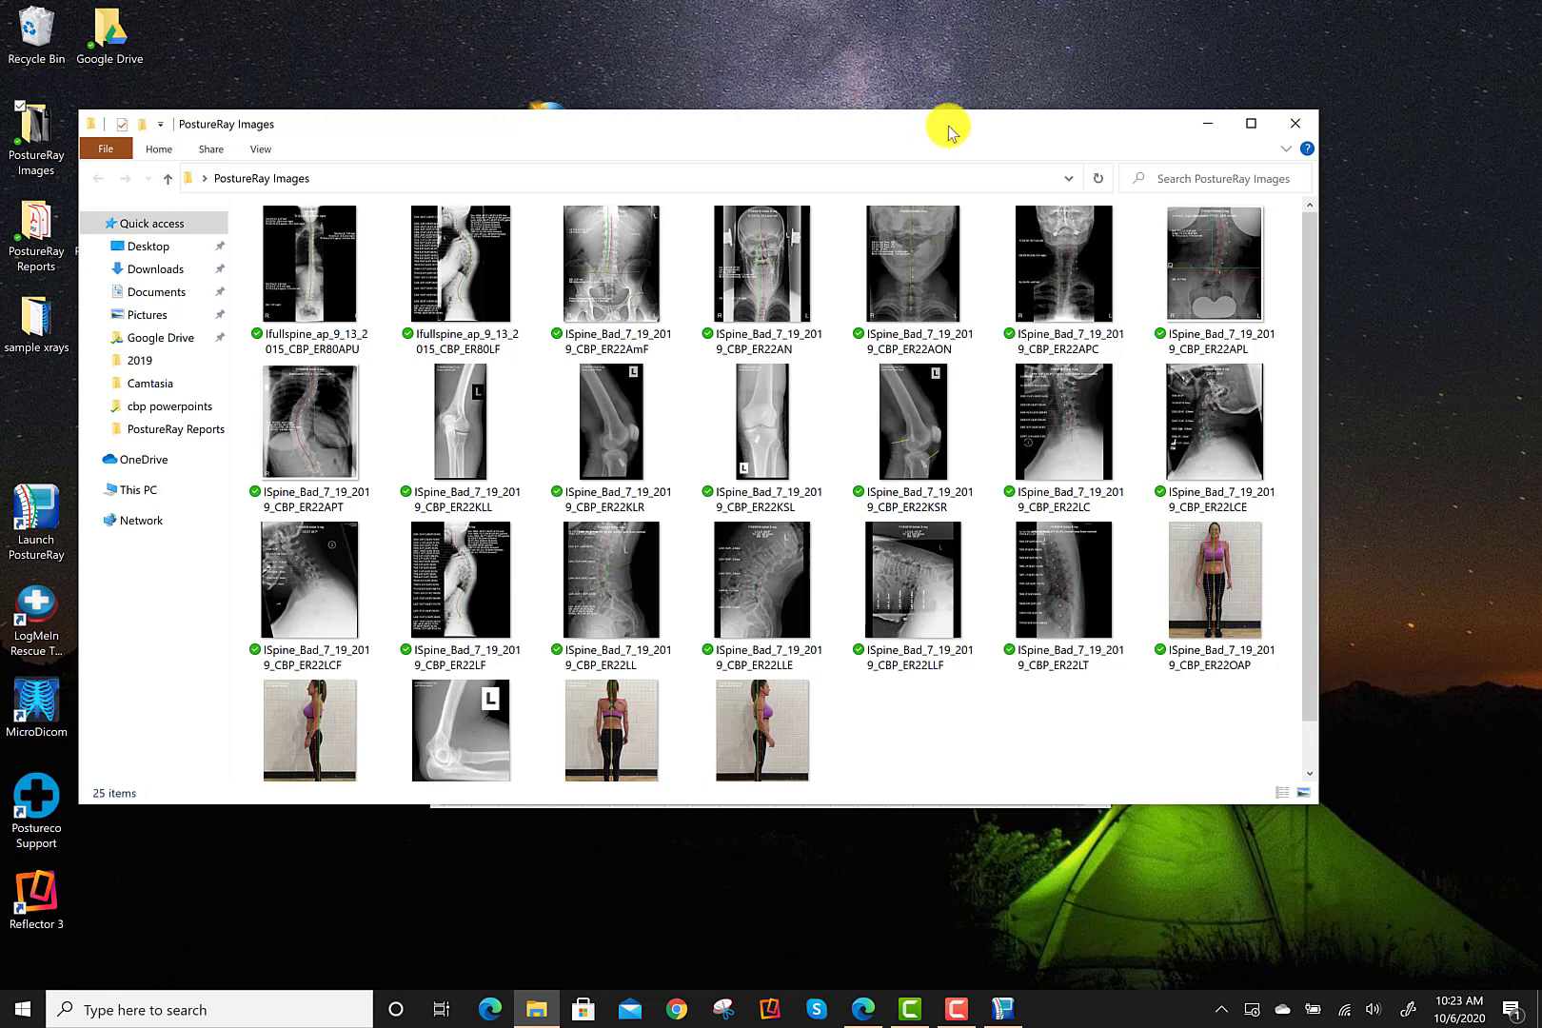
Shift the PostureRay Images folder window down and to the right, exposing the desktop icons
left_click_drag(931, 129, 1046, 181)
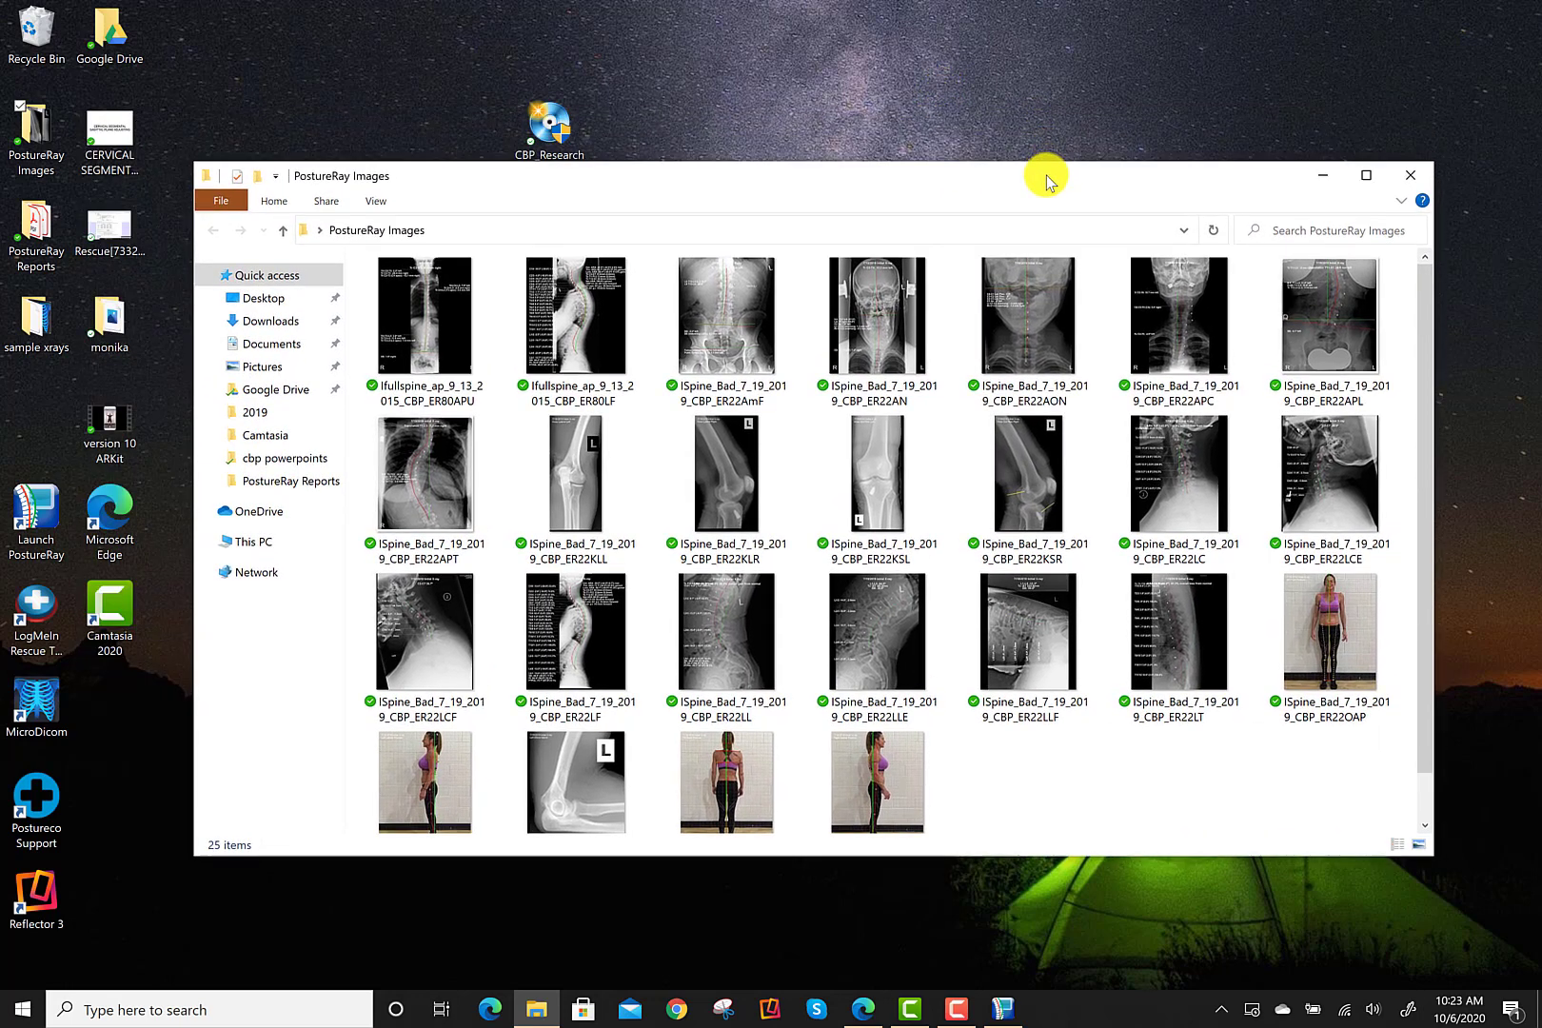